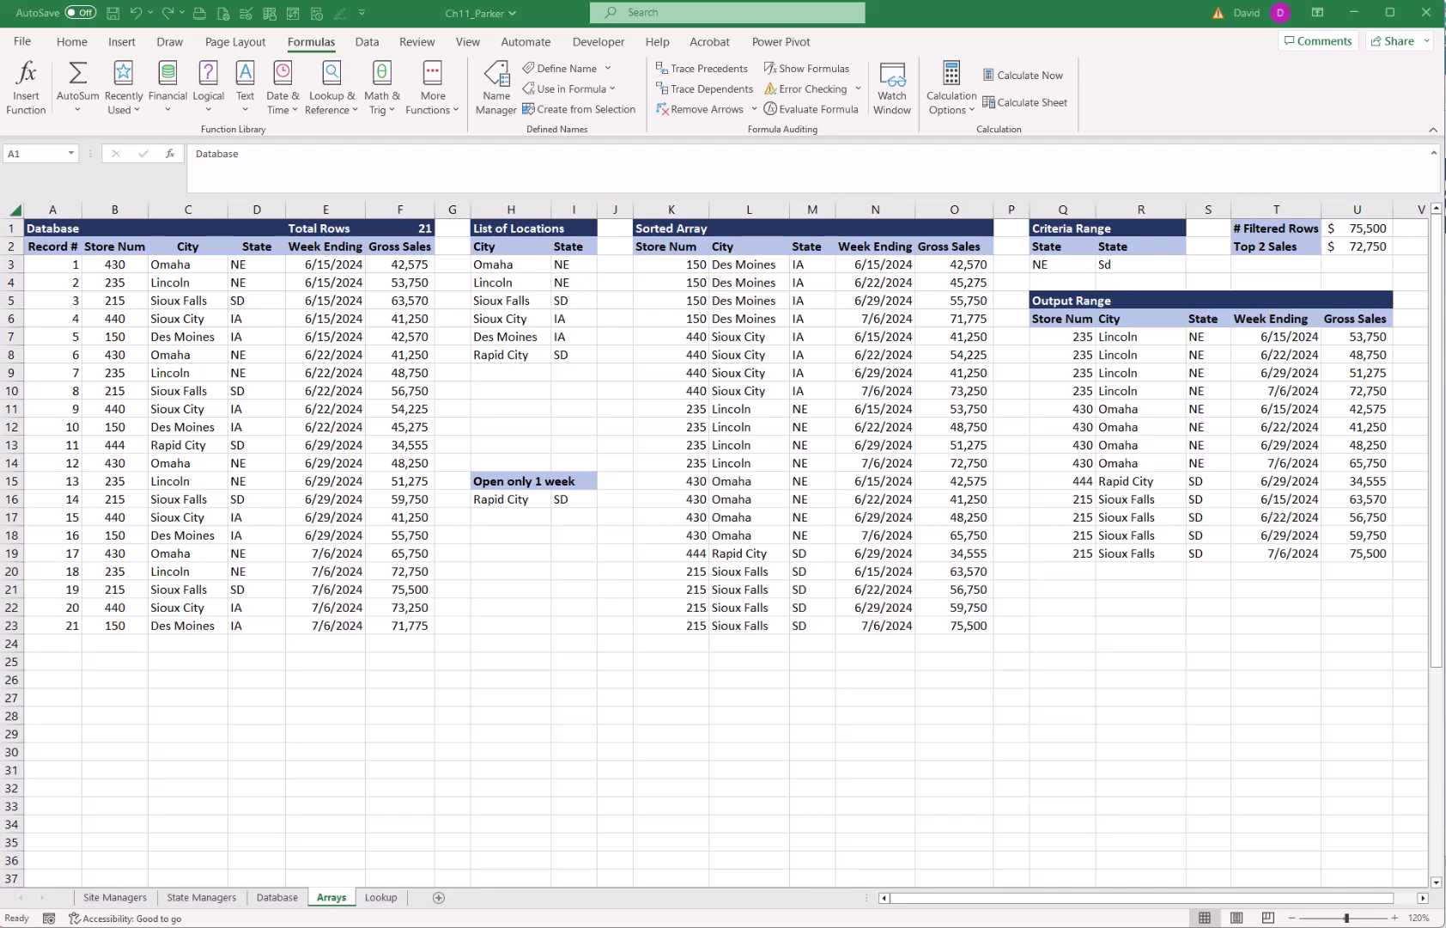
- Switch to the Lookup sheet and review store input 235 in B2 and the Store Num list A7:A11
{"action": "left_click", "coordinate": [383, 898]}
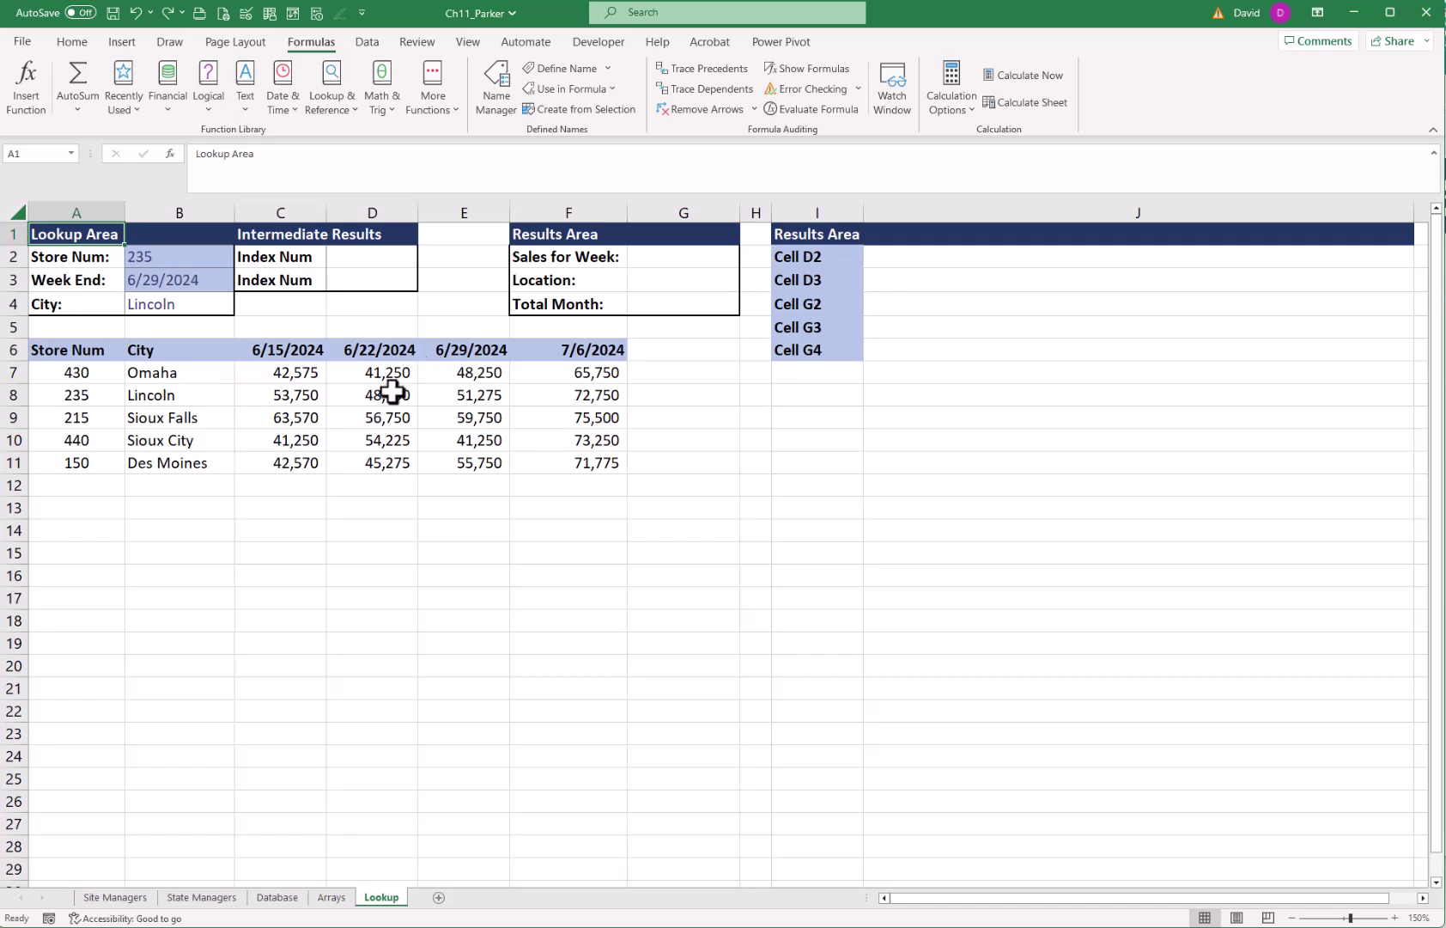
{"action": "left_click", "coordinate": [361, 257]}
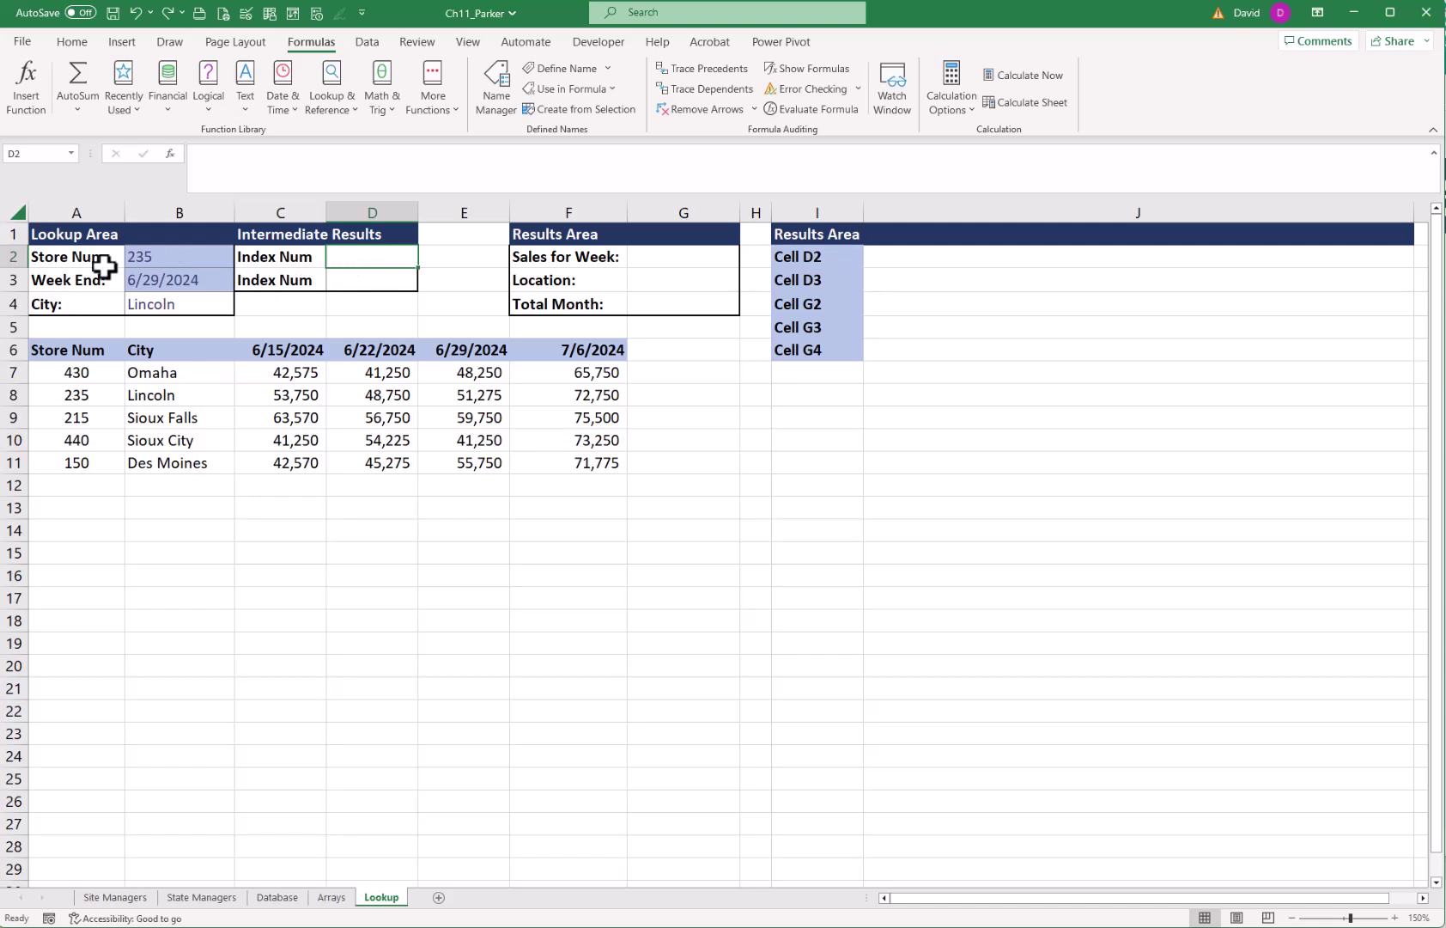
{"action": "left_click", "coordinate": [188, 256]}
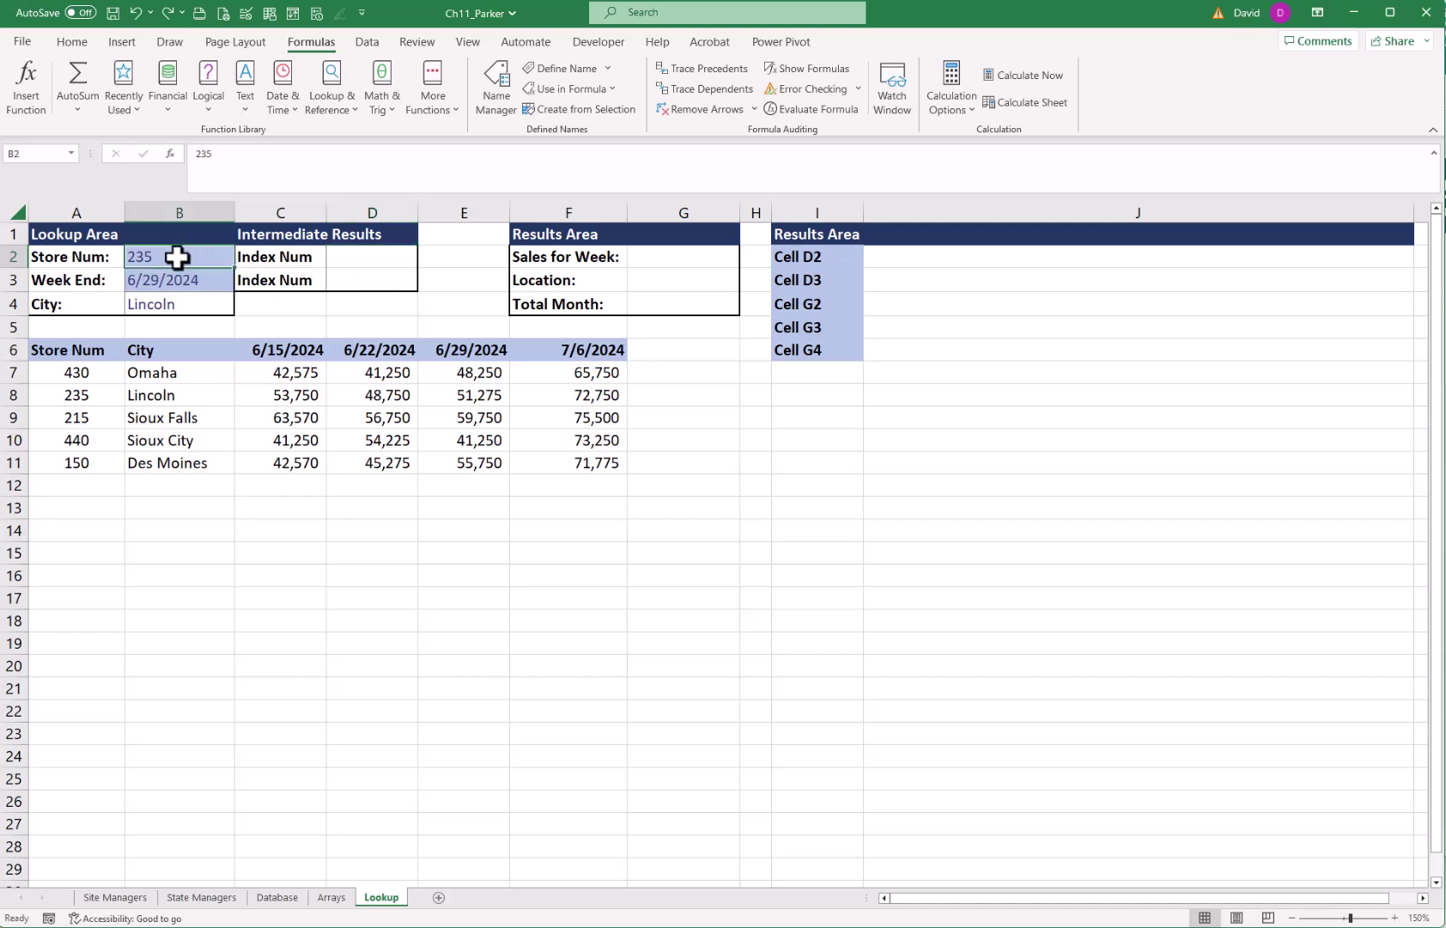
{"action": "left_click_drag", "start_coordinate": [86, 371], "coordinate": [106, 464]}
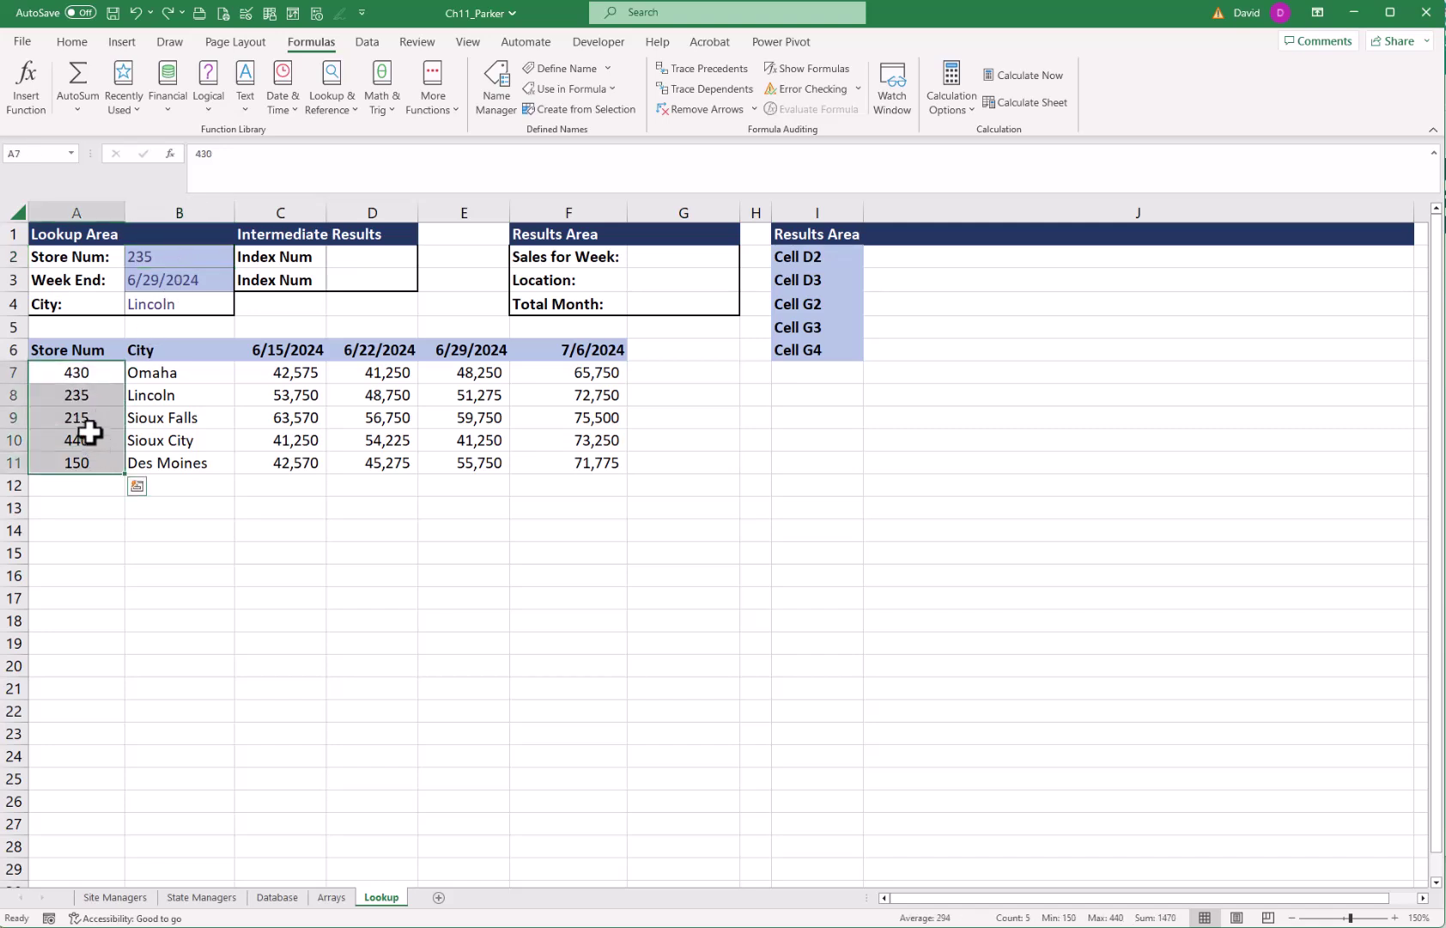
{"action": "left_click", "coordinate": [84, 374]}
- Review store 235 in A8, Index Num cells D2:D3 and week-ending dates C6:F6
{"action": "left_click", "coordinate": [99, 396]}
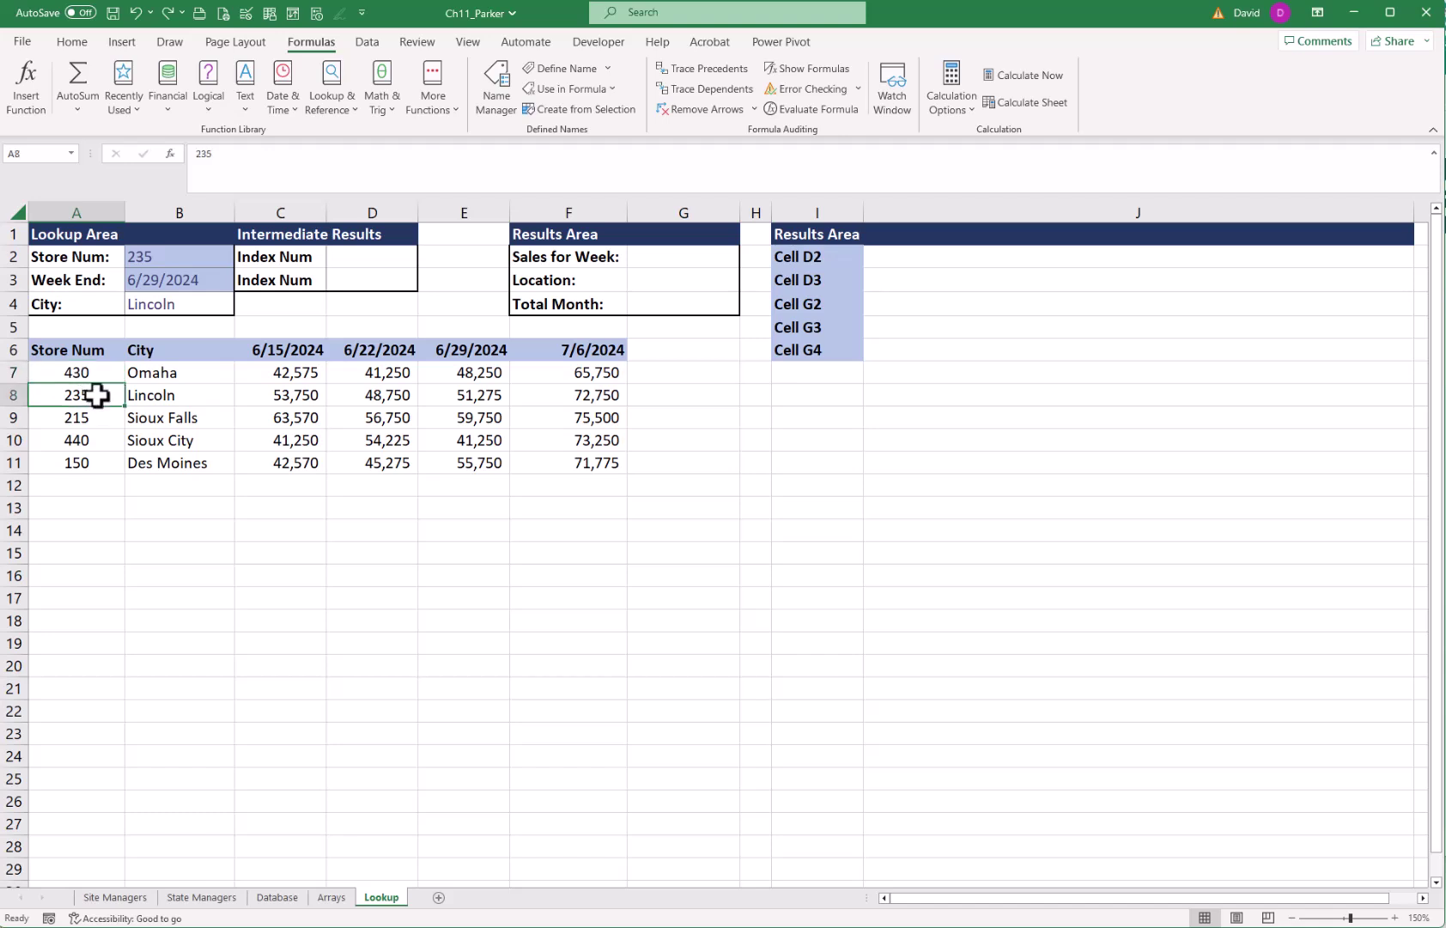
{"action": "left_click", "coordinate": [377, 256]}
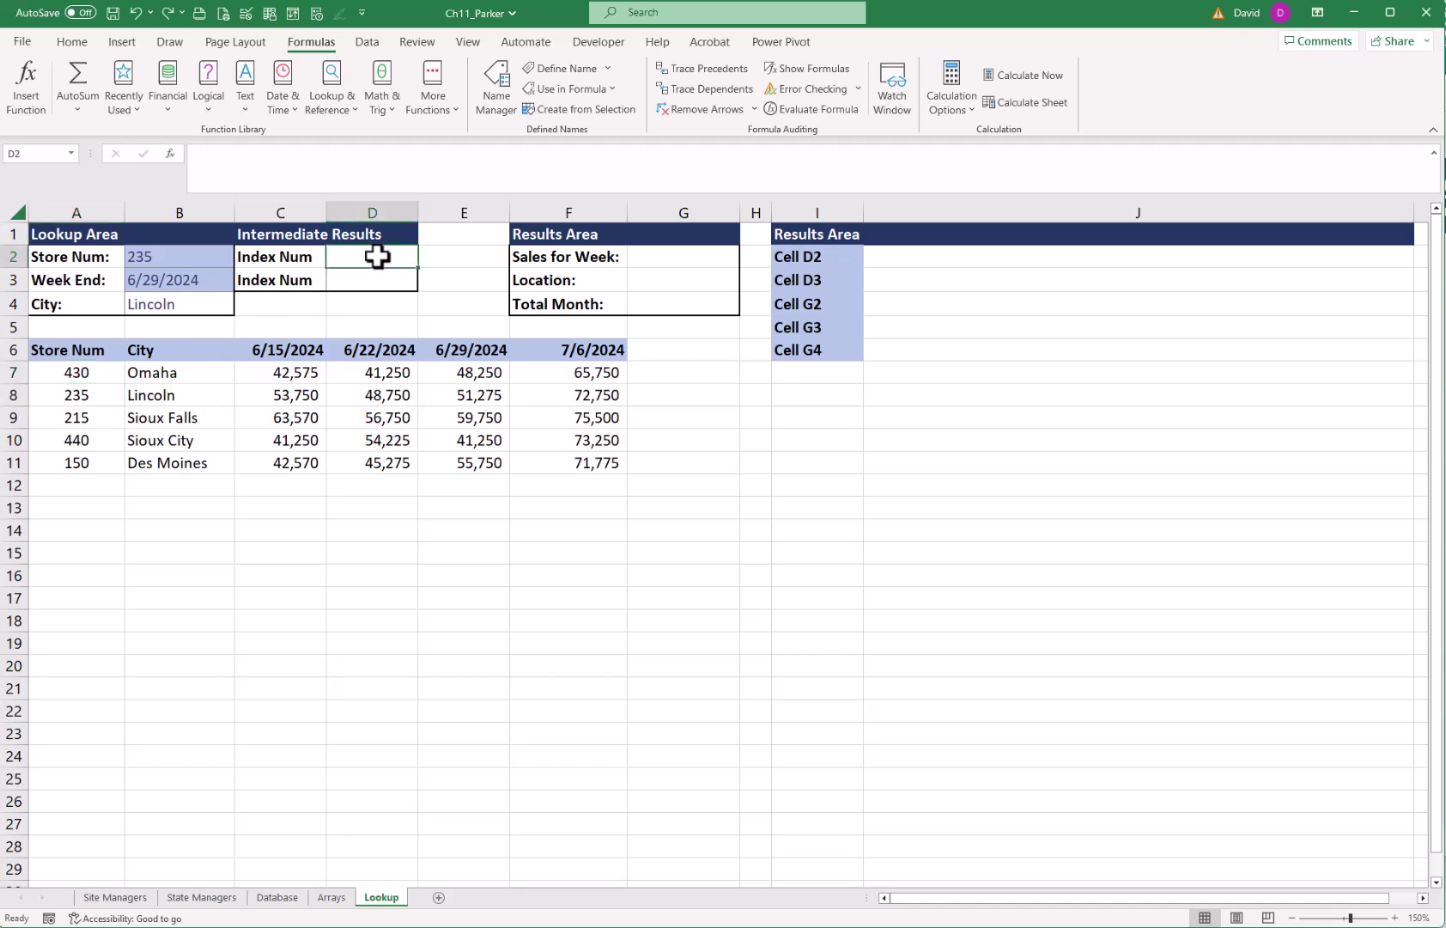
{"action": "left_click", "coordinate": [362, 278]}
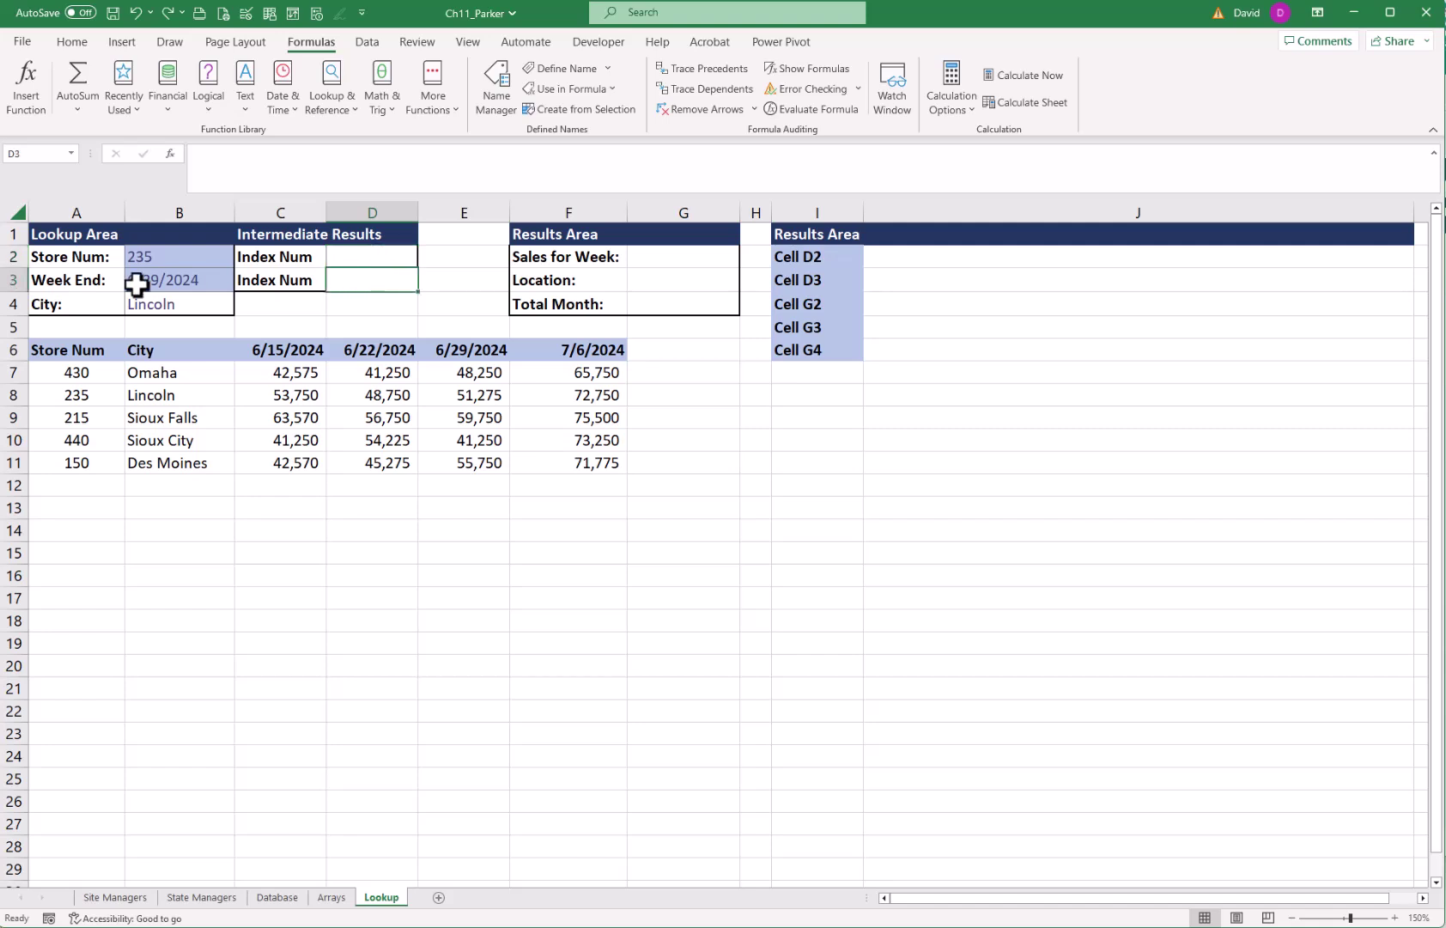
{"action": "left_click_drag", "start_coordinate": [261, 348], "coordinate": [556, 347]}
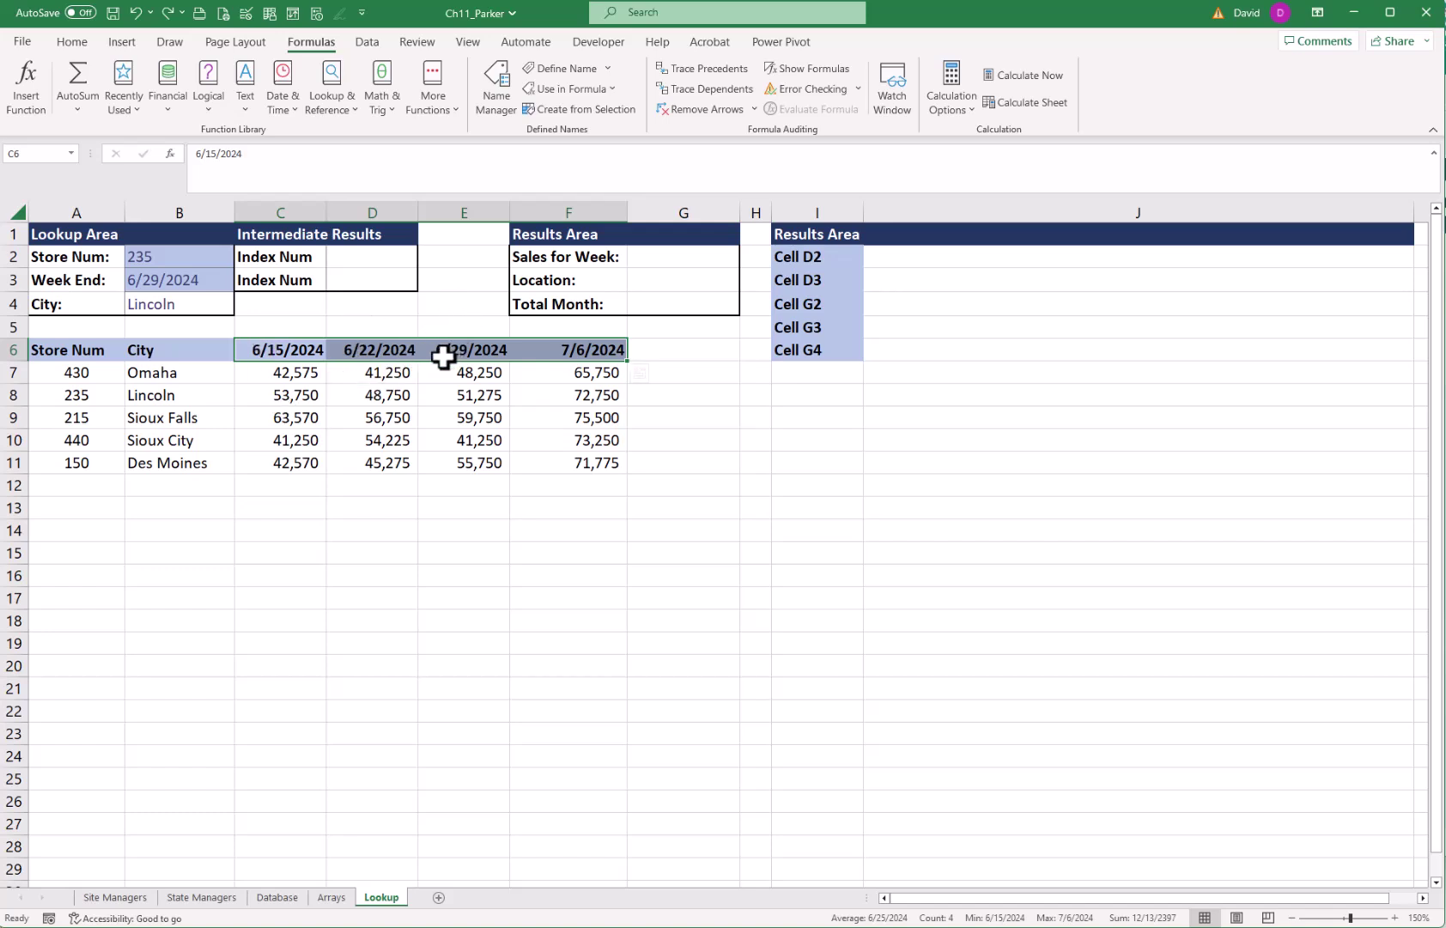
{"action": "left_click", "coordinate": [356, 259]}
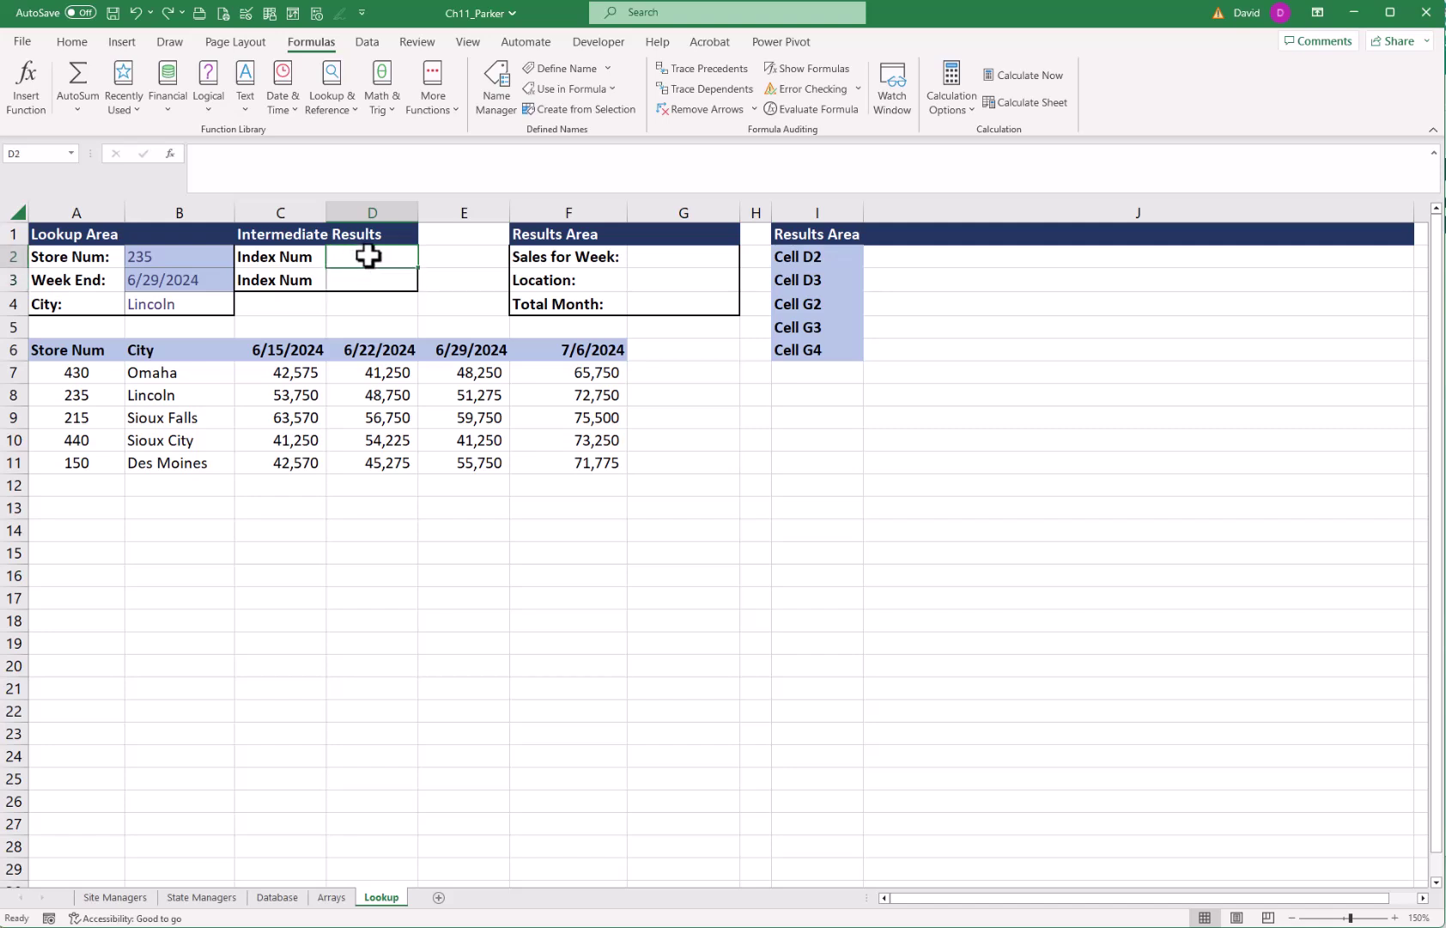
- Enter =XMATCH(B2,A7:A11) in D2, returning store 235's row position 2
{"action": "left_click", "coordinate": [332, 91]}
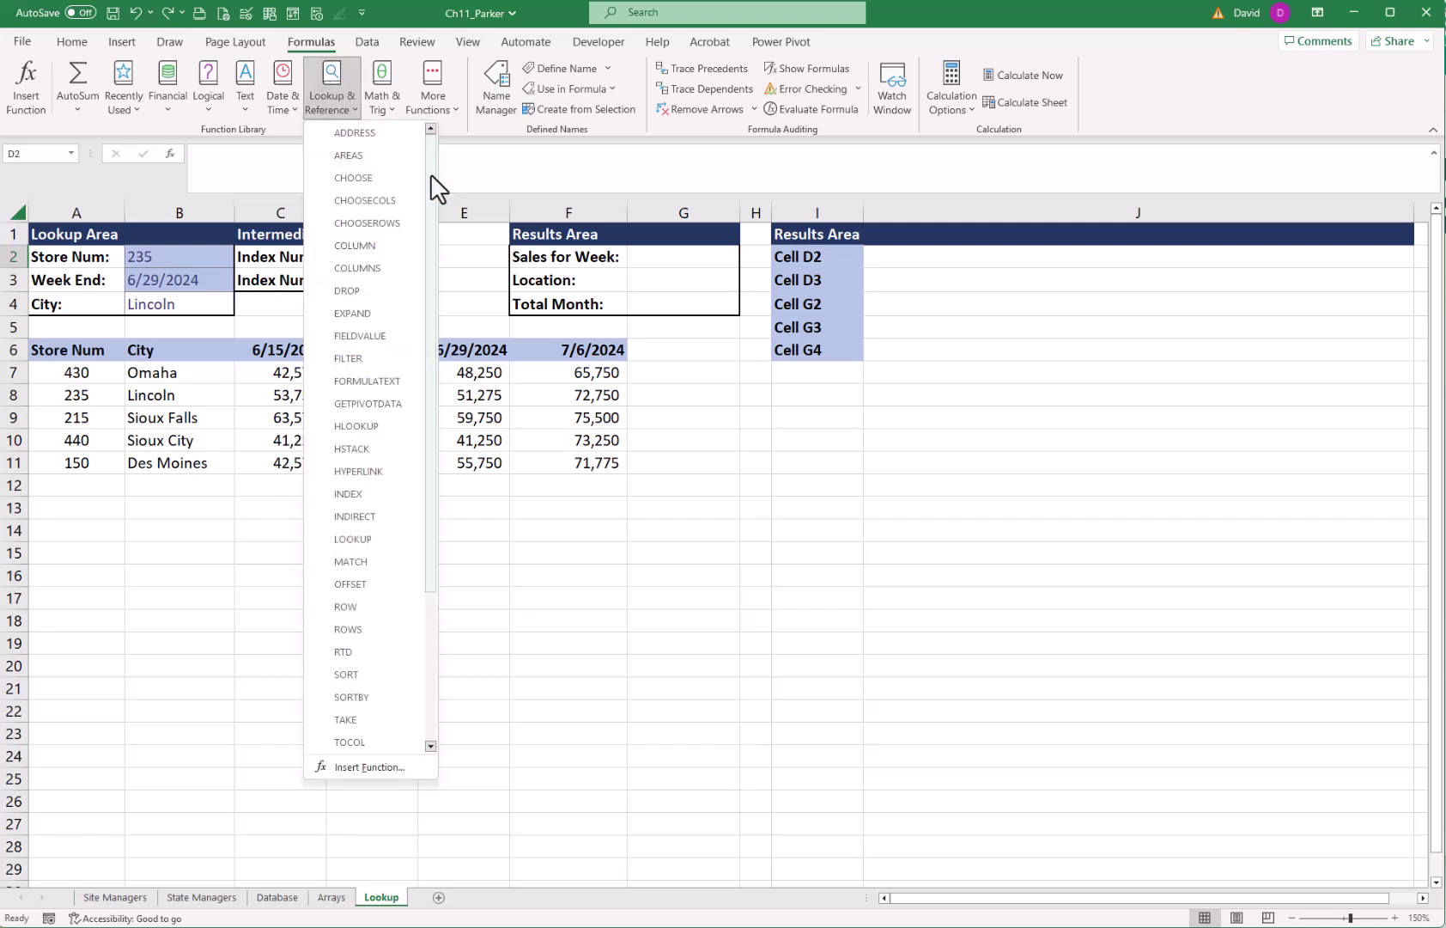
{"action": "left_click_drag", "start_coordinate": [431, 174], "coordinate": [439, 311]}
{"action": "left_click", "coordinate": [354, 743]}
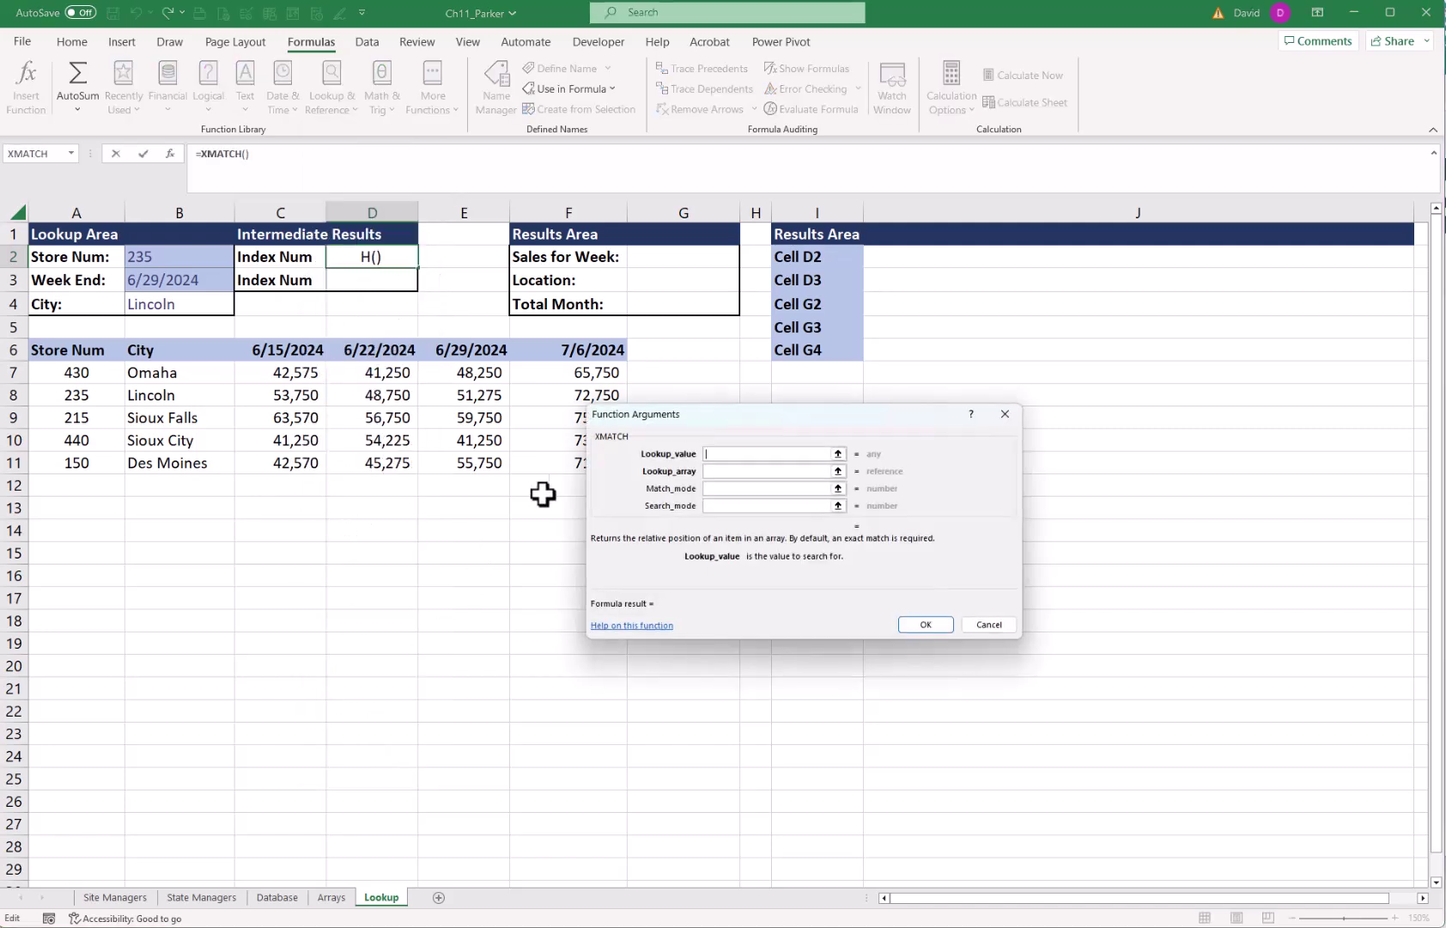
{"action": "left_click", "coordinate": [139, 254]}
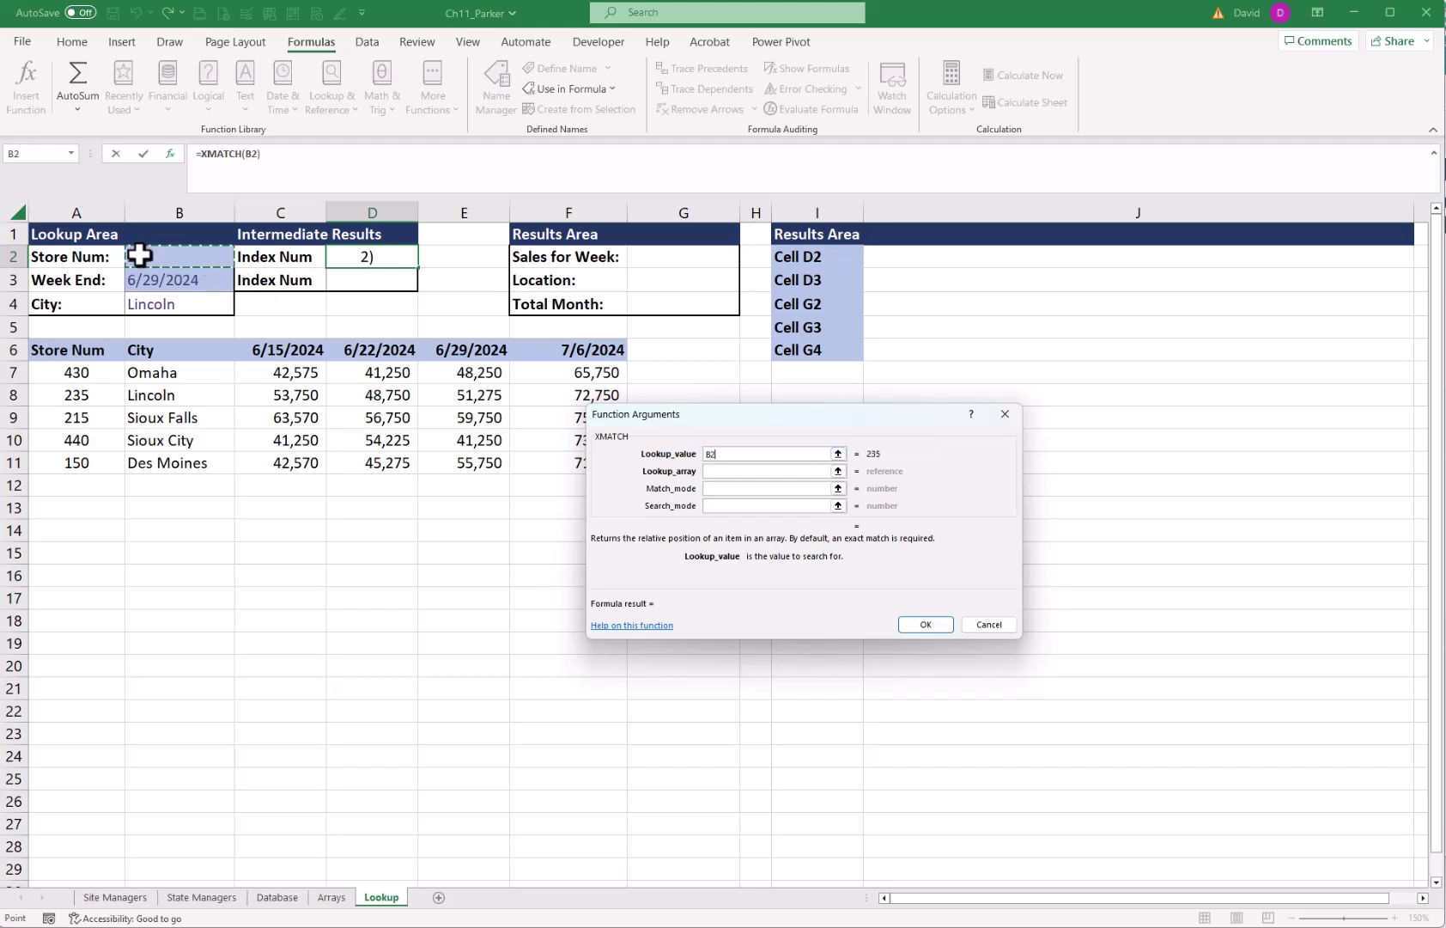
{"action": "left_click", "coordinate": [736, 472]}
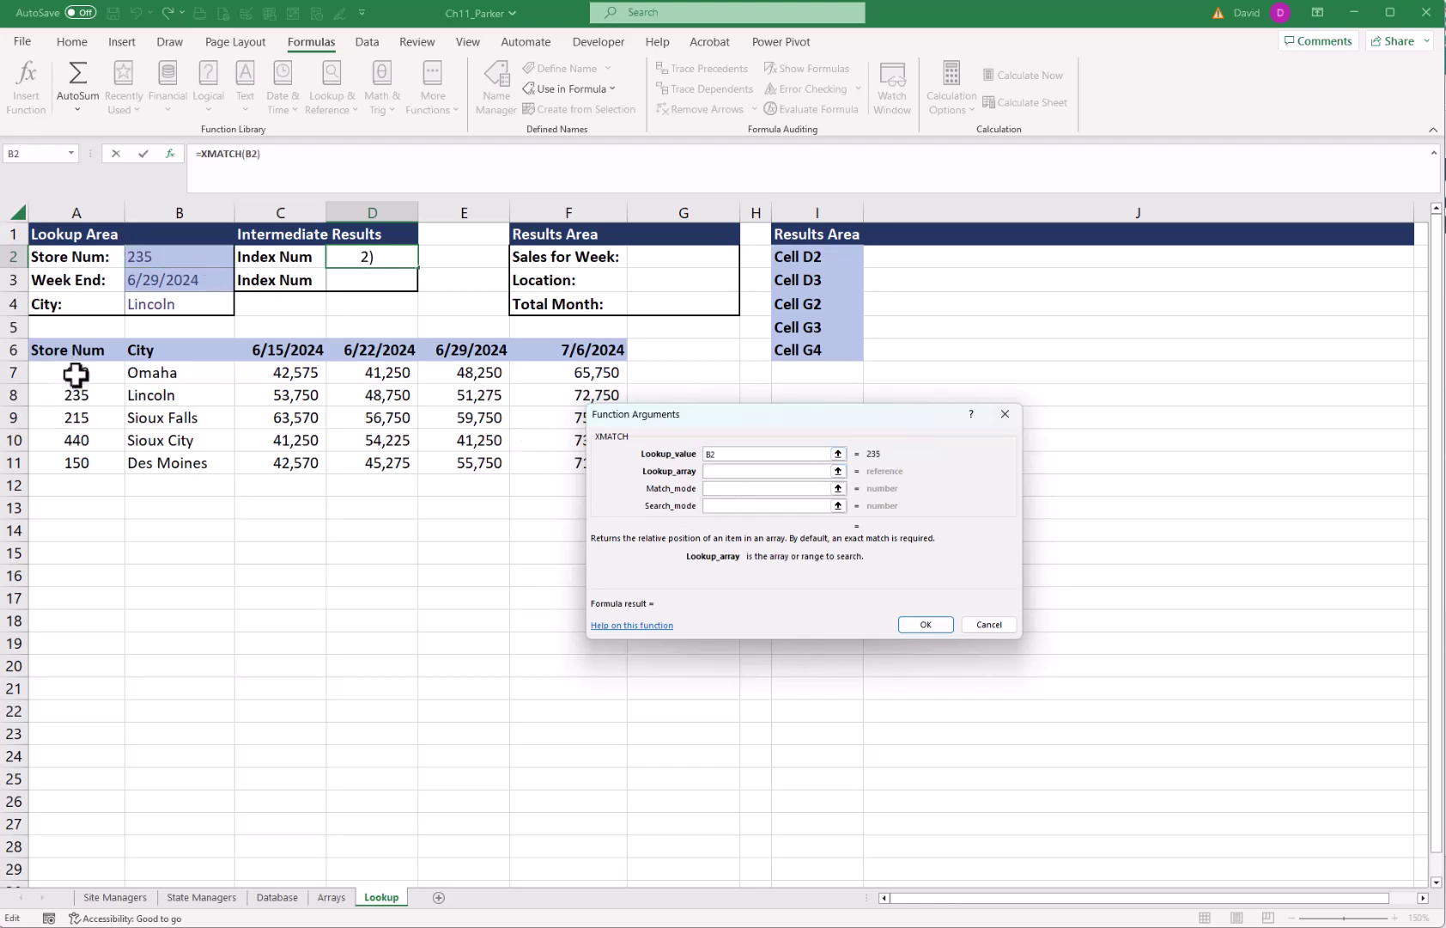
{"action": "left_click_drag", "start_coordinate": [74, 374], "coordinate": [65, 459]}
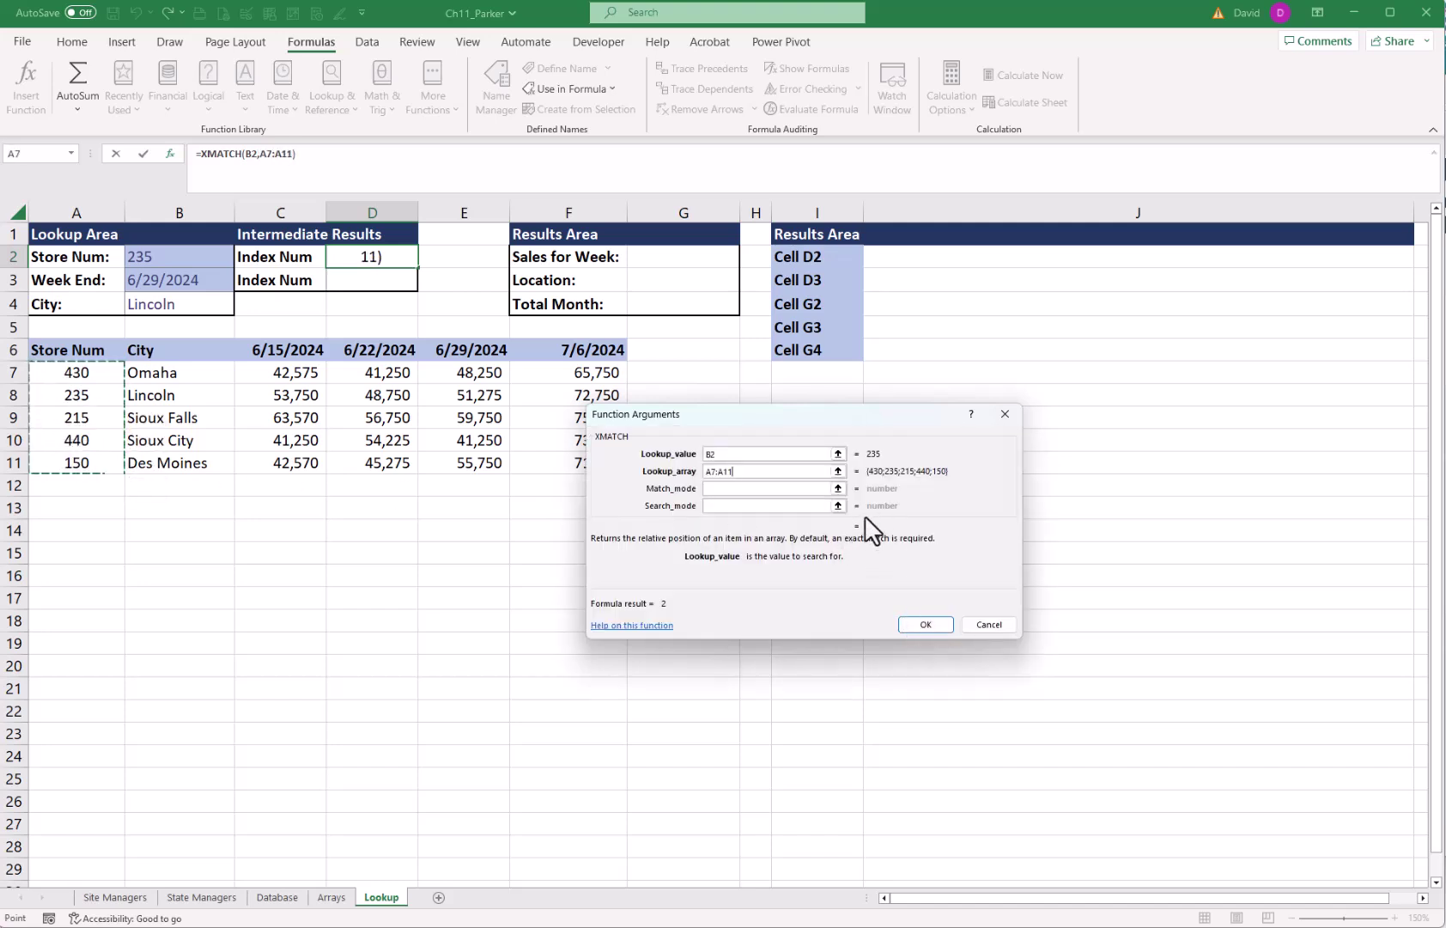
{"action": "left_click", "coordinate": [914, 626]}
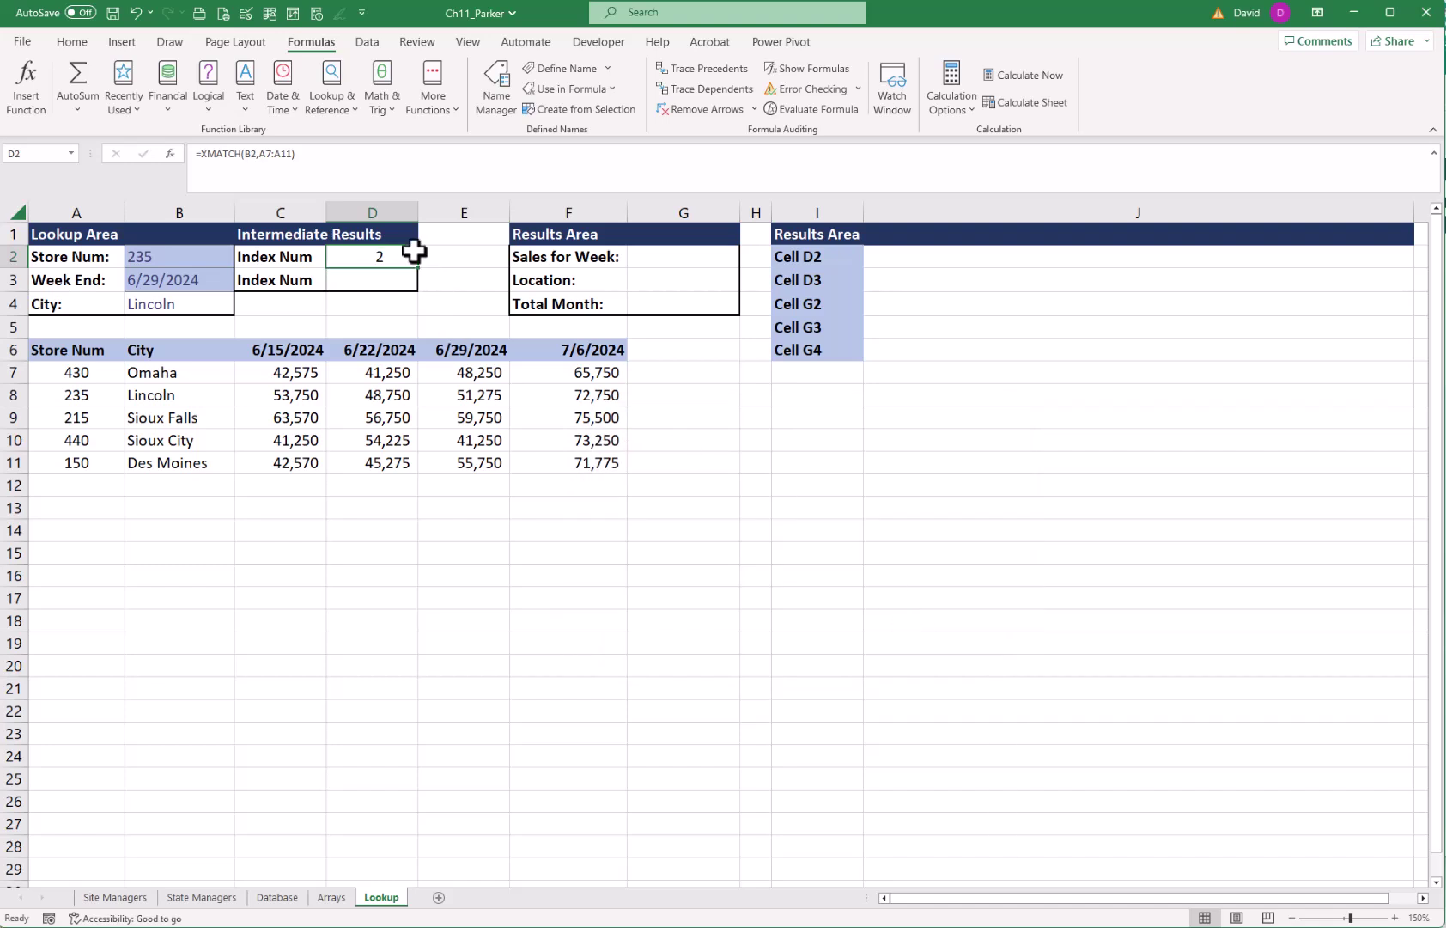
- Enter =XMATCH(B3,C6:F6) in D3, returning the 6/29/2024 column position 3
{"action": "left_click", "coordinate": [394, 283]}
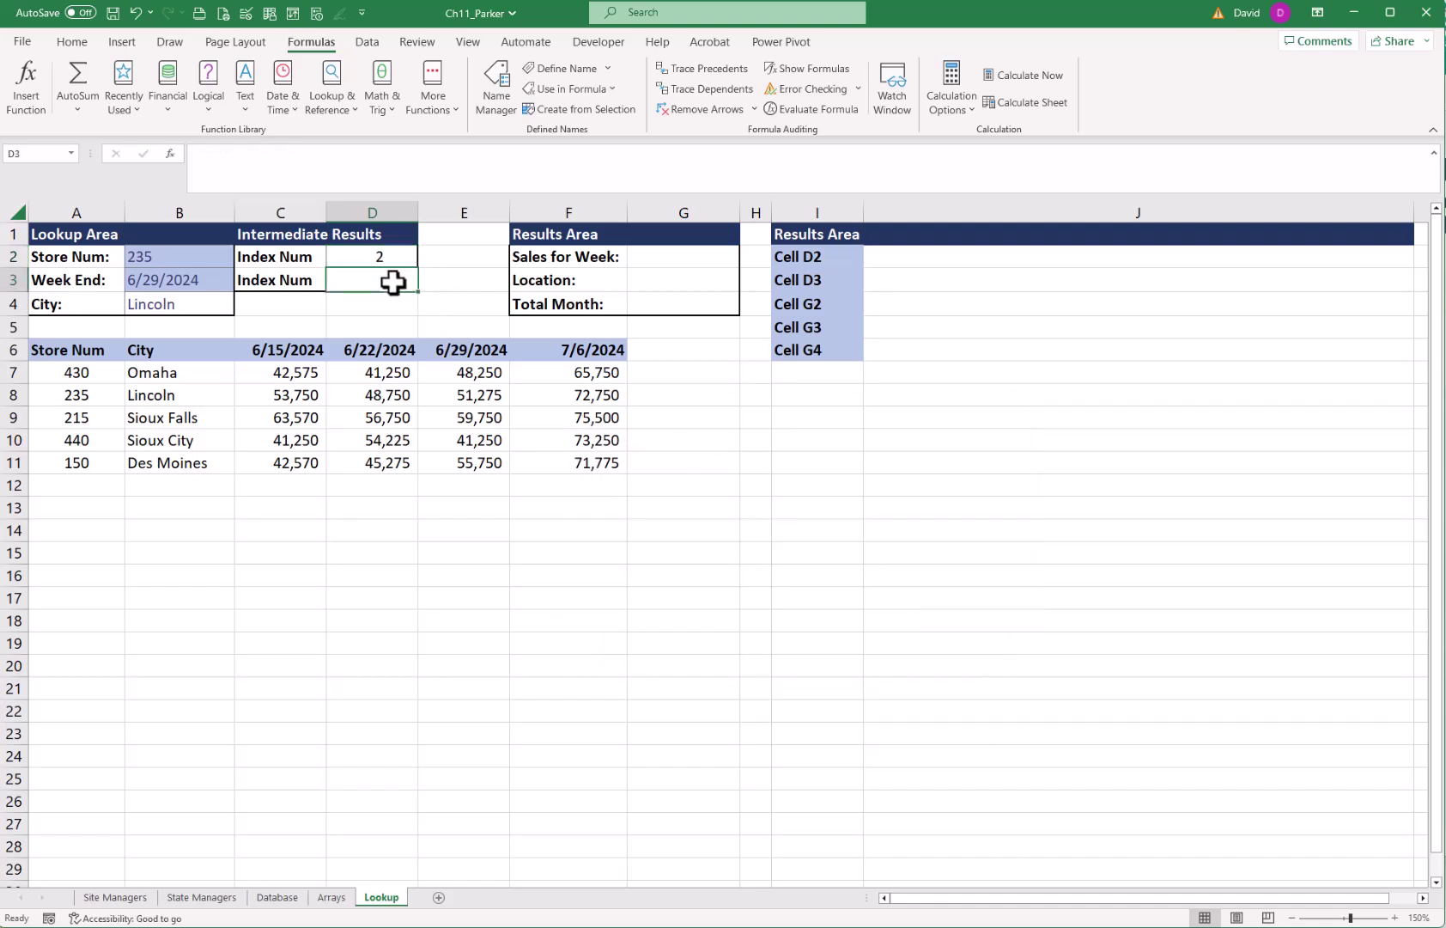
{"action": "left_click", "coordinate": [322, 95]}
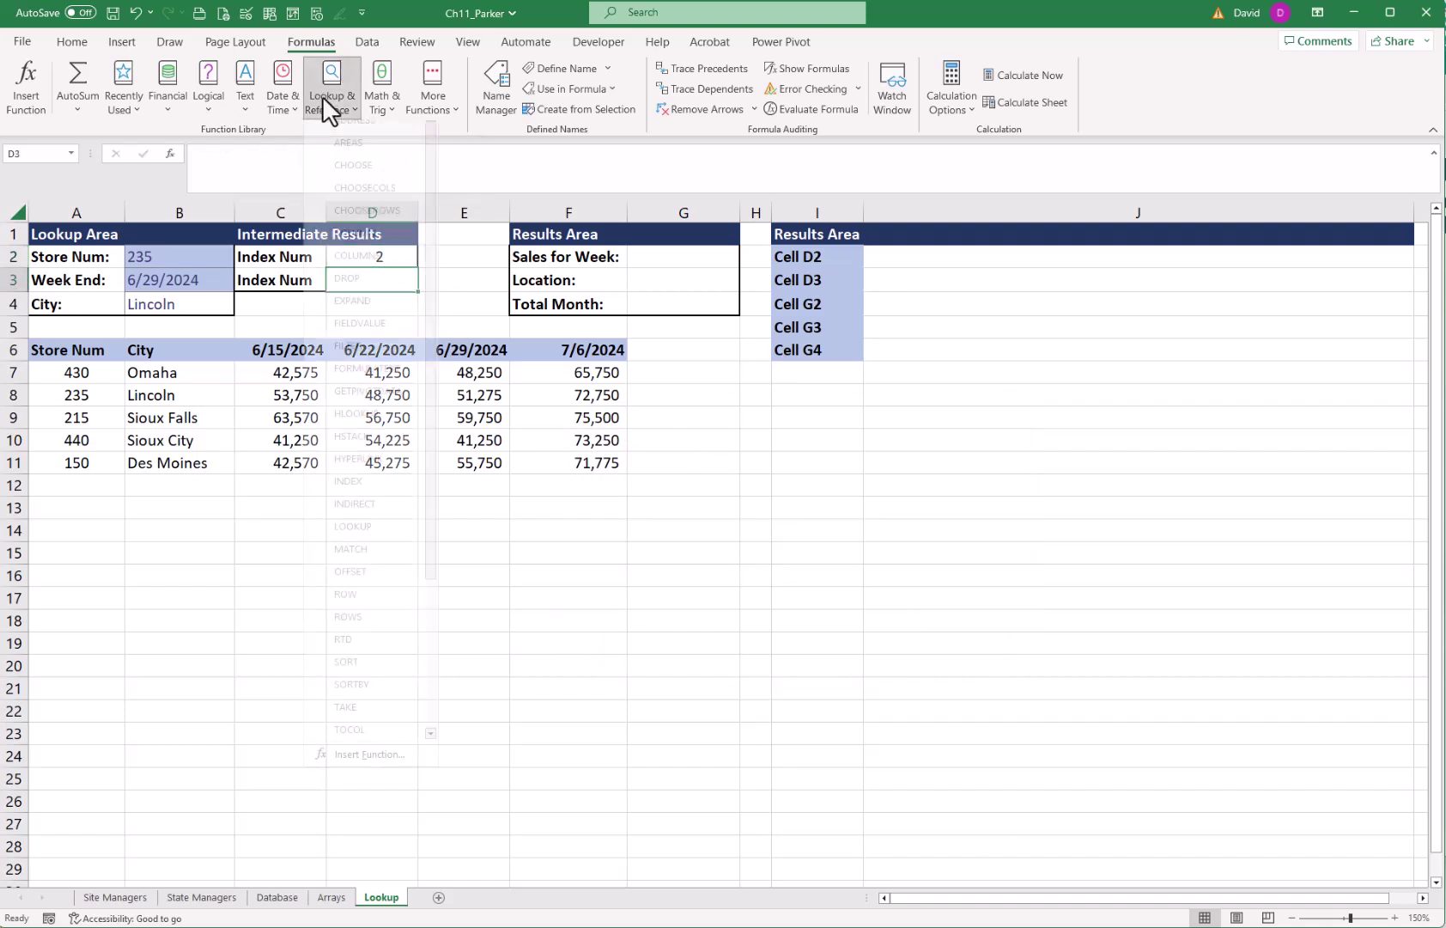
{"action": "left_click_drag", "start_coordinate": [434, 212], "coordinate": [421, 539]}
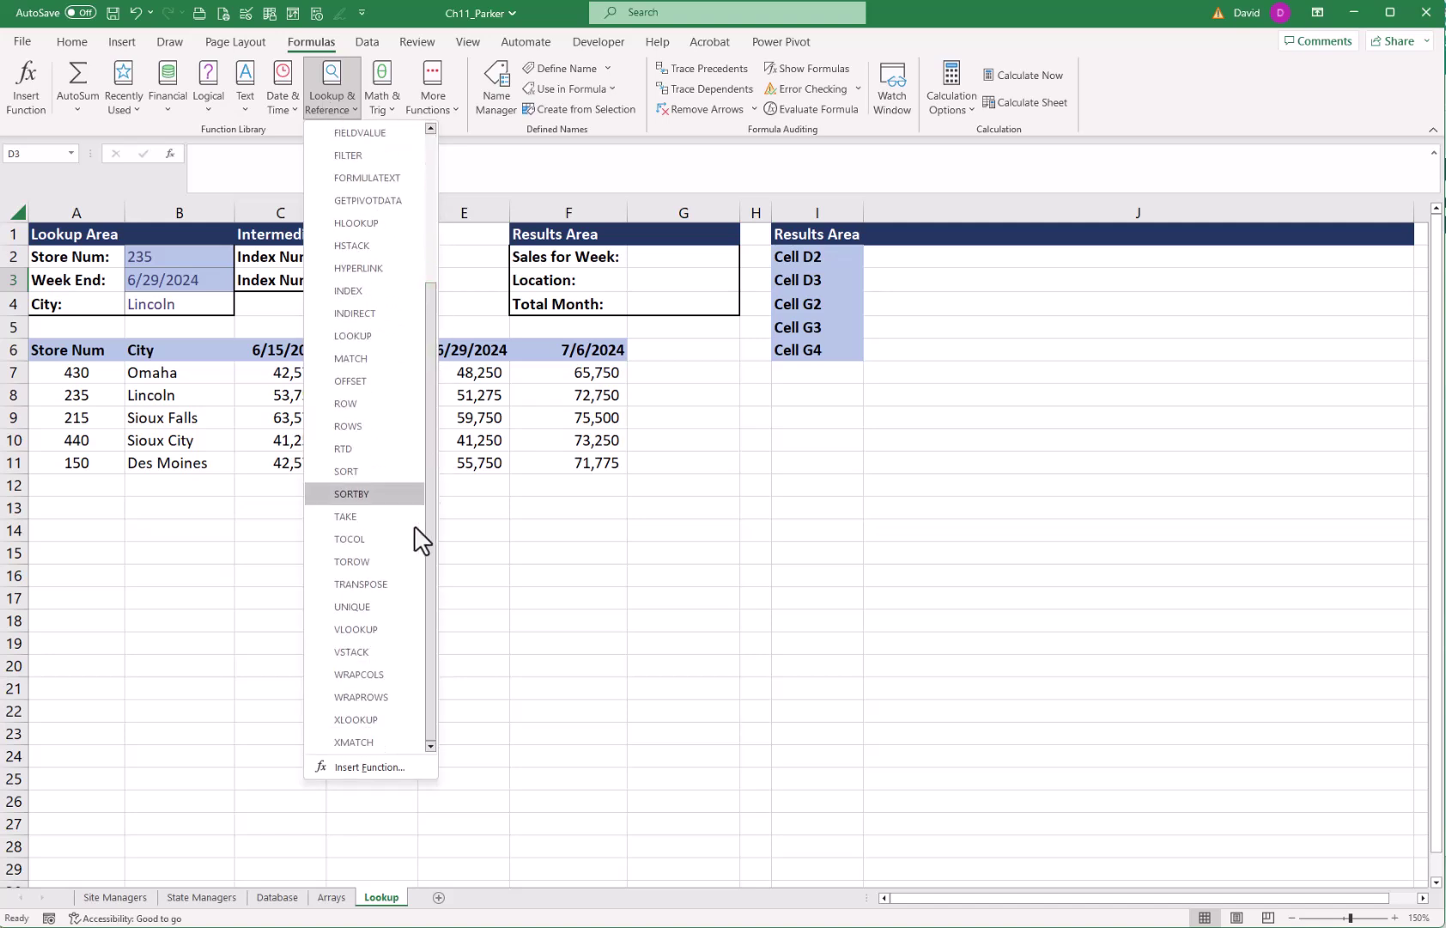
{"action": "left_click", "coordinate": [359, 740]}
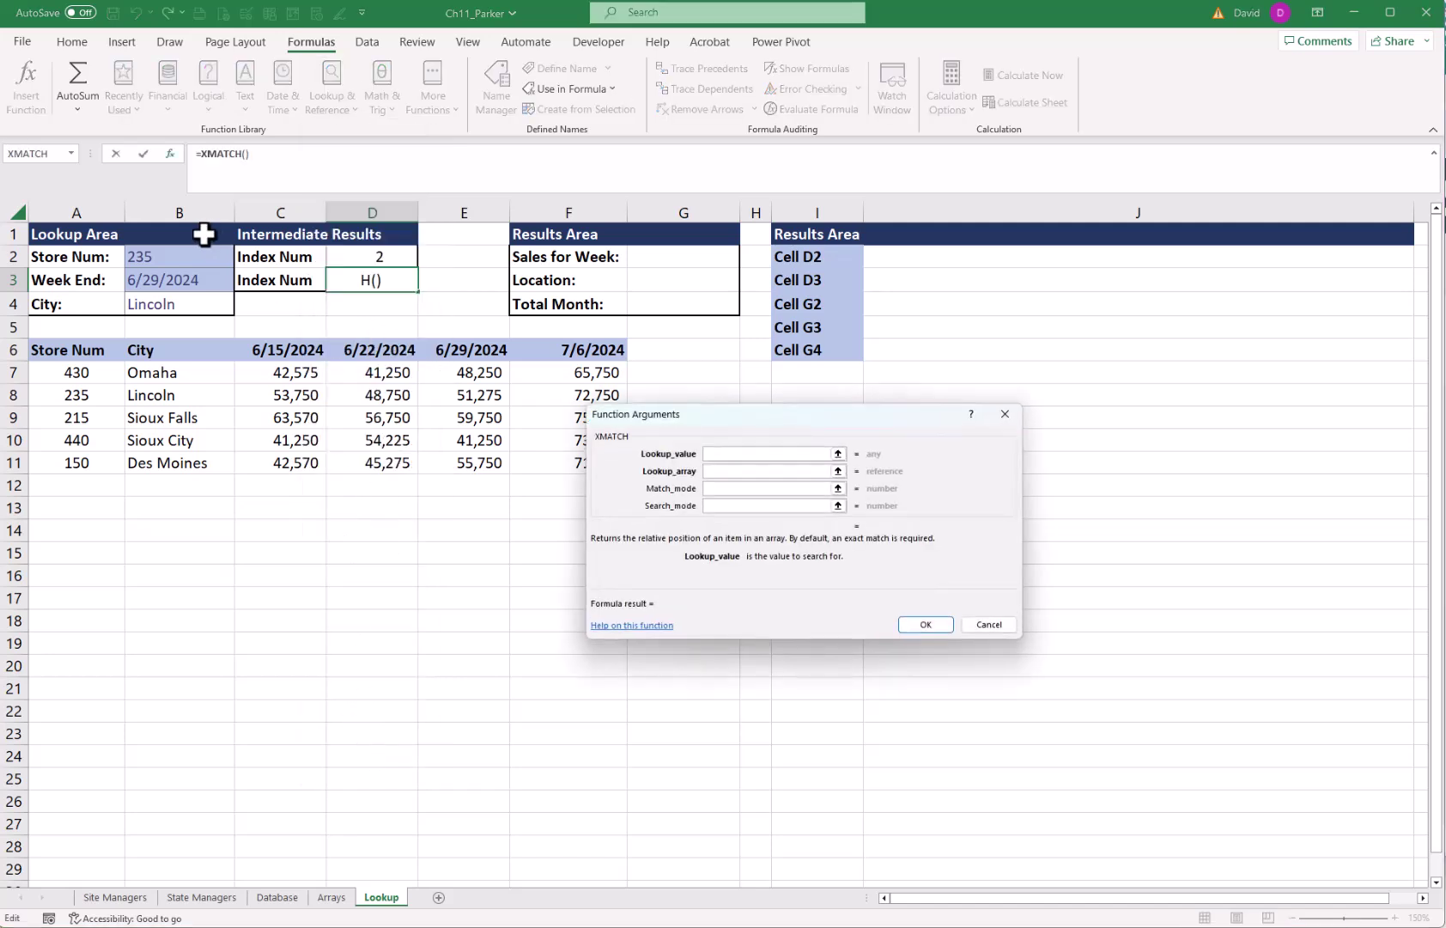
{"action": "left_click", "coordinate": [169, 278]}
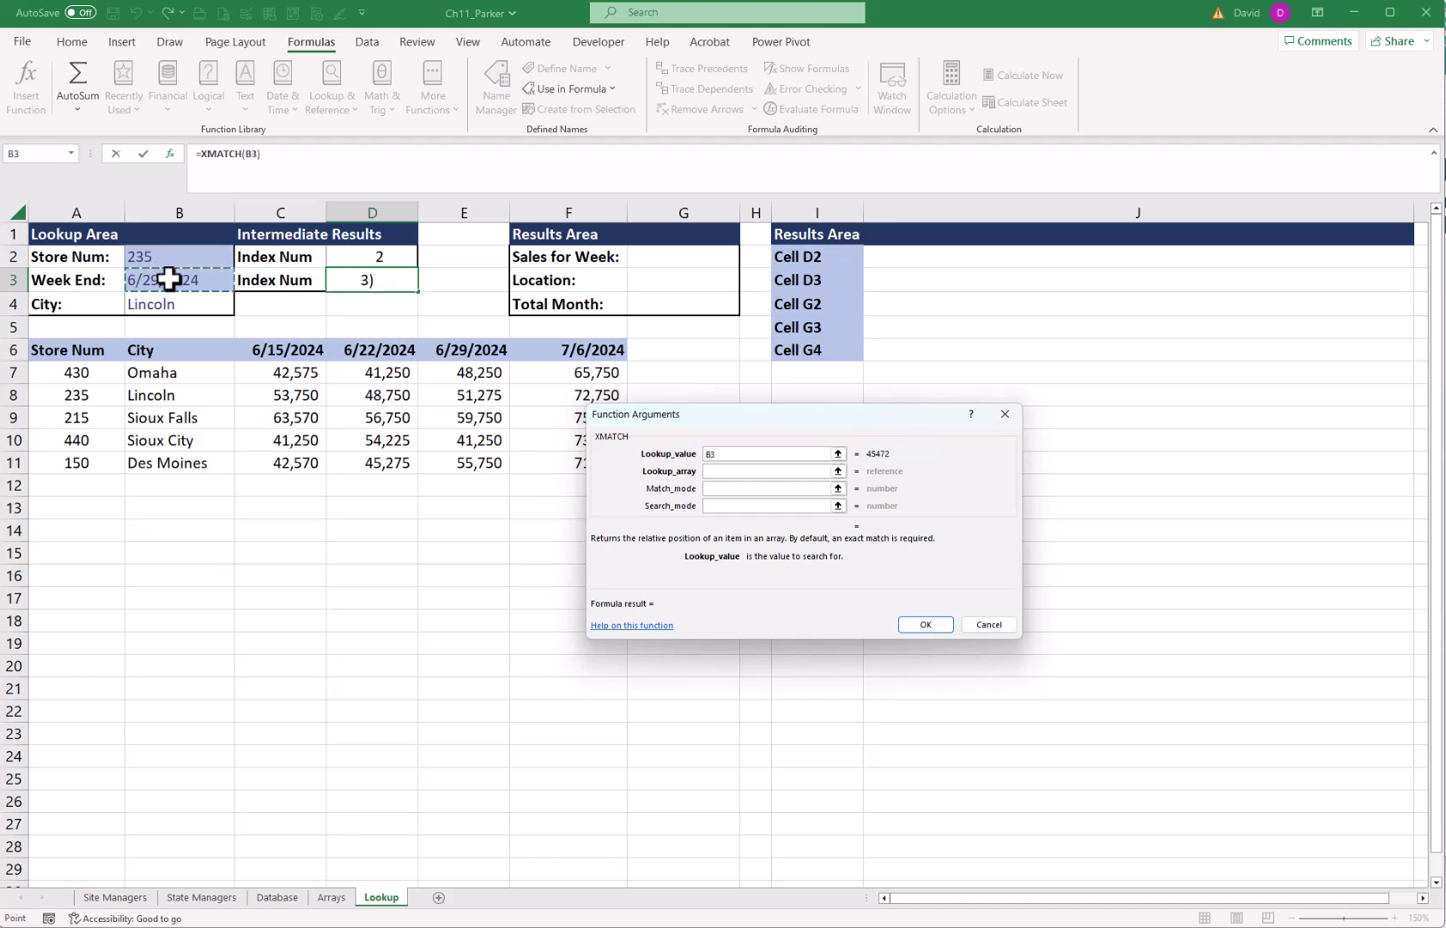
{"action": "left_click", "coordinate": [746, 472]}
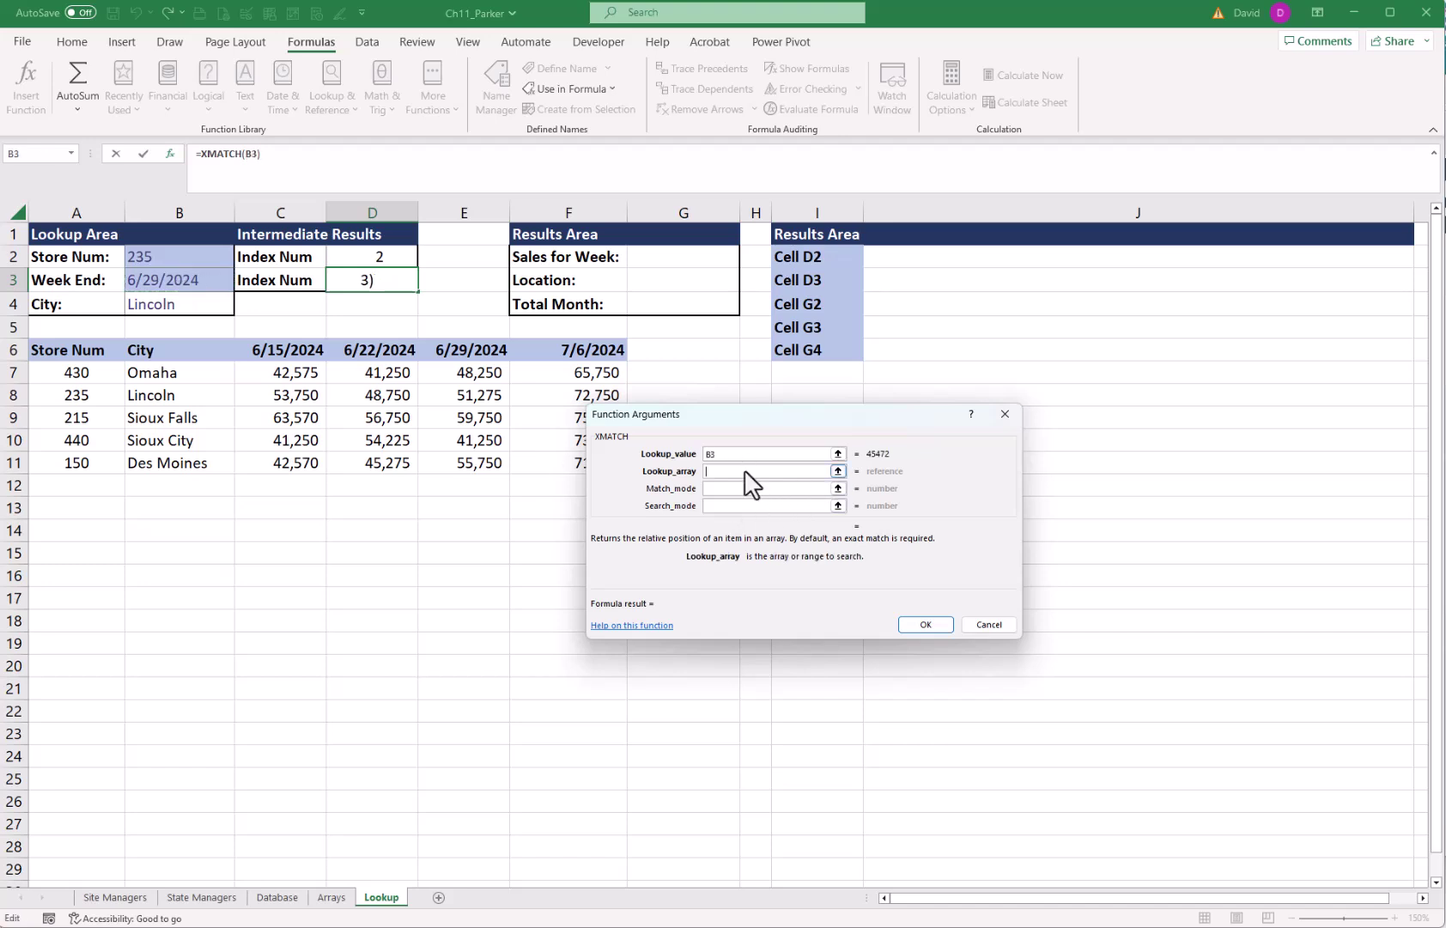
{"action": "left_click_drag", "start_coordinate": [281, 352], "coordinate": [555, 356]}
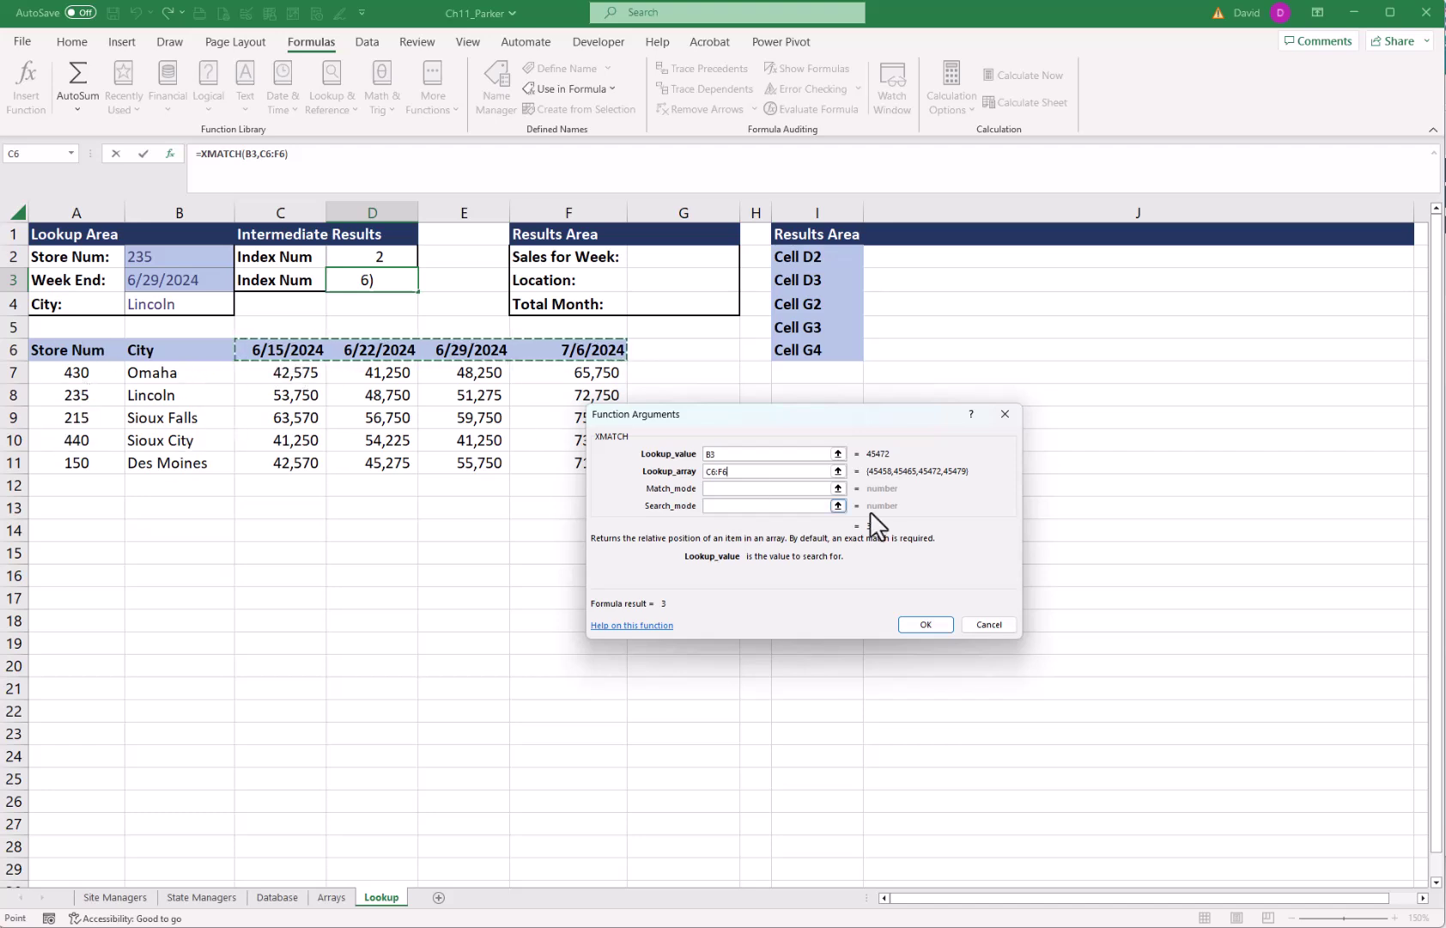
{"action": "left_click", "coordinate": [925, 623]}
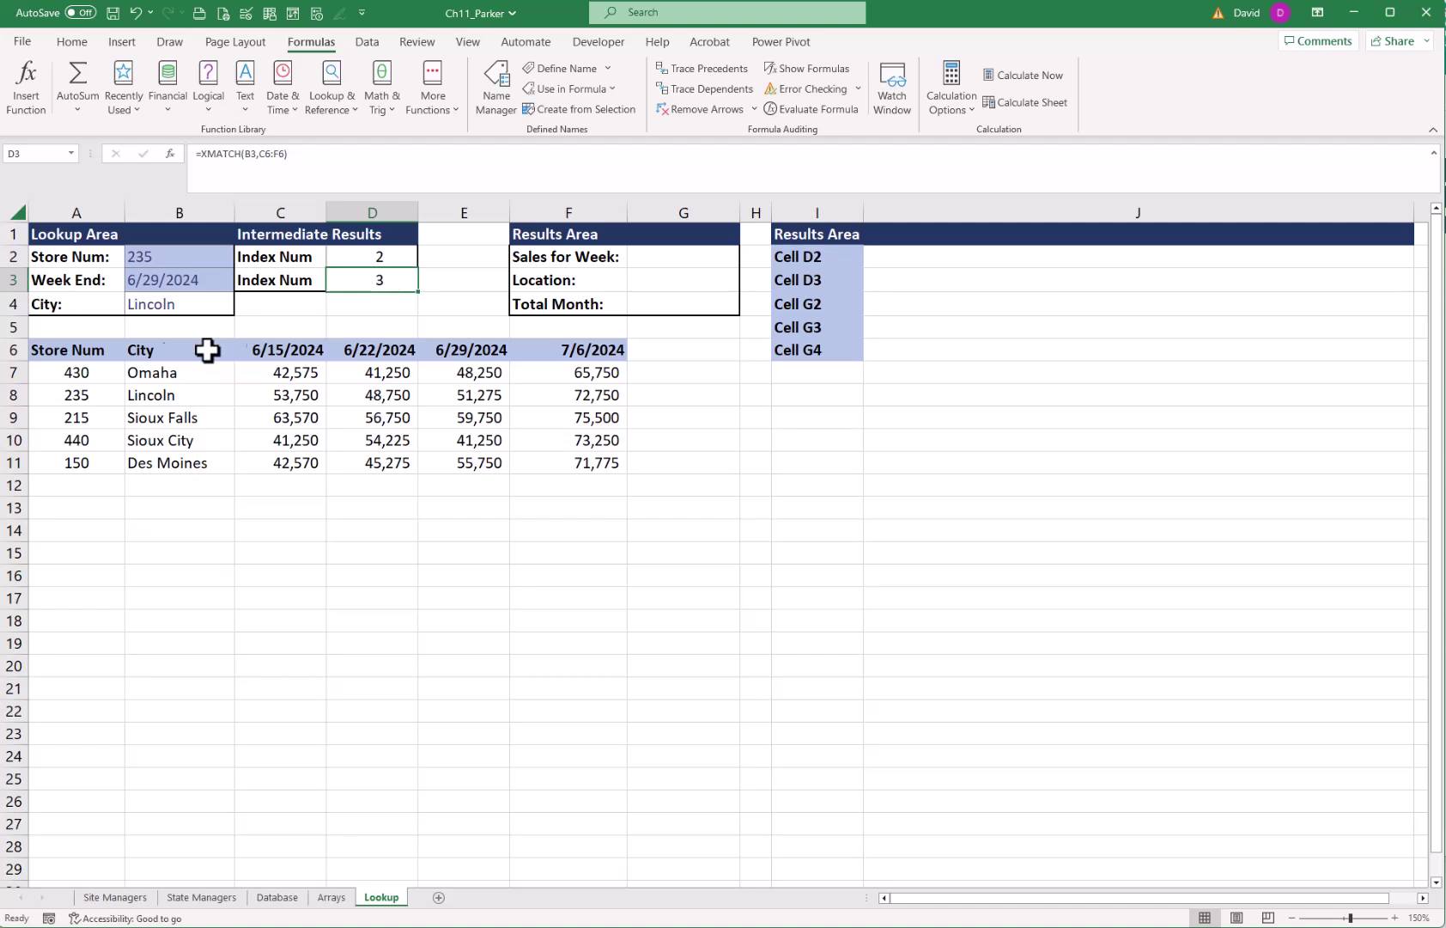
- Trace store 235's row and the 6/29/2024 column to Lincoln's 51,275, ending on result cell G2
{"action": "left_click_drag", "start_coordinate": [45, 355], "coordinate": [618, 492]}
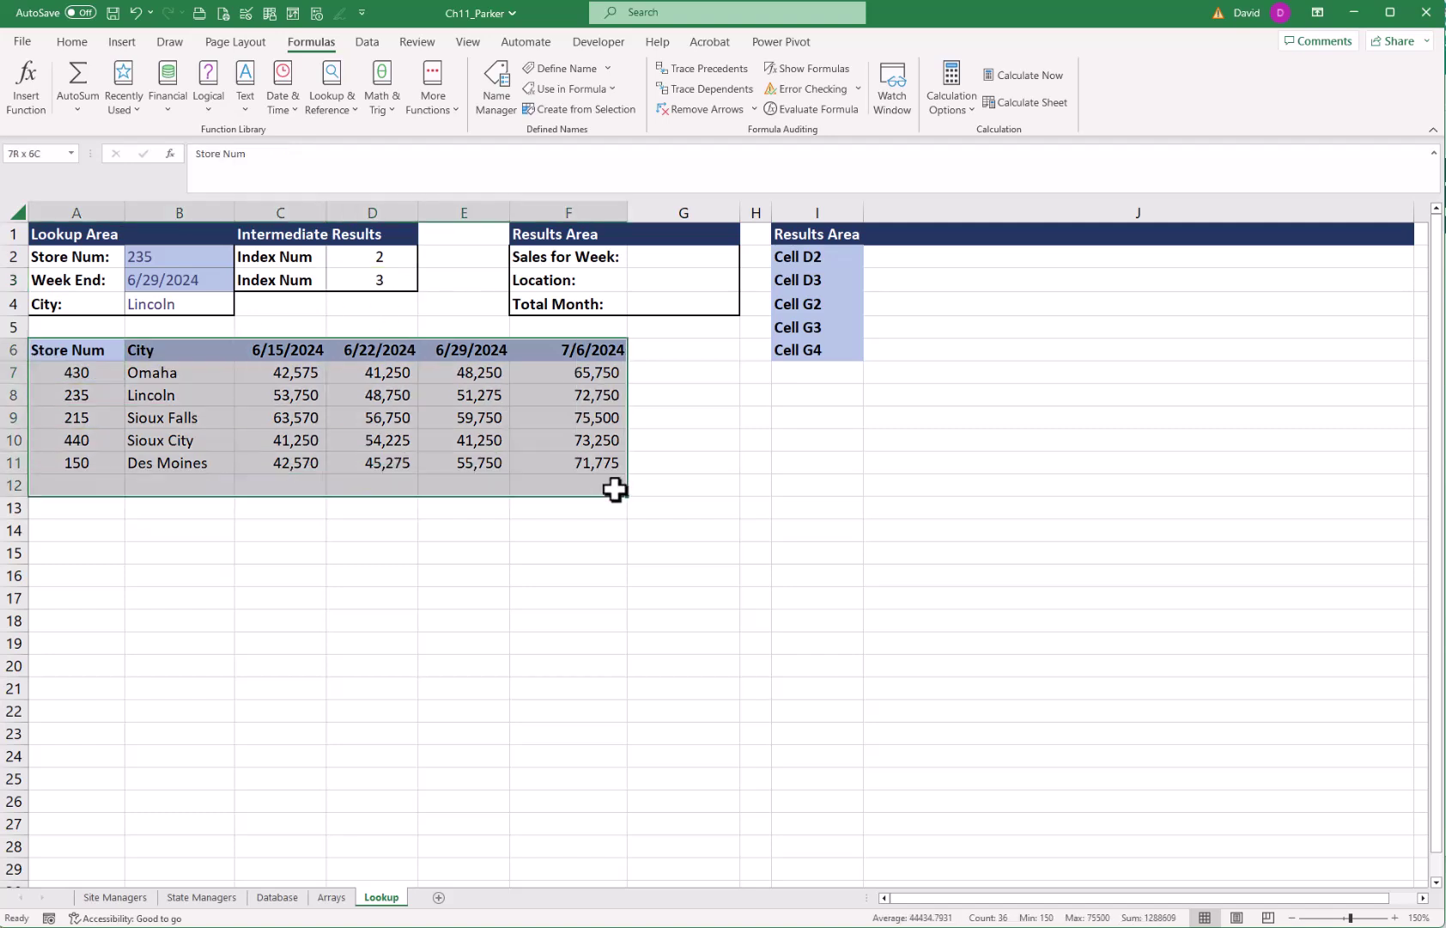
{"action": "left_click_drag", "start_coordinate": [285, 378], "coordinate": [542, 453]}
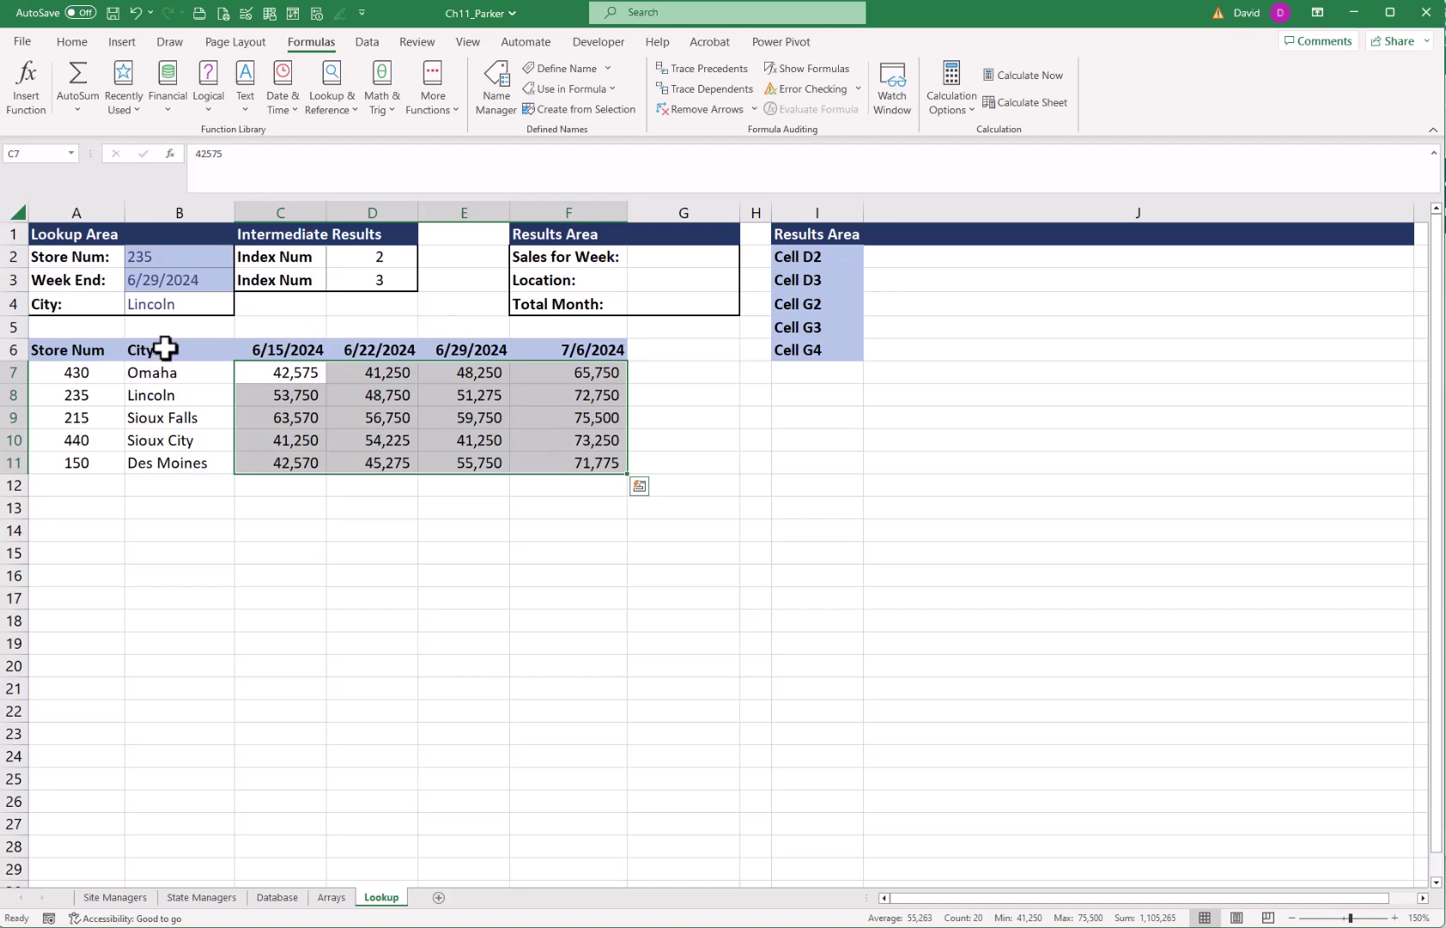
{"action": "left_click", "coordinate": [665, 256]}
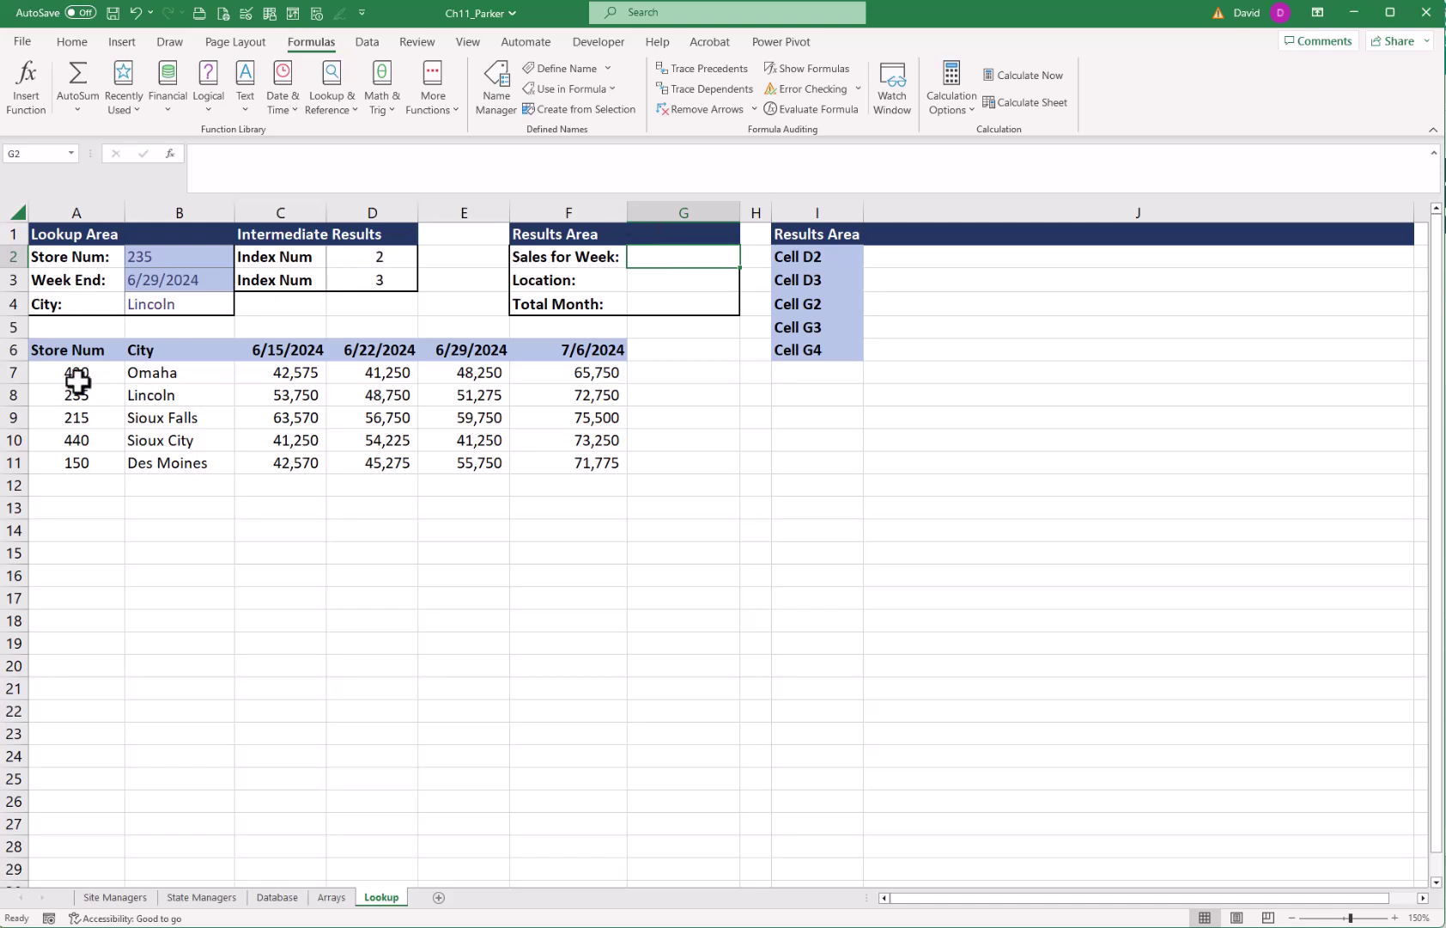
{"action": "left_click", "coordinate": [73, 389]}
{"action": "left_click", "coordinate": [14, 395]}
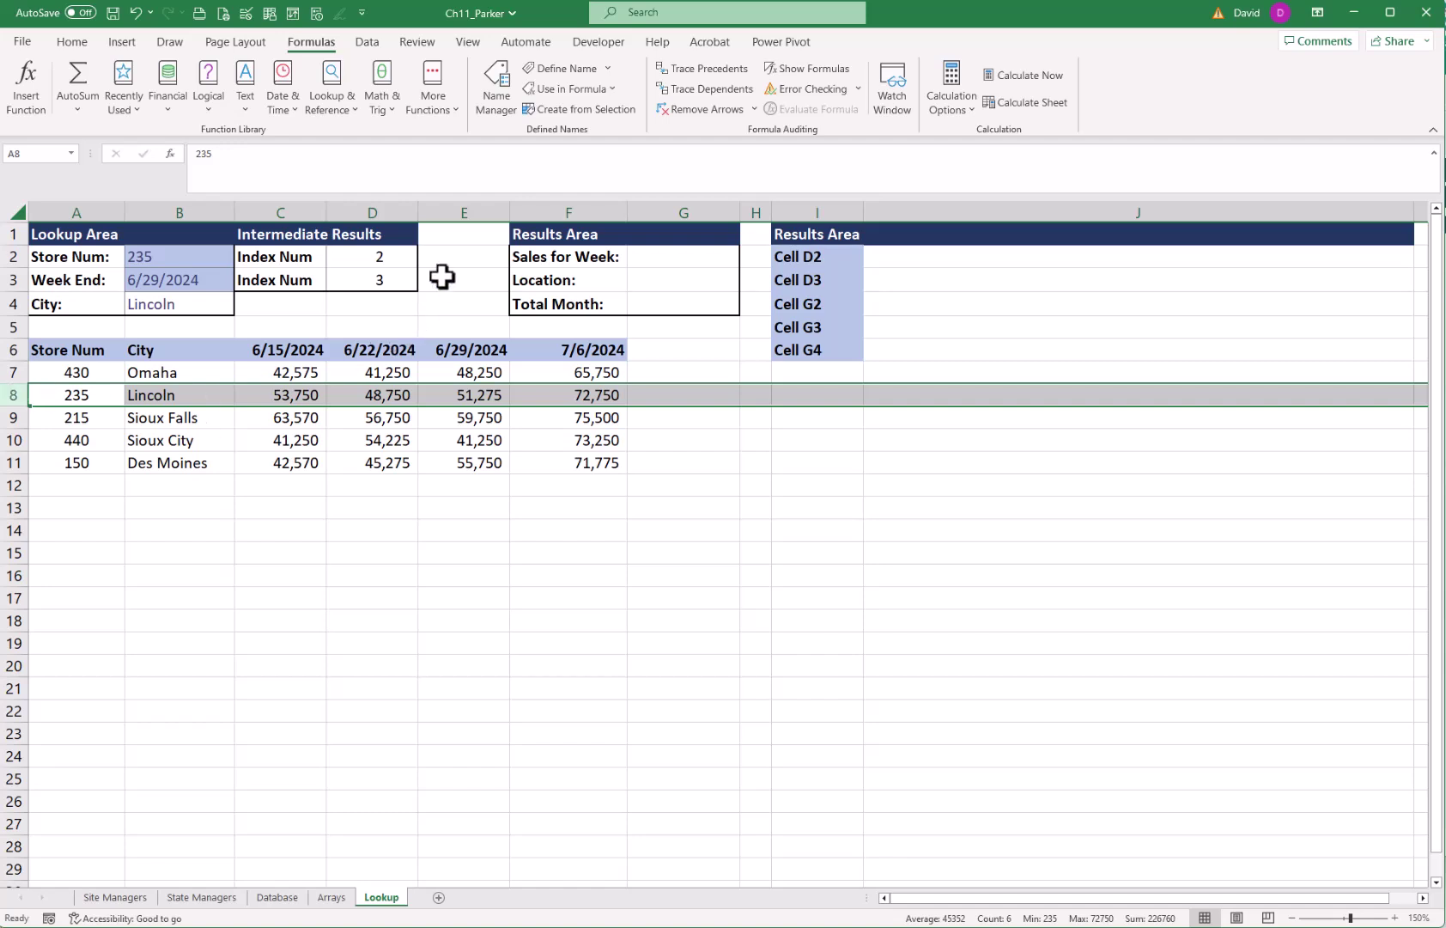
{"action": "left_click", "coordinate": [467, 214]}
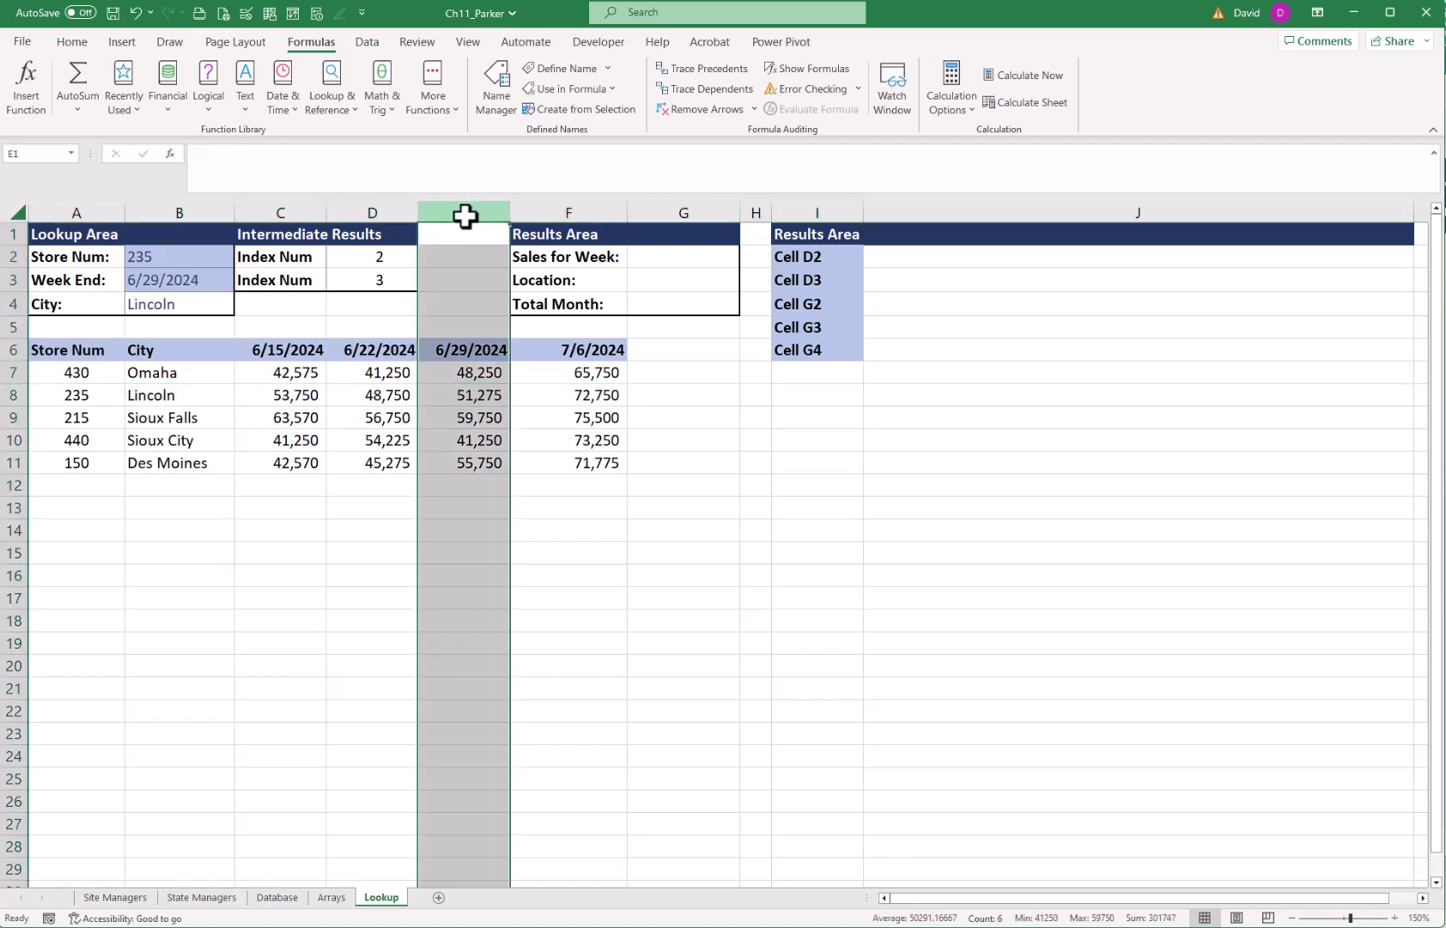
{"action": "left_click", "coordinate": [468, 394]}
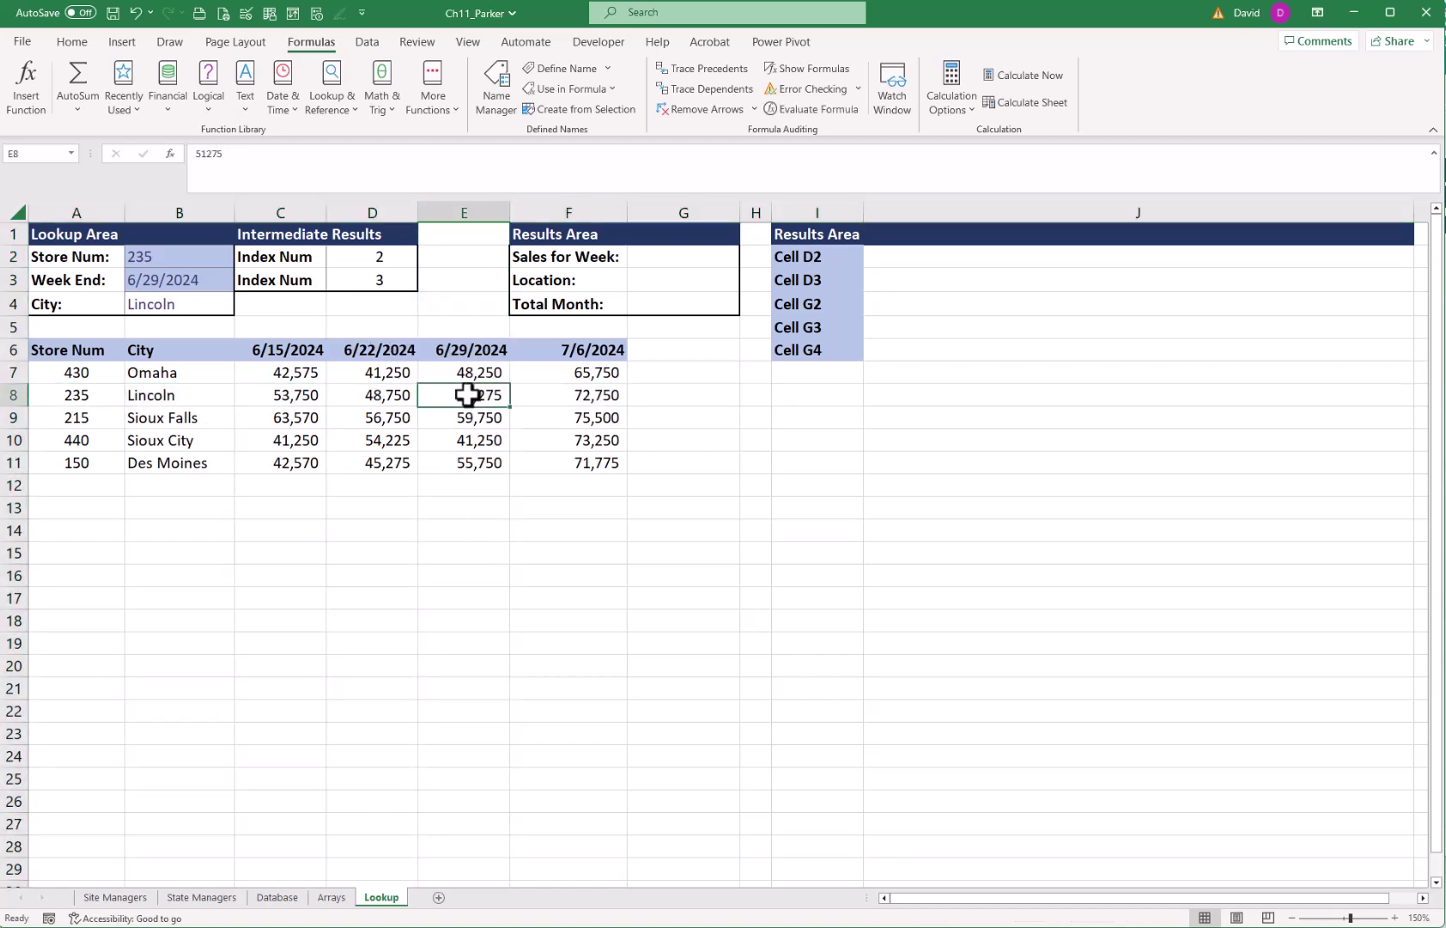
{"action": "left_click", "coordinate": [674, 258]}
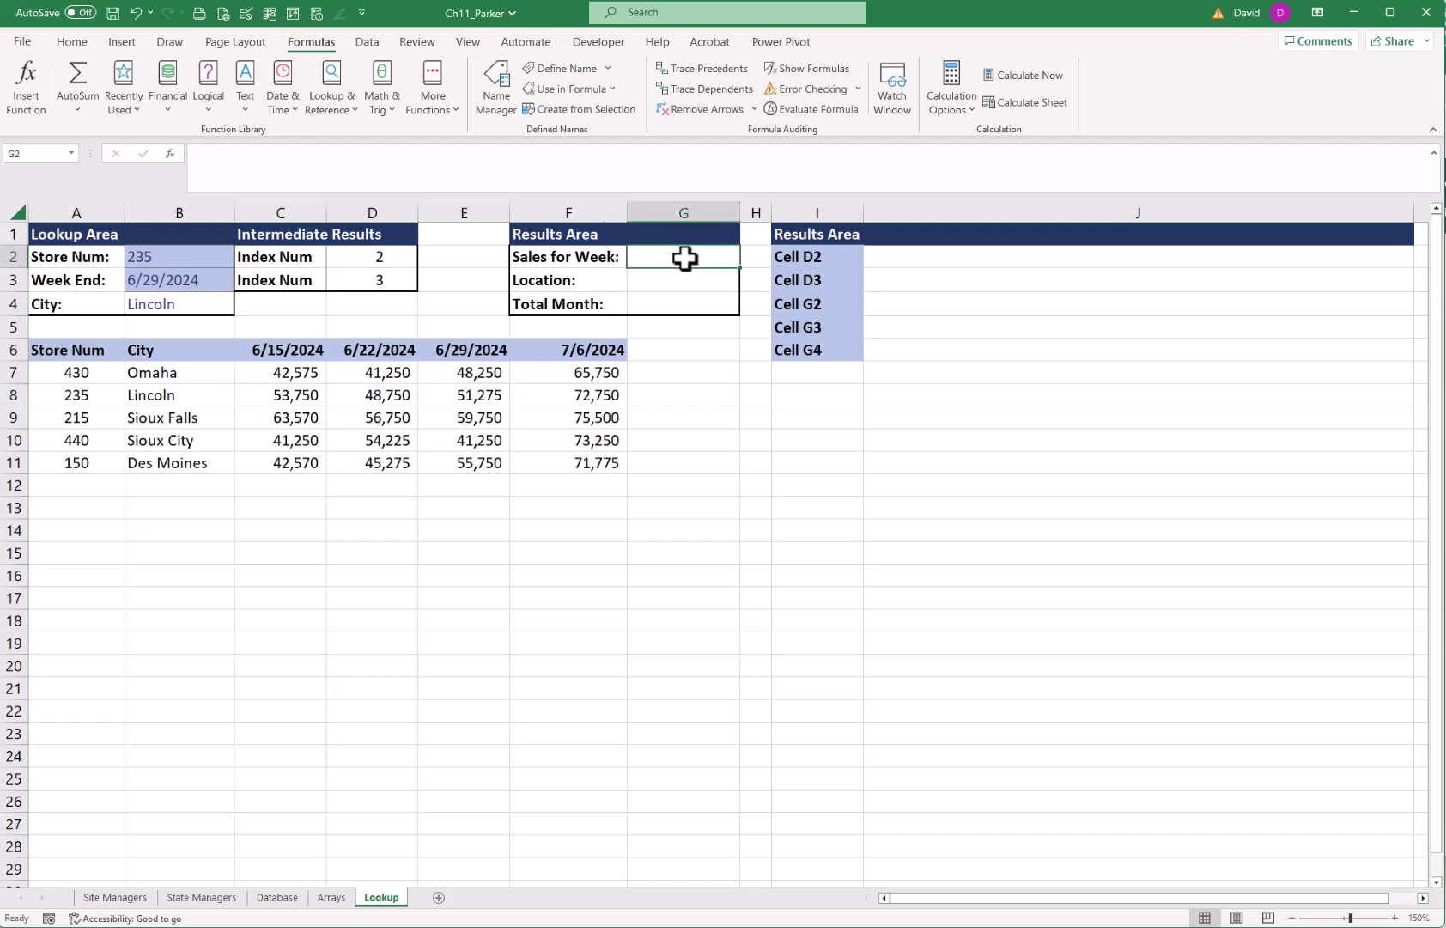
- Enter =INDEX(C7:F11,D2,D3) in G2, returning $51,275 to match Lincoln's value in E8
{"action": "left_click", "coordinate": [335, 86]}
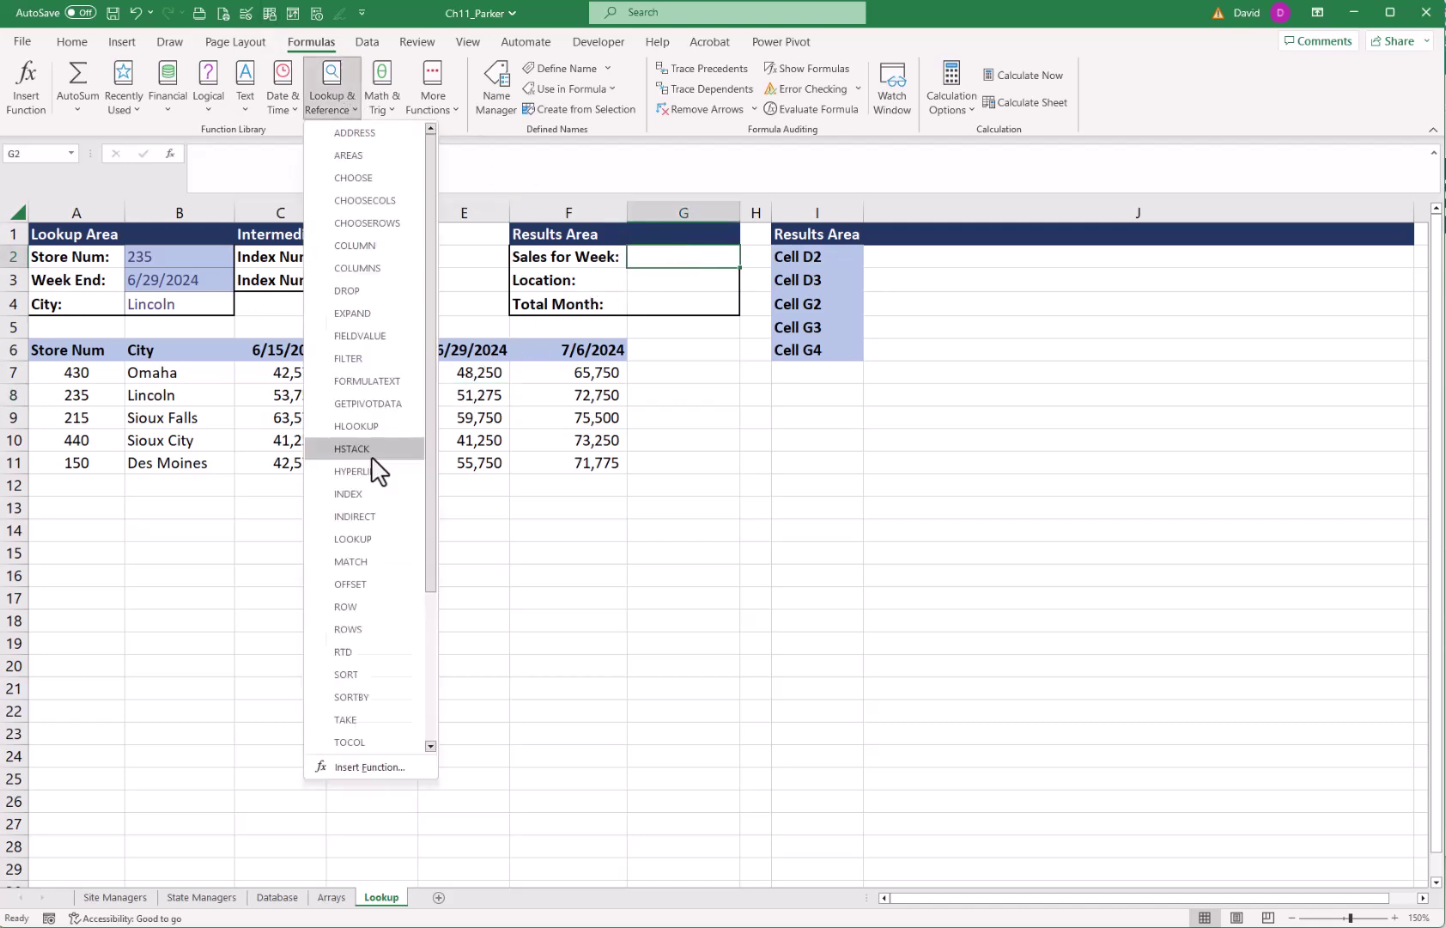
{"action": "left_click", "coordinate": [376, 489]}
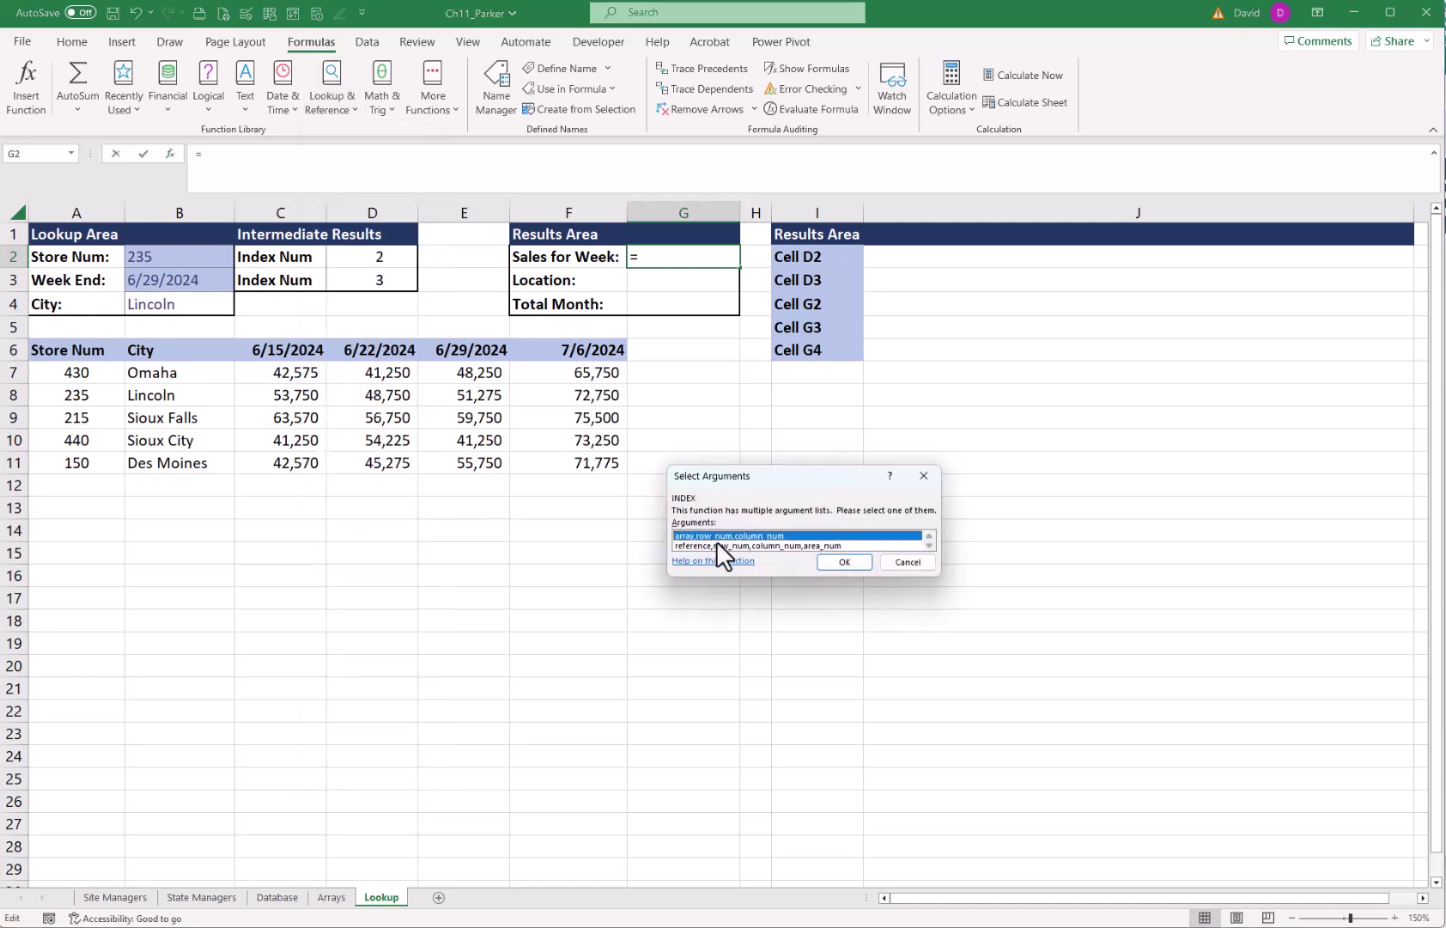
{"action": "left_click", "coordinate": [843, 561]}
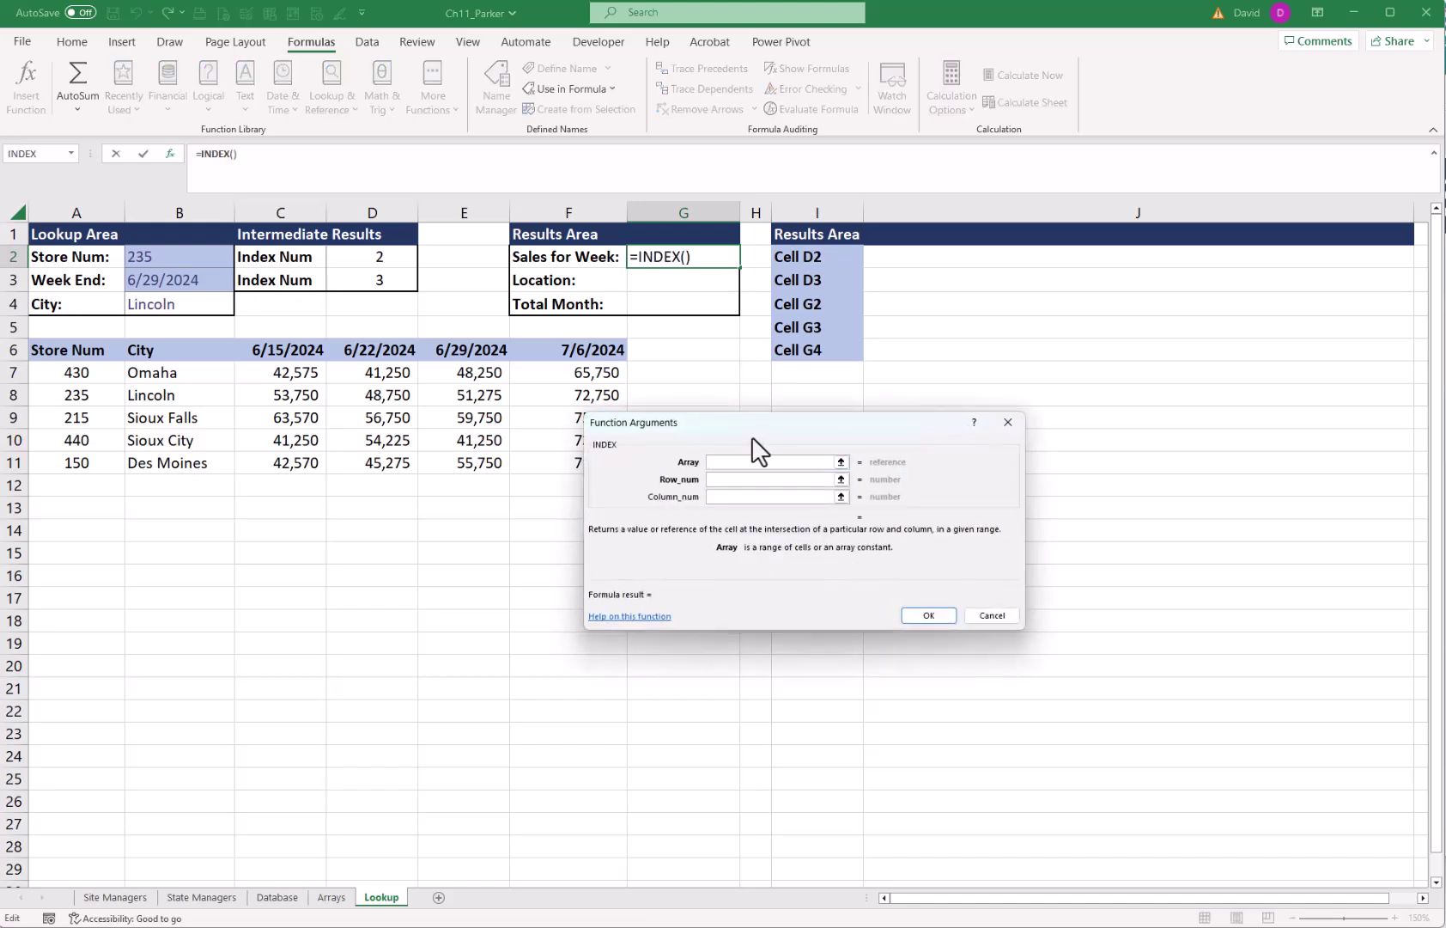
{"action": "left_click_drag", "start_coordinate": [284, 369], "coordinate": [578, 457]}
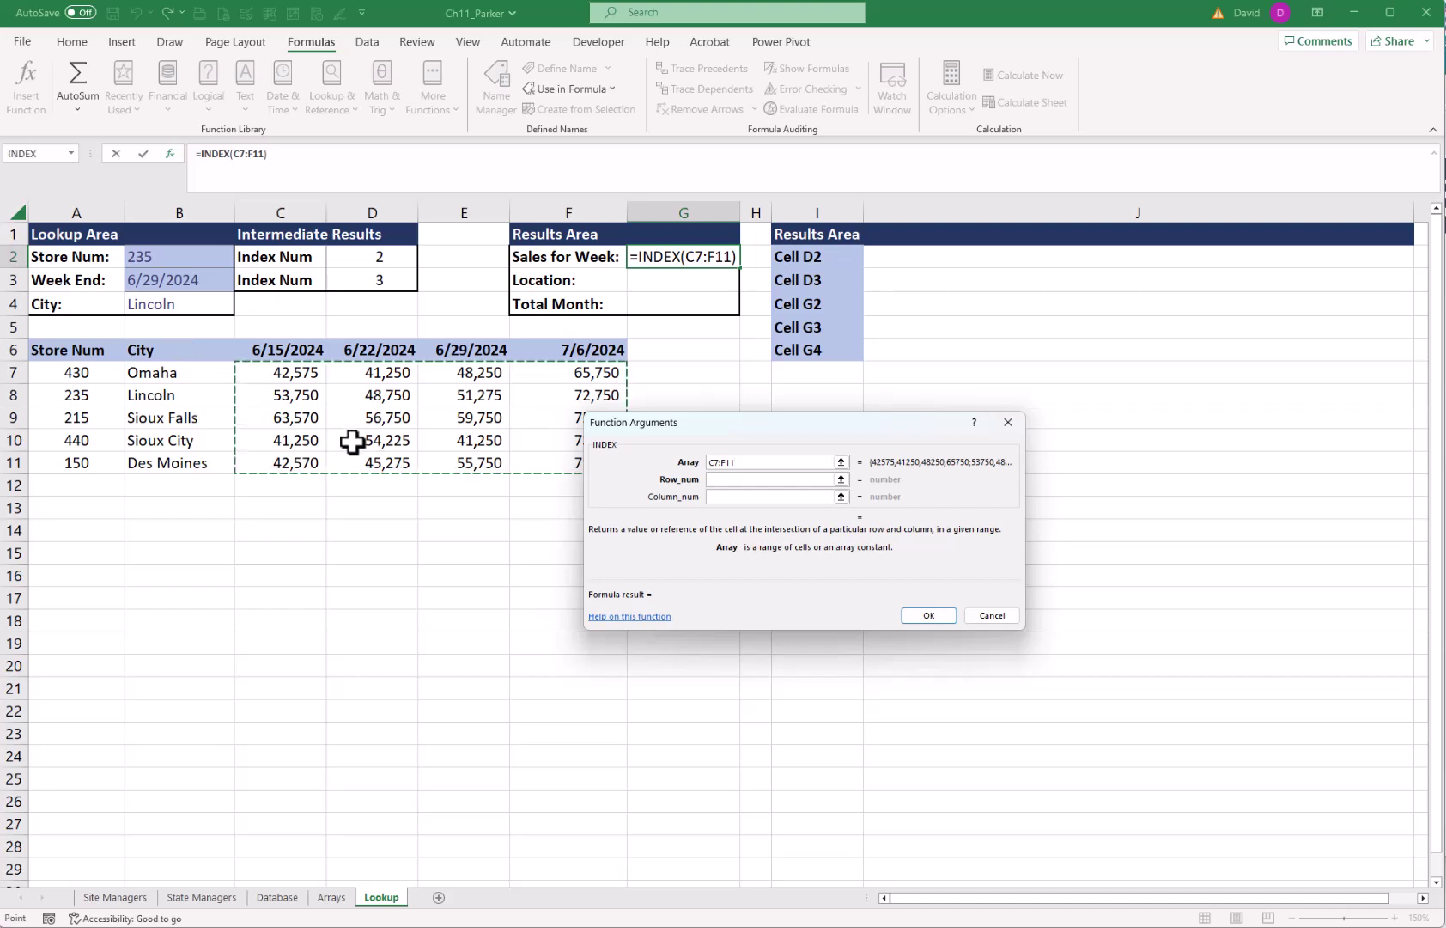
{"action": "left_click", "coordinate": [724, 481]}
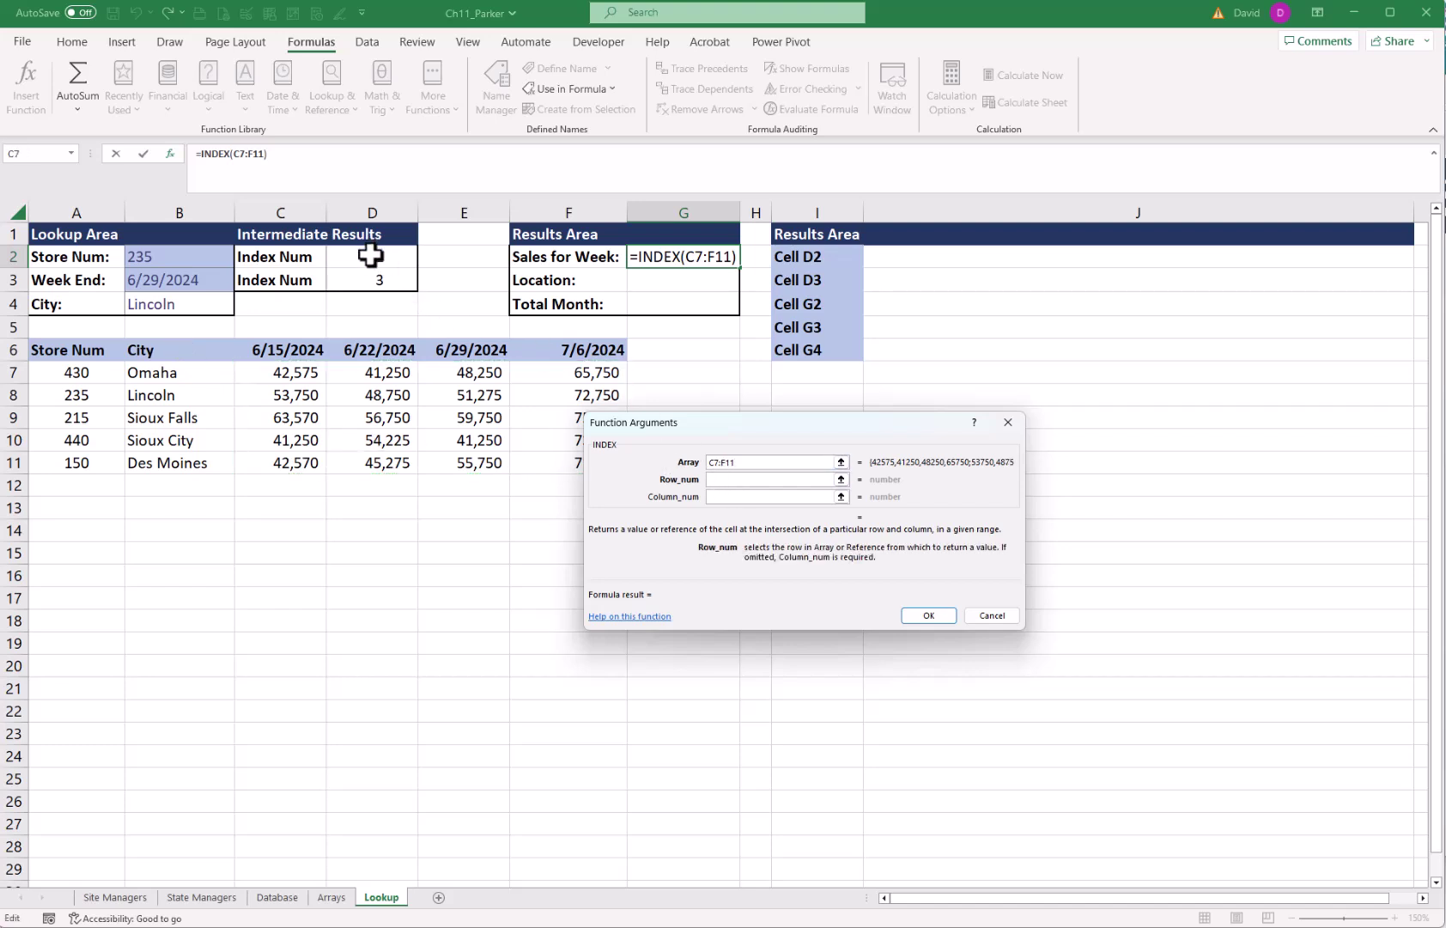
{"action": "left_click", "coordinate": [373, 256]}
{"action": "left_click", "coordinate": [717, 496]}
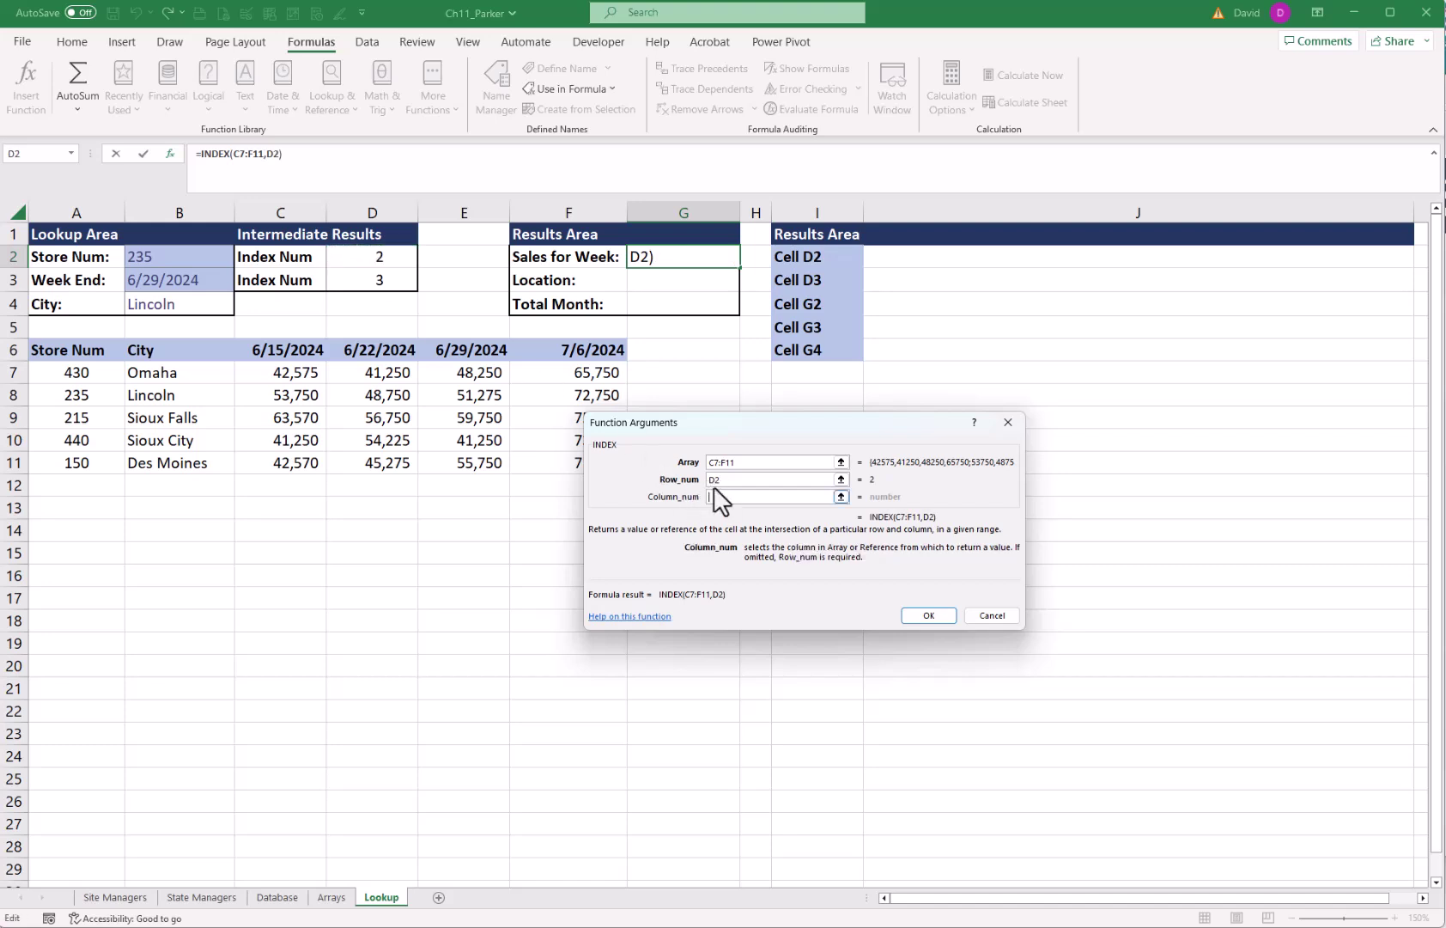
{"action": "left_click", "coordinate": [378, 276]}
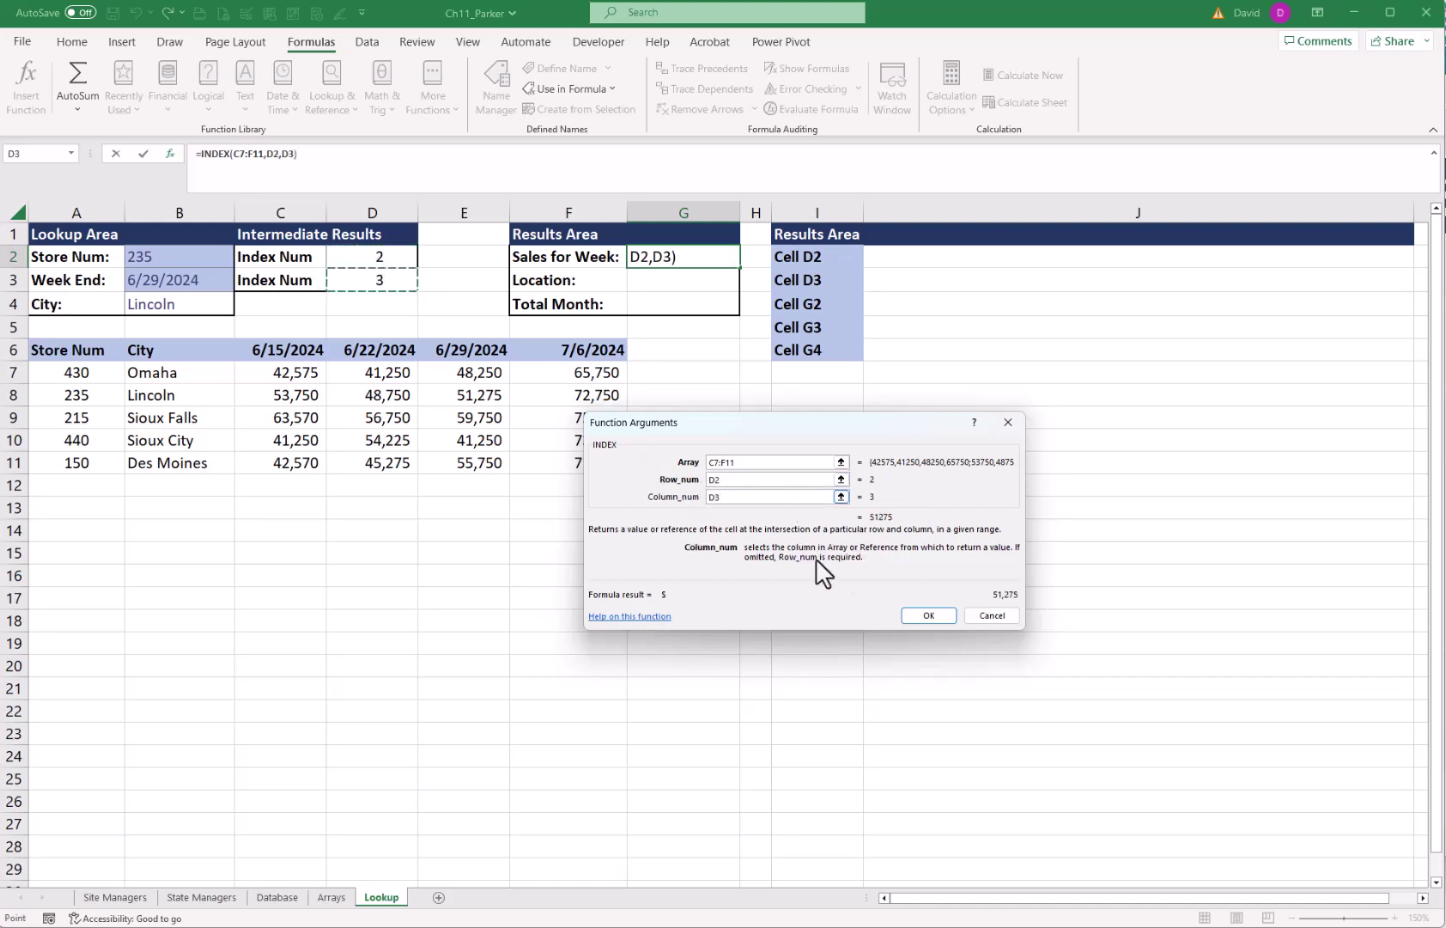
{"action": "left_click", "coordinate": [926, 614]}
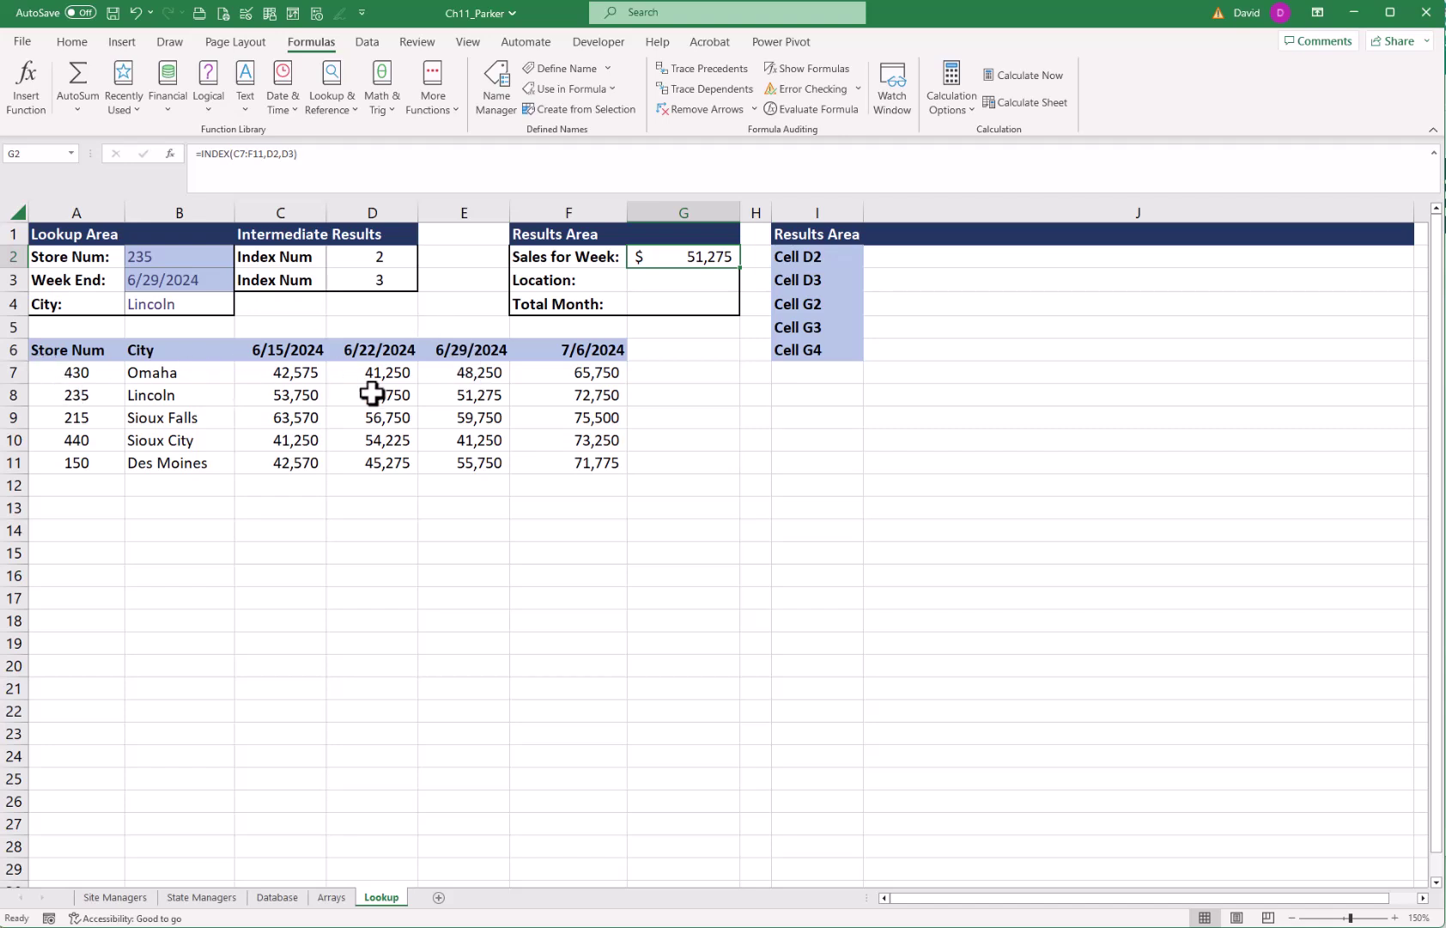
{"action": "left_click", "coordinate": [470, 397]}
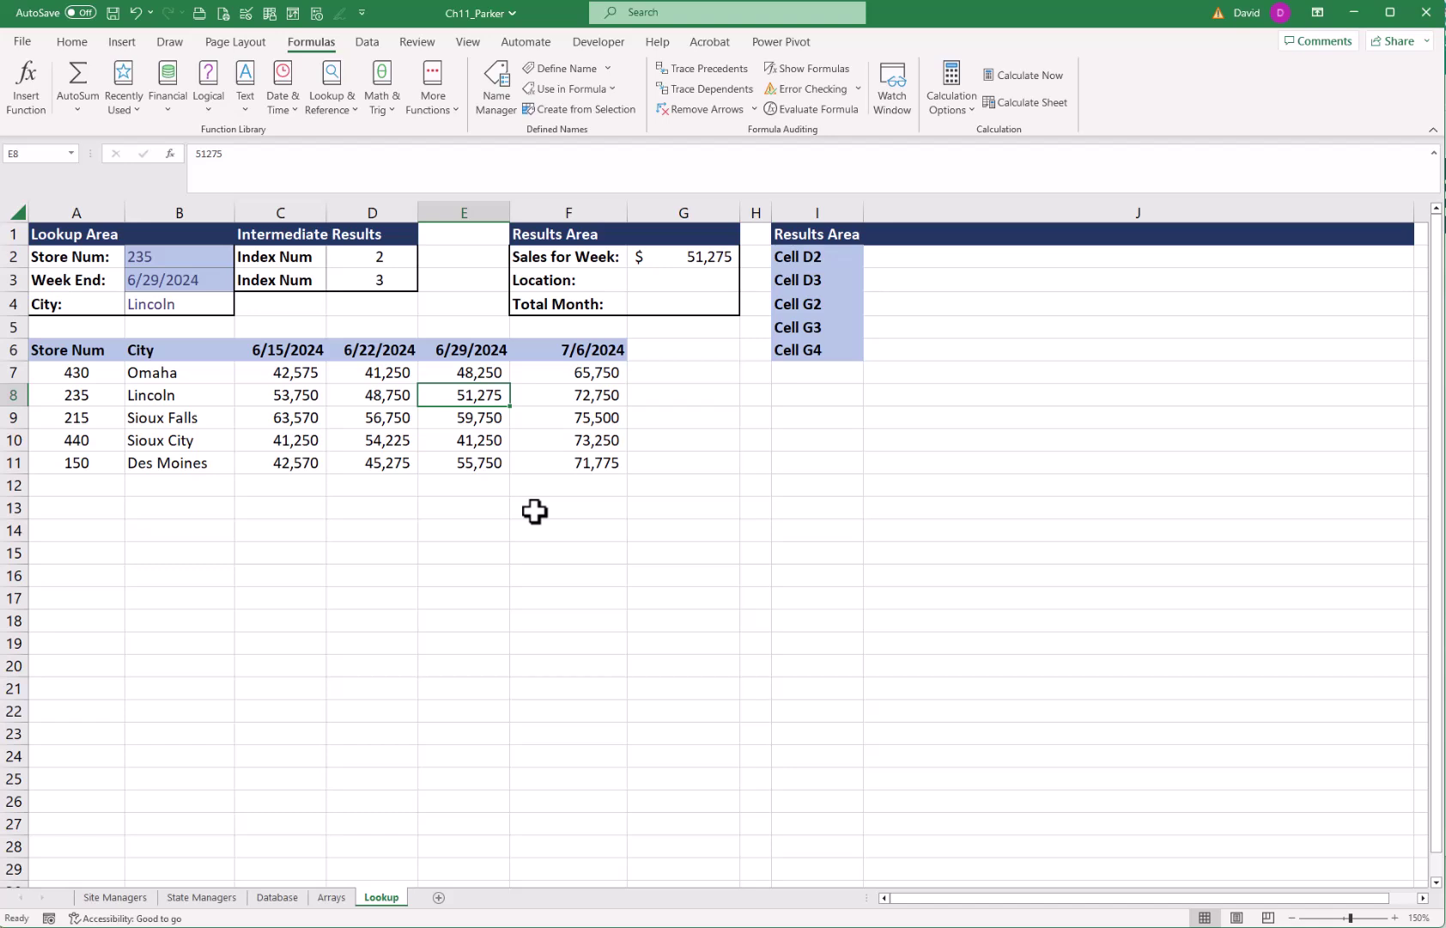
- Show the Office Clipboard pane from the Home tab and check its options
{"action": "left_click", "coordinate": [558, 485]}
{"action": "left_click", "coordinate": [678, 256]}
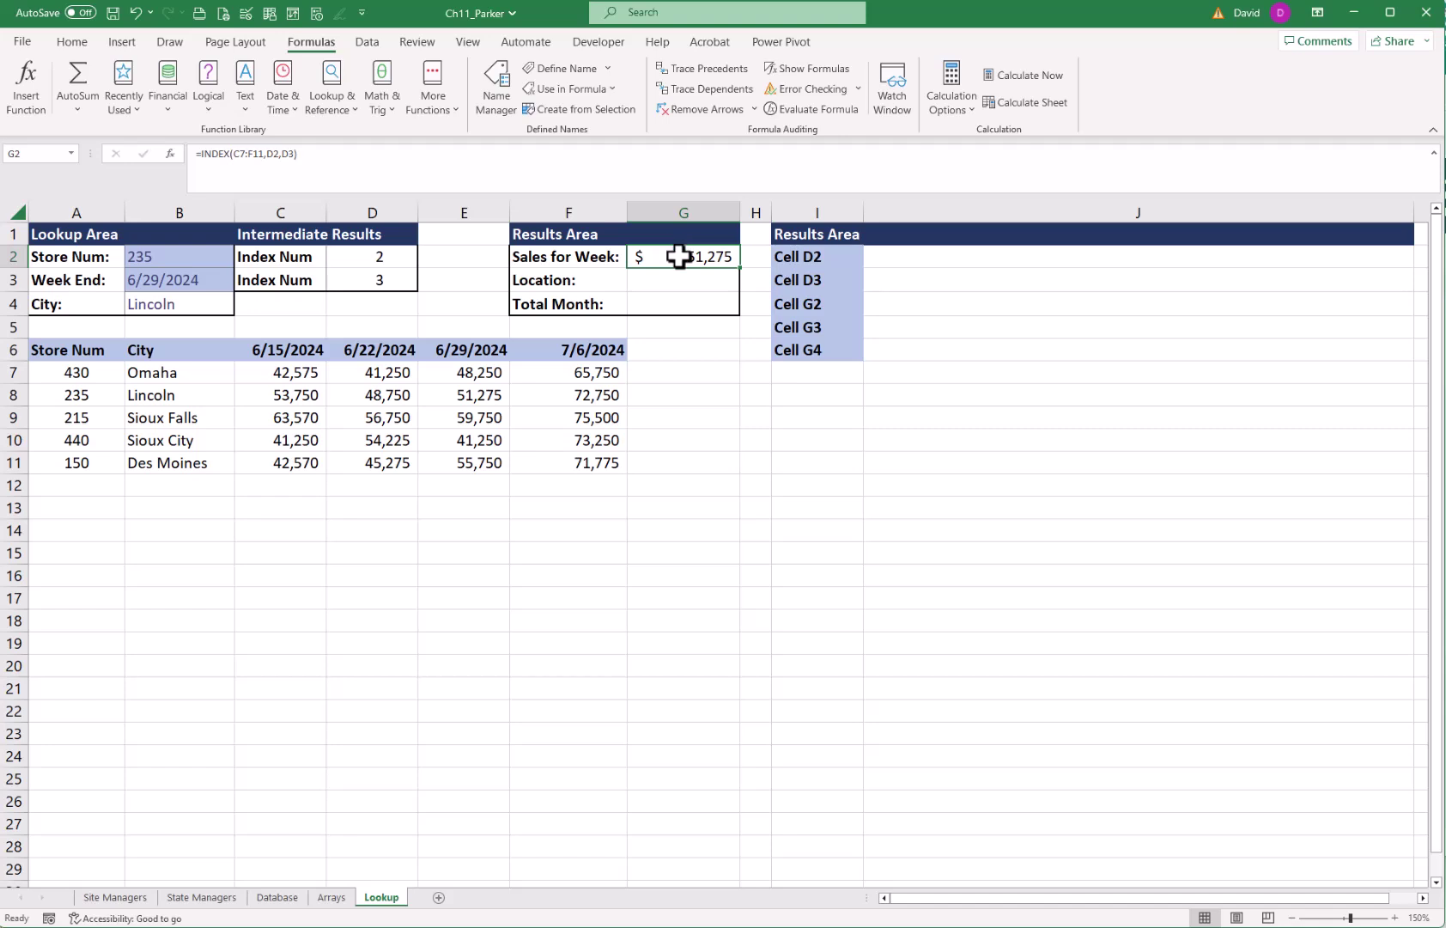
{"action": "left_click", "coordinate": [72, 43]}
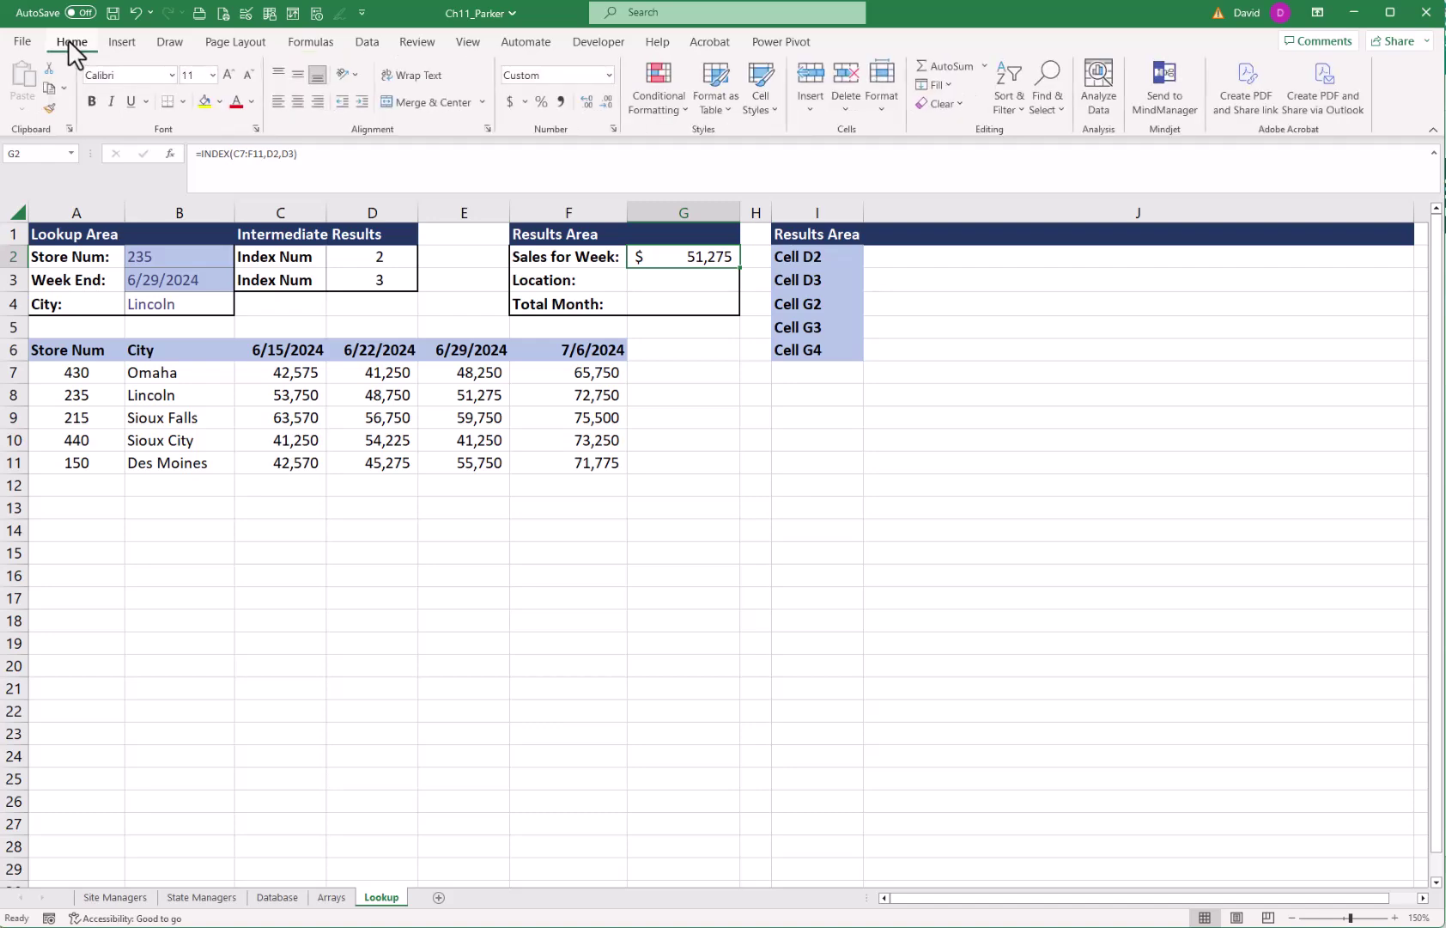
{"action": "left_click", "coordinate": [67, 126]}
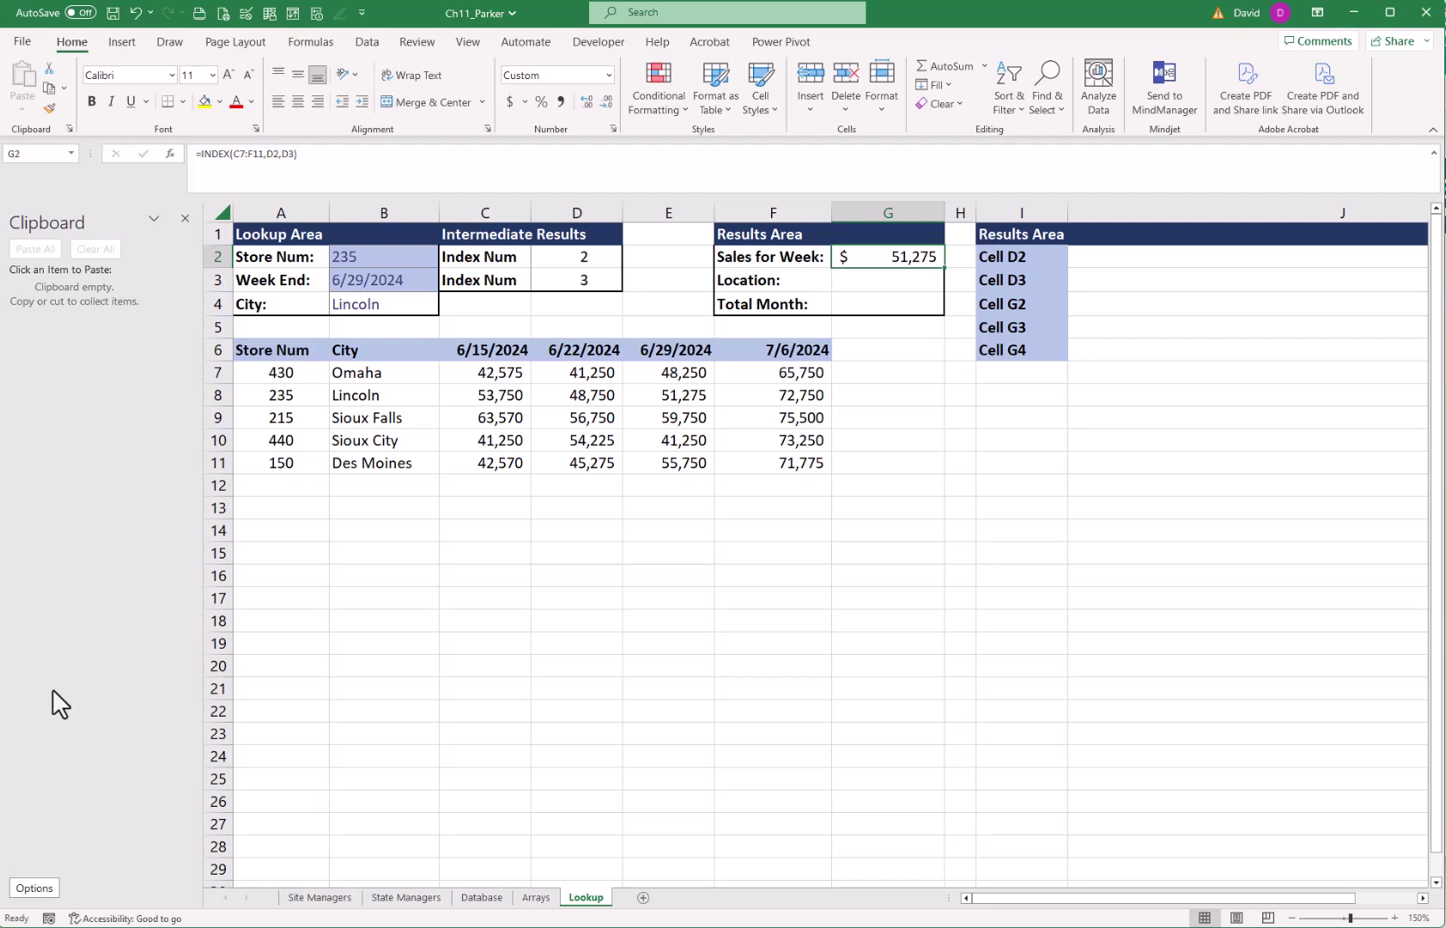
{"action": "left_click", "coordinate": [48, 892]}
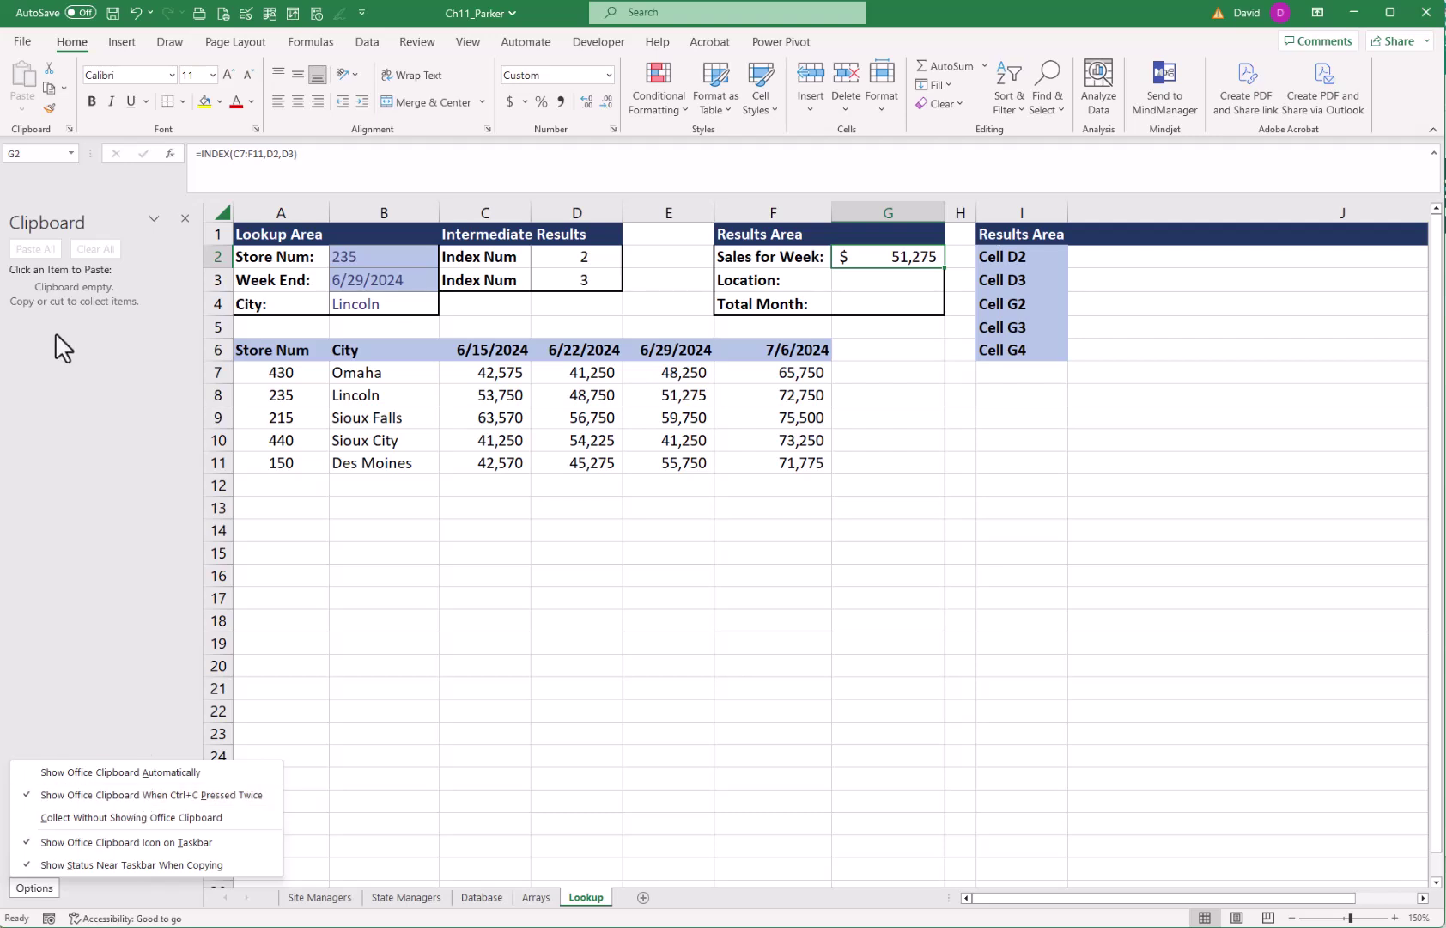
{"action": "left_click", "coordinate": [186, 215]}
{"action": "left_click", "coordinate": [187, 215]}
- Copy XMATCH(B3,C6:F6) from D3 and XMATCH(B2,A7:A11) from D2, leaving both cells unchanged
{"action": "left_click", "coordinate": [388, 273]}
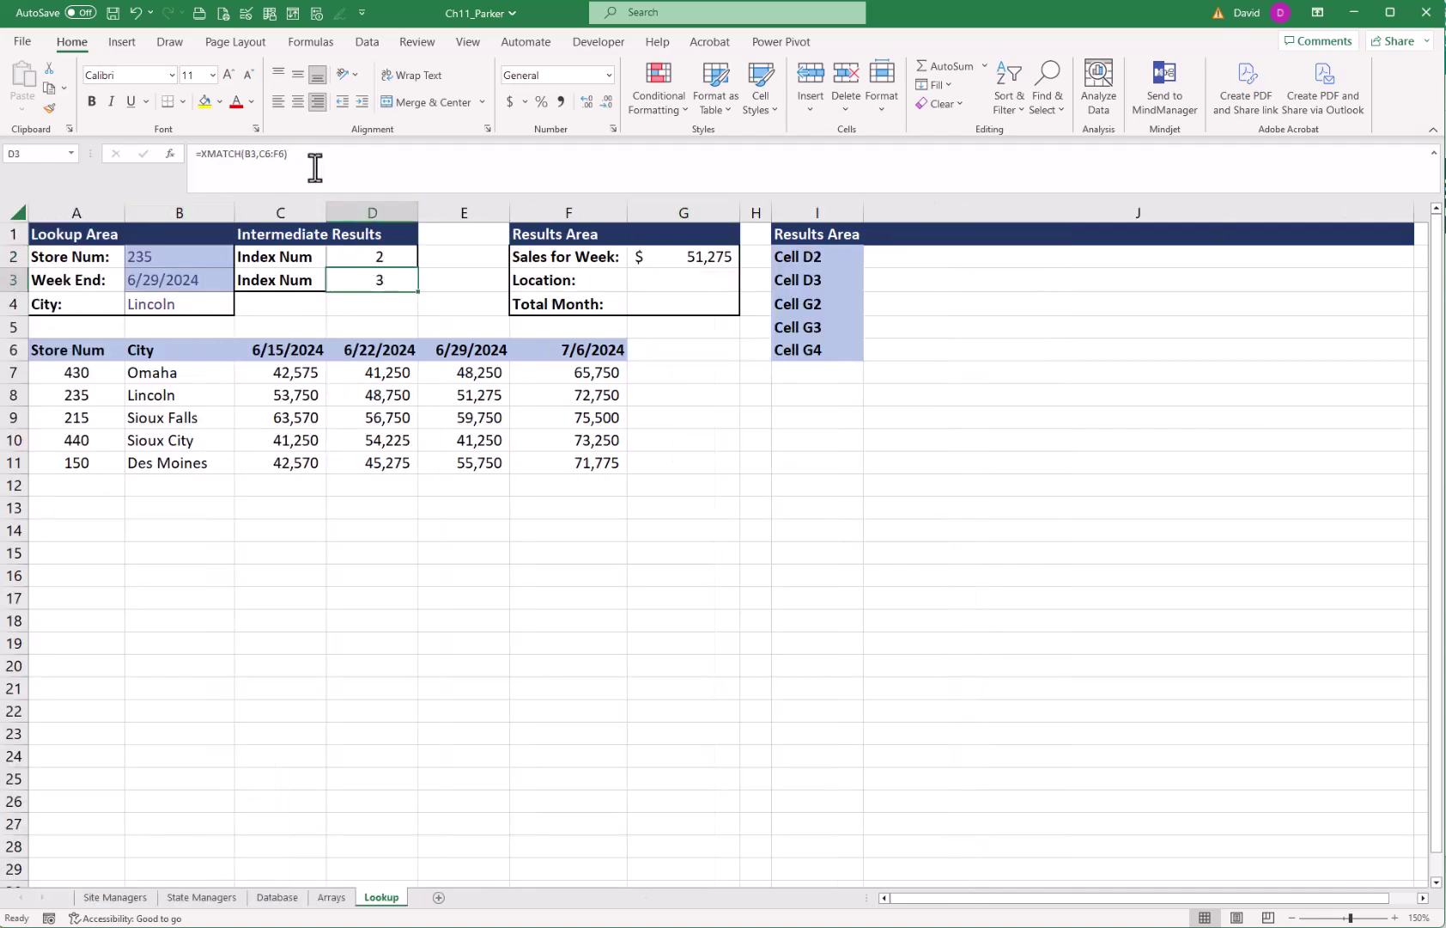
{"action": "left_click_drag", "start_coordinate": [313, 164], "coordinate": [200, 154]}
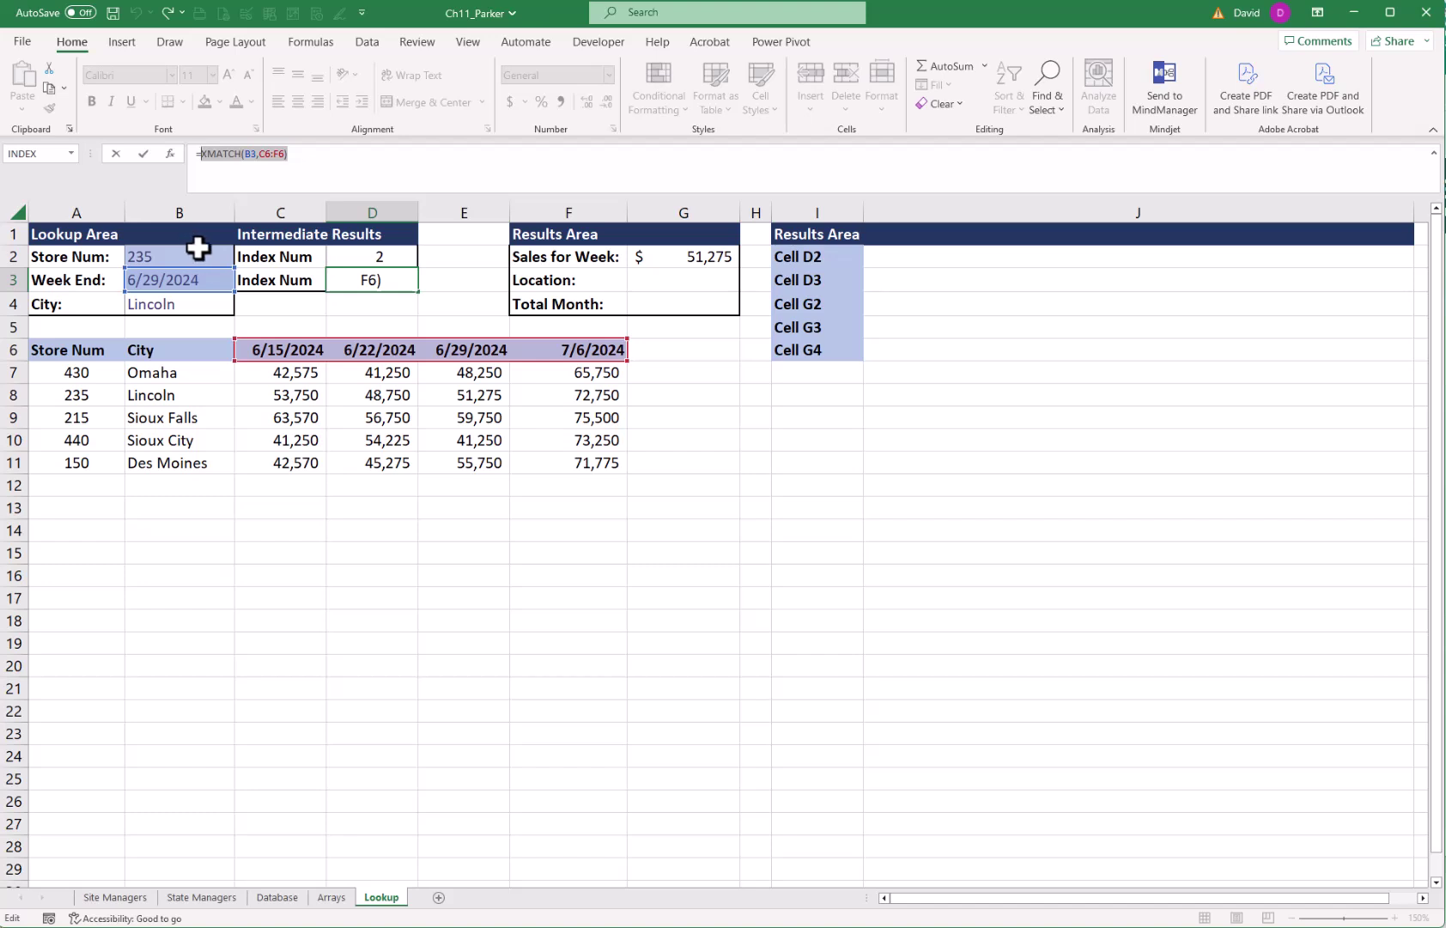
{"action": "key", "text": "ctrl+c"}
{"action": "key", "text": "ctrl+c"}
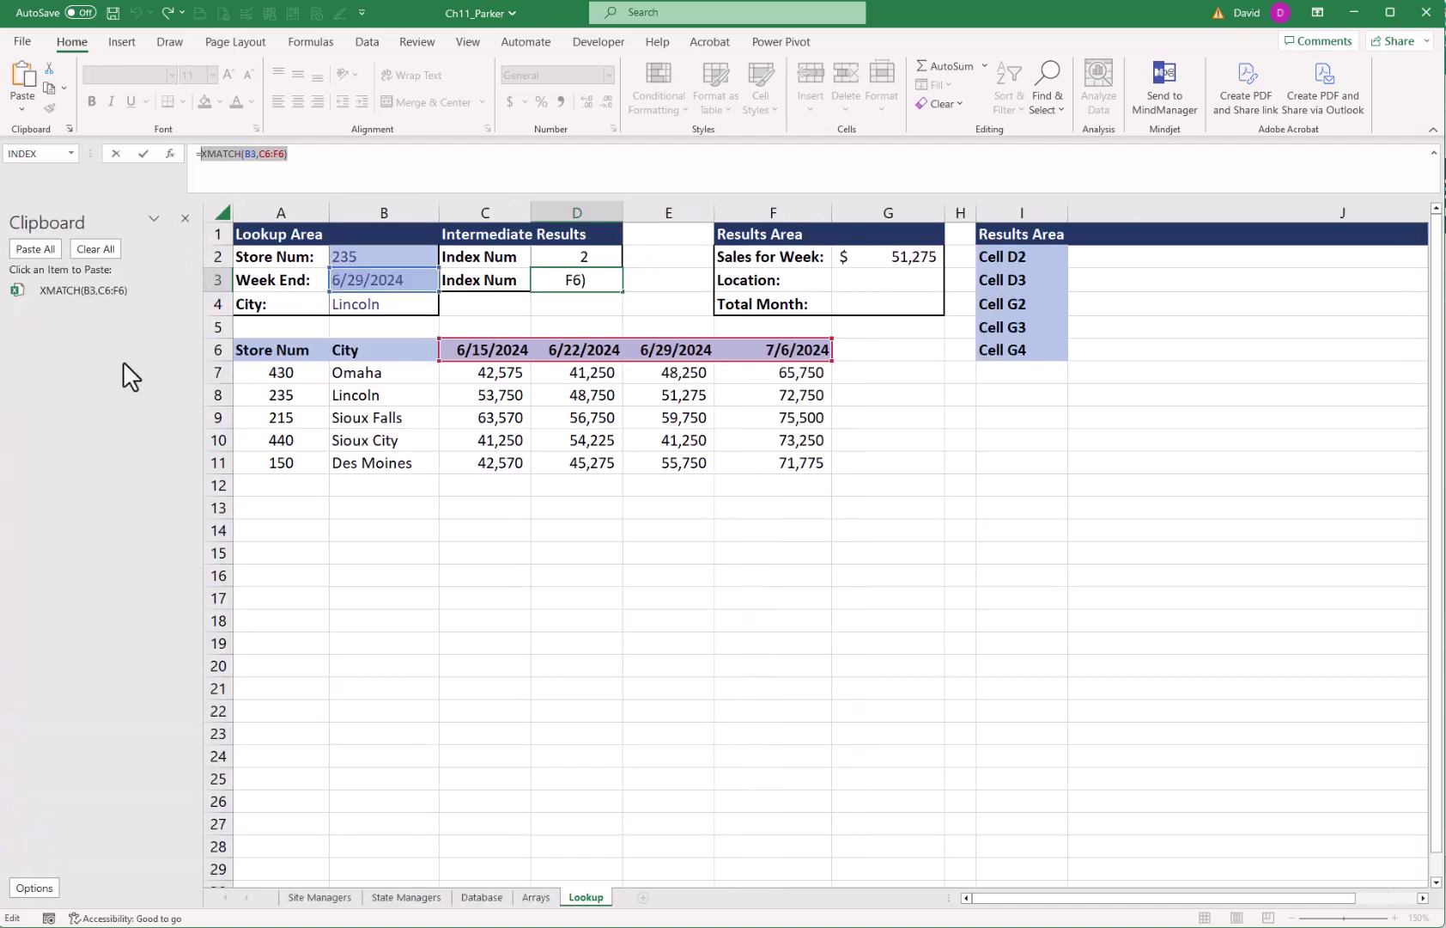
{"action": "left_click", "coordinate": [72, 289]}
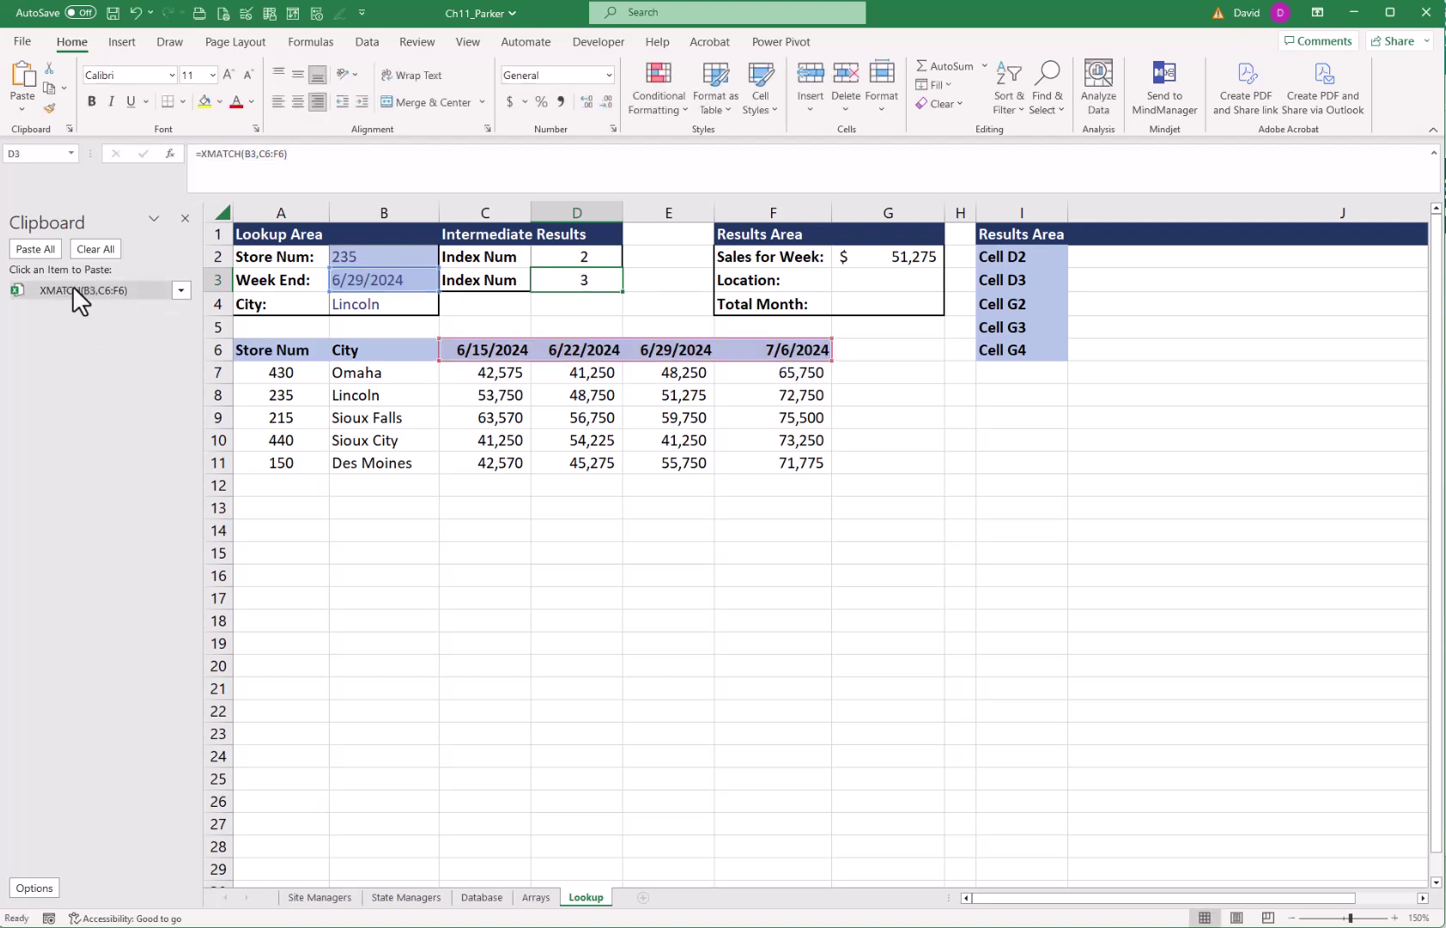
{"action": "left_click", "coordinate": [567, 254]}
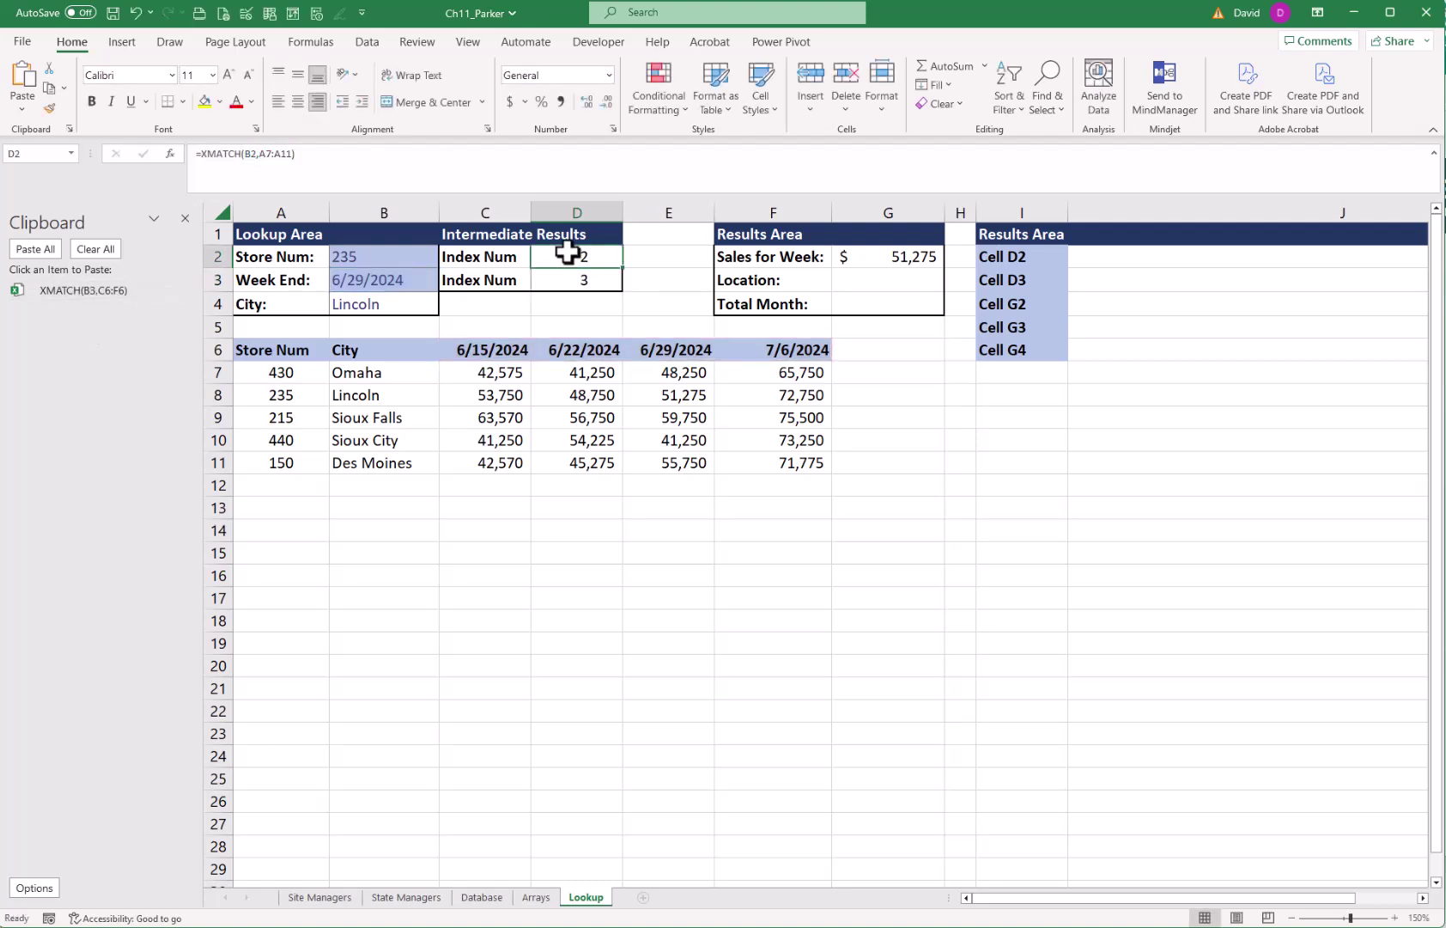
{"action": "left_click_drag", "start_coordinate": [294, 153], "coordinate": [197, 154]}
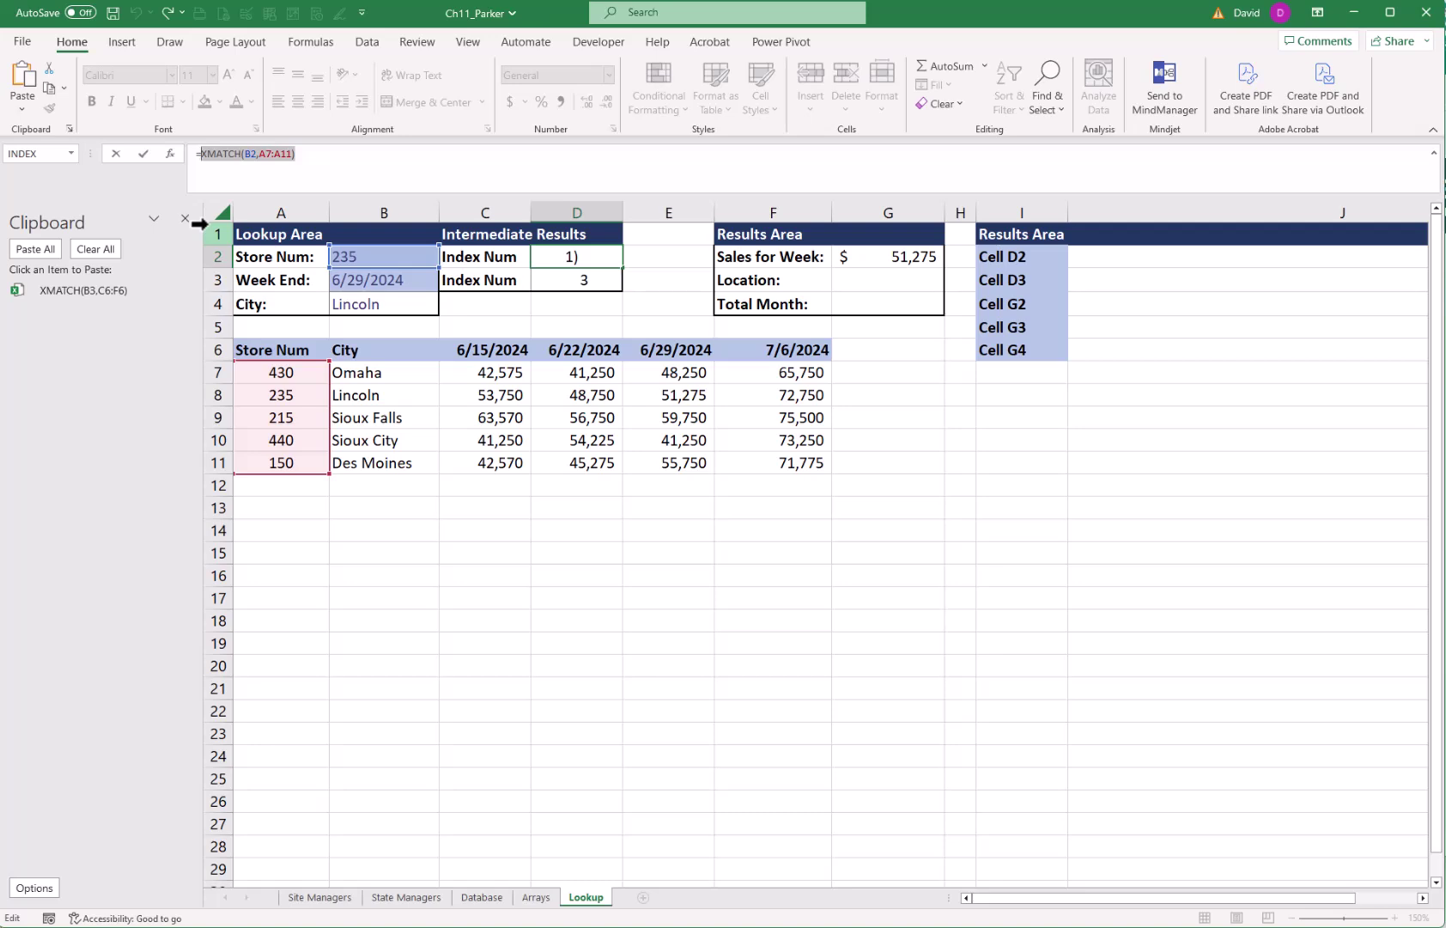
{"action": "key", "text": "ctrl+c"}
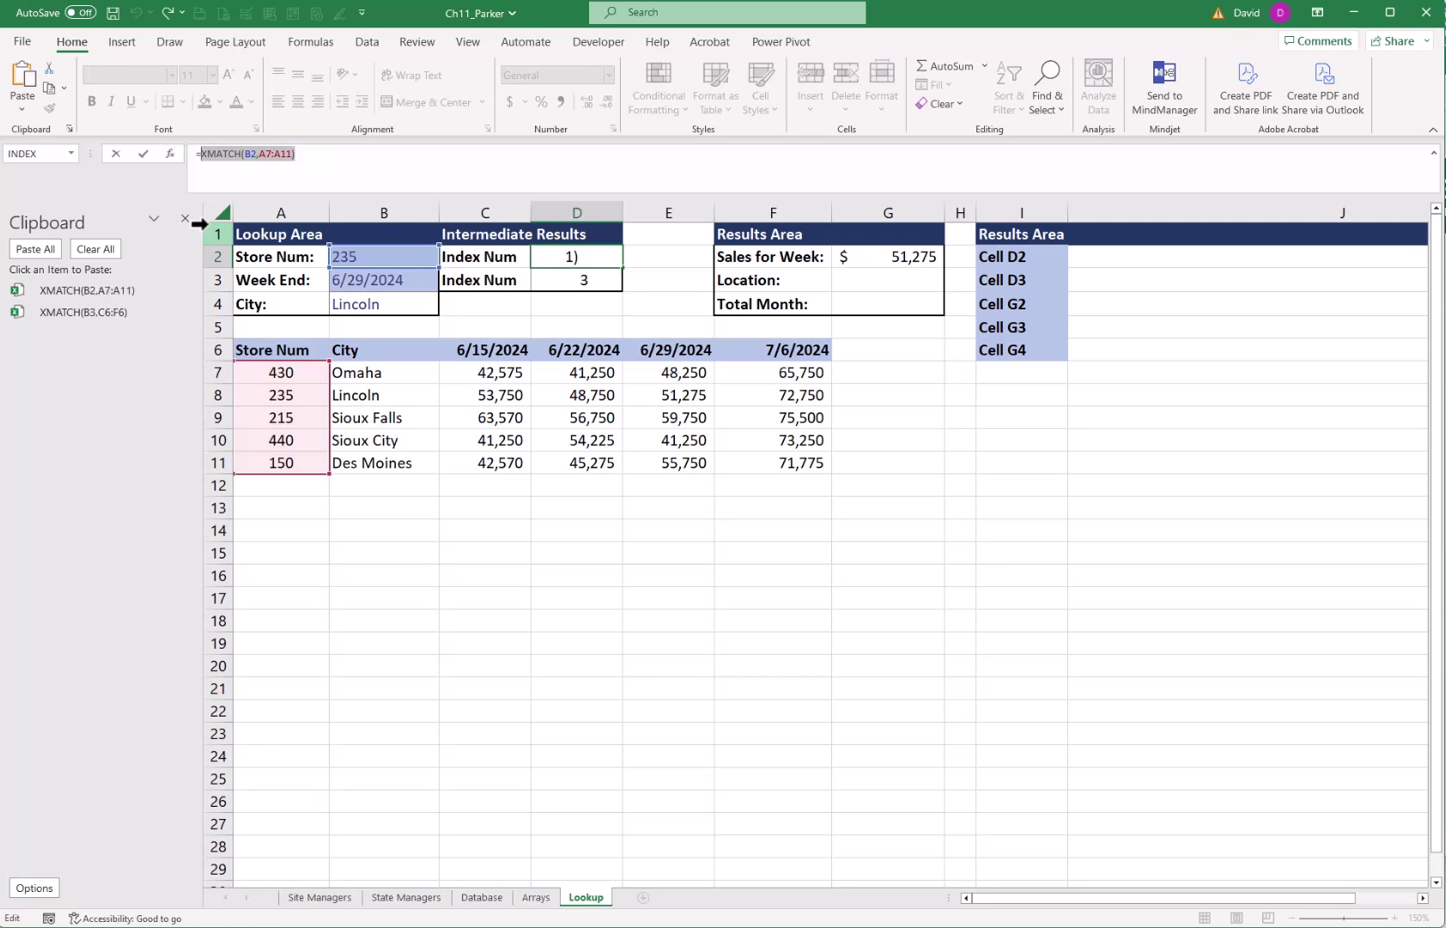
{"action": "key", "text": "Escape"}
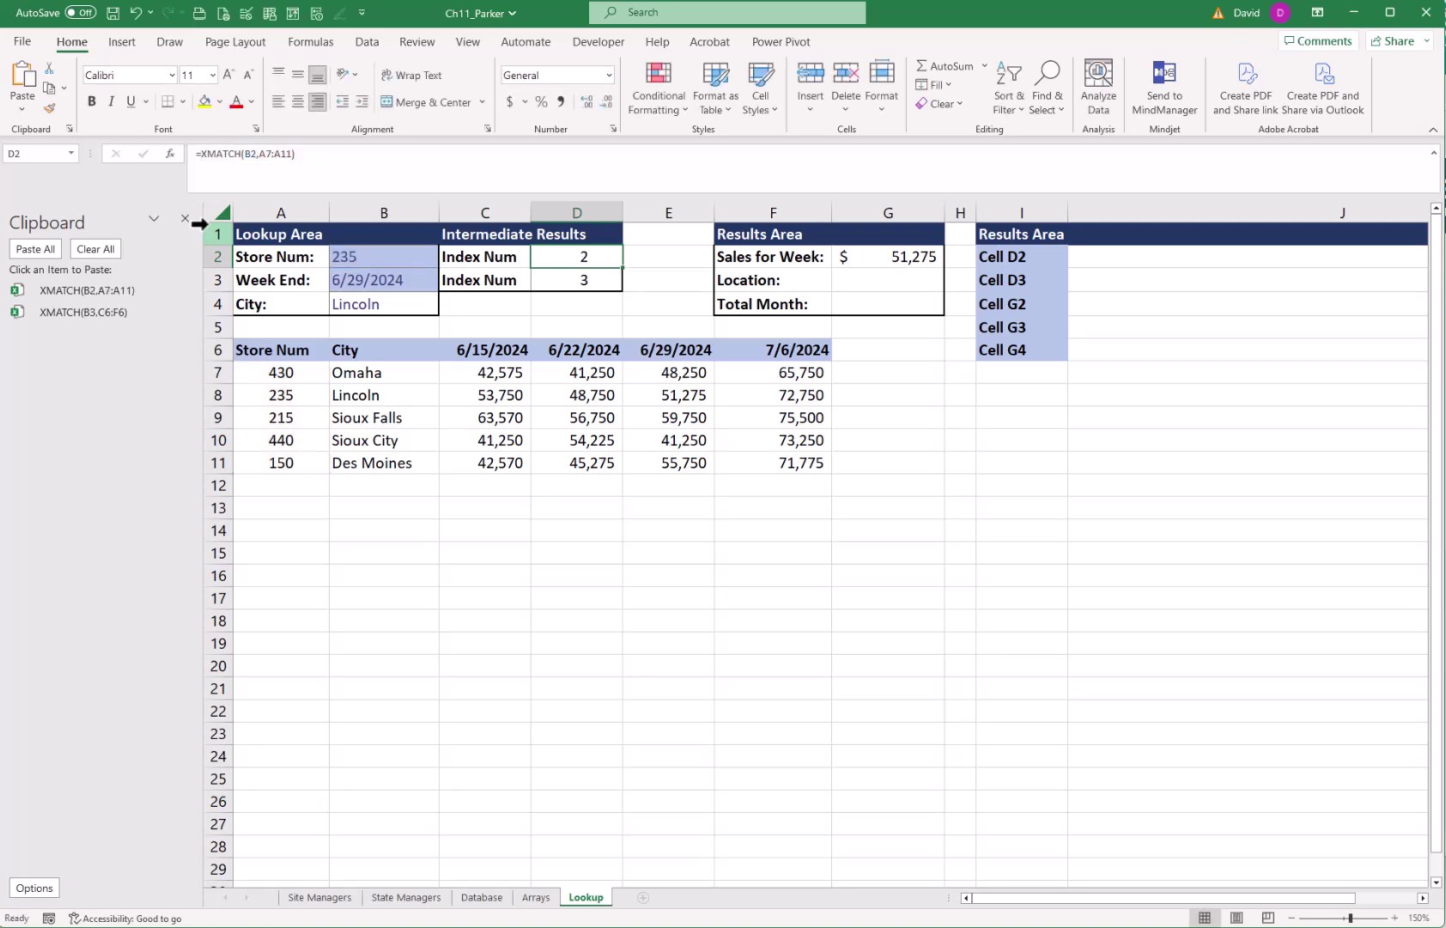
- Replace G2's D2 and D3 arguments with the copied XMATCH formulas, still returning $51,275
{"action": "left_click", "coordinate": [901, 255]}
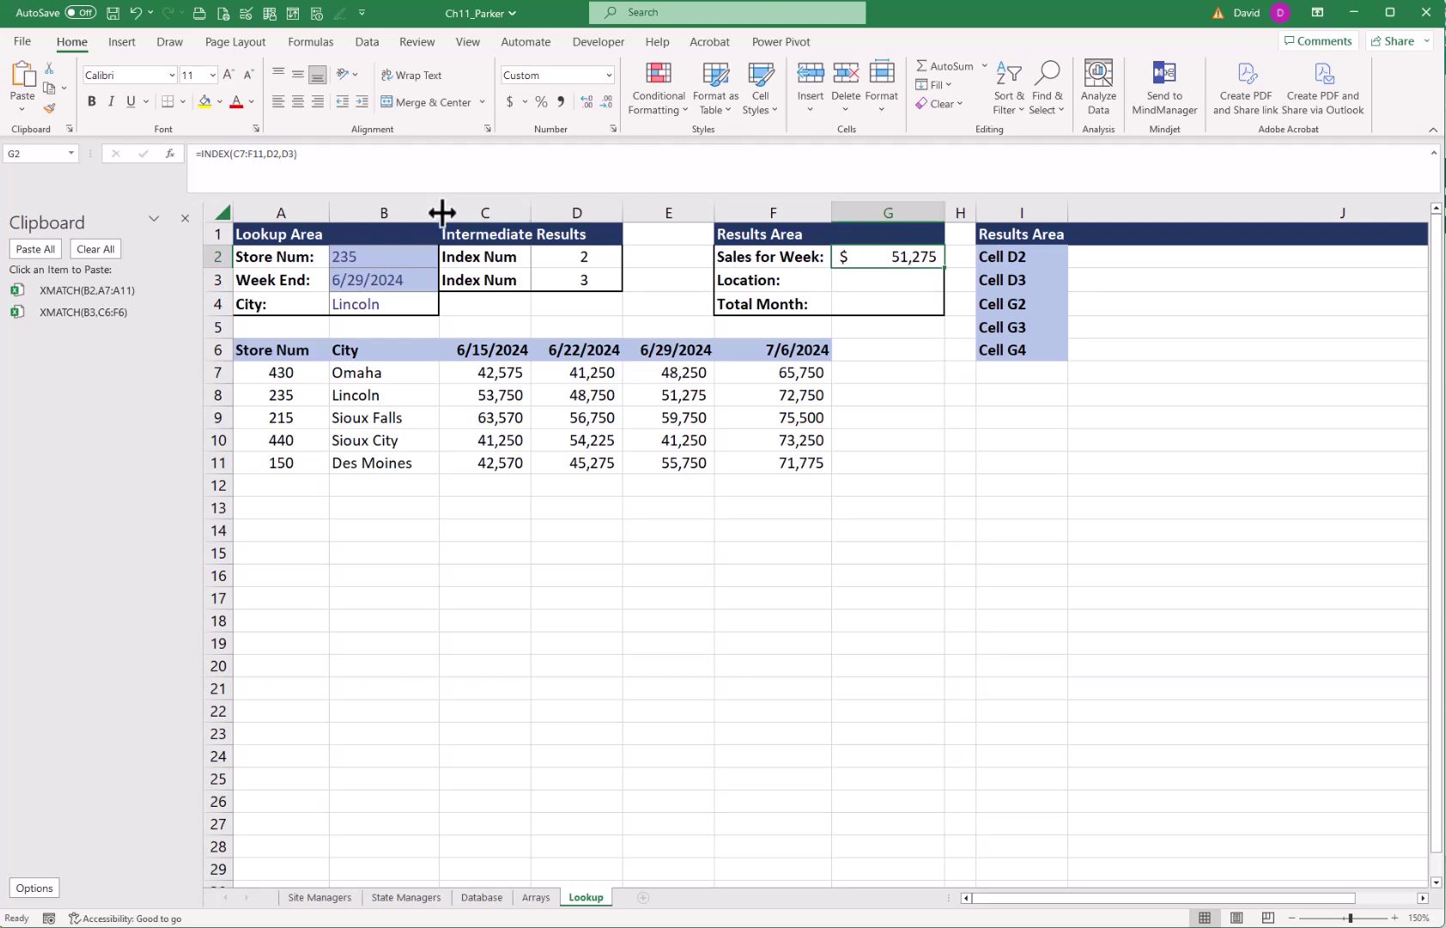
{"action": "double_click", "coordinate": [271, 154]}
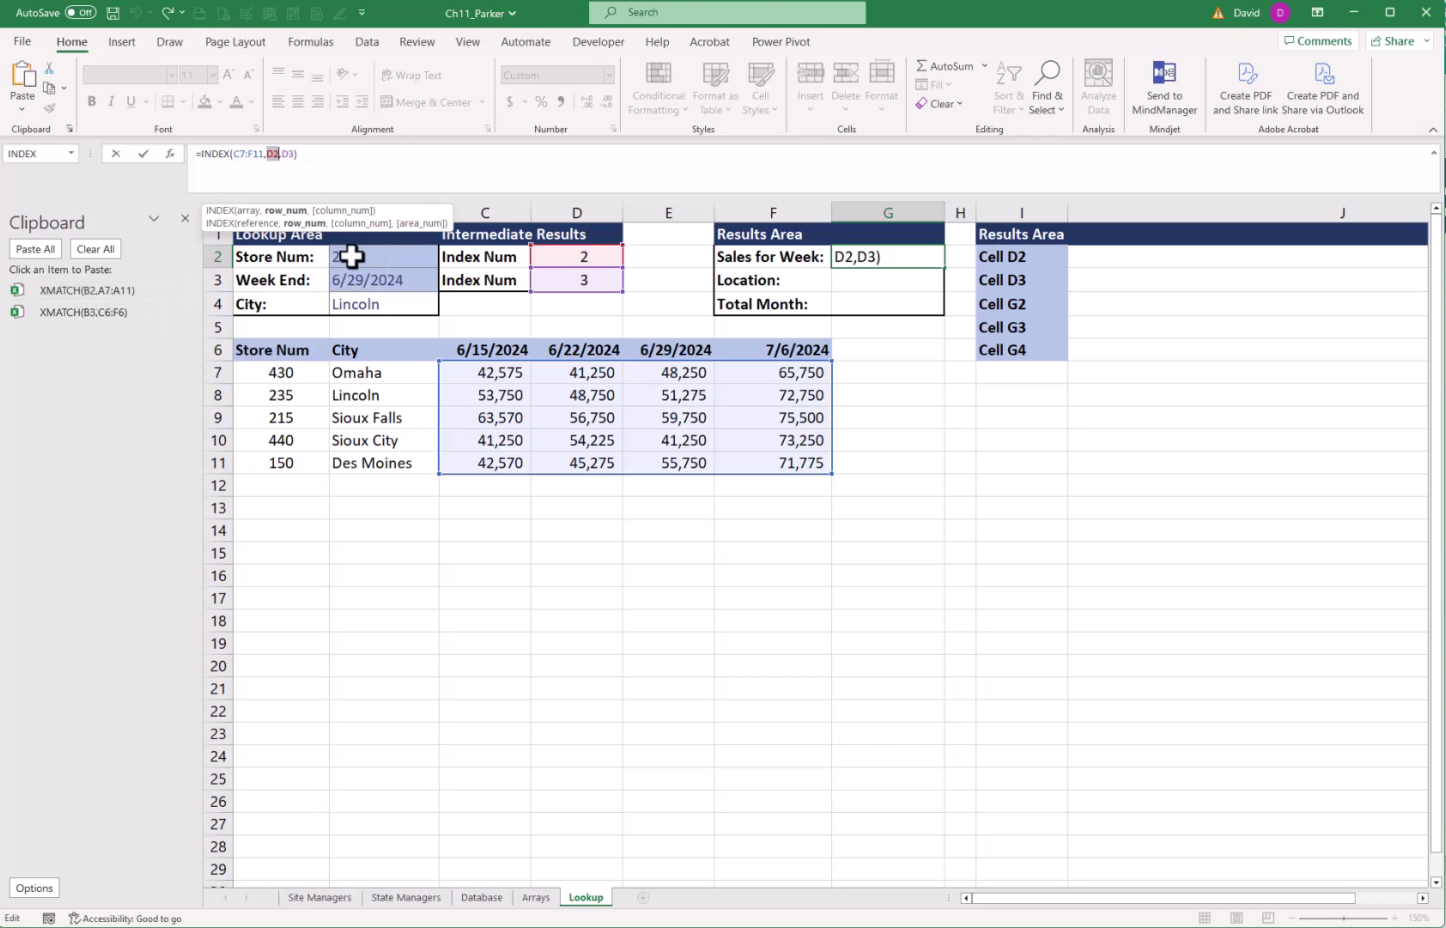
{"action": "left_click", "coordinate": [88, 286]}
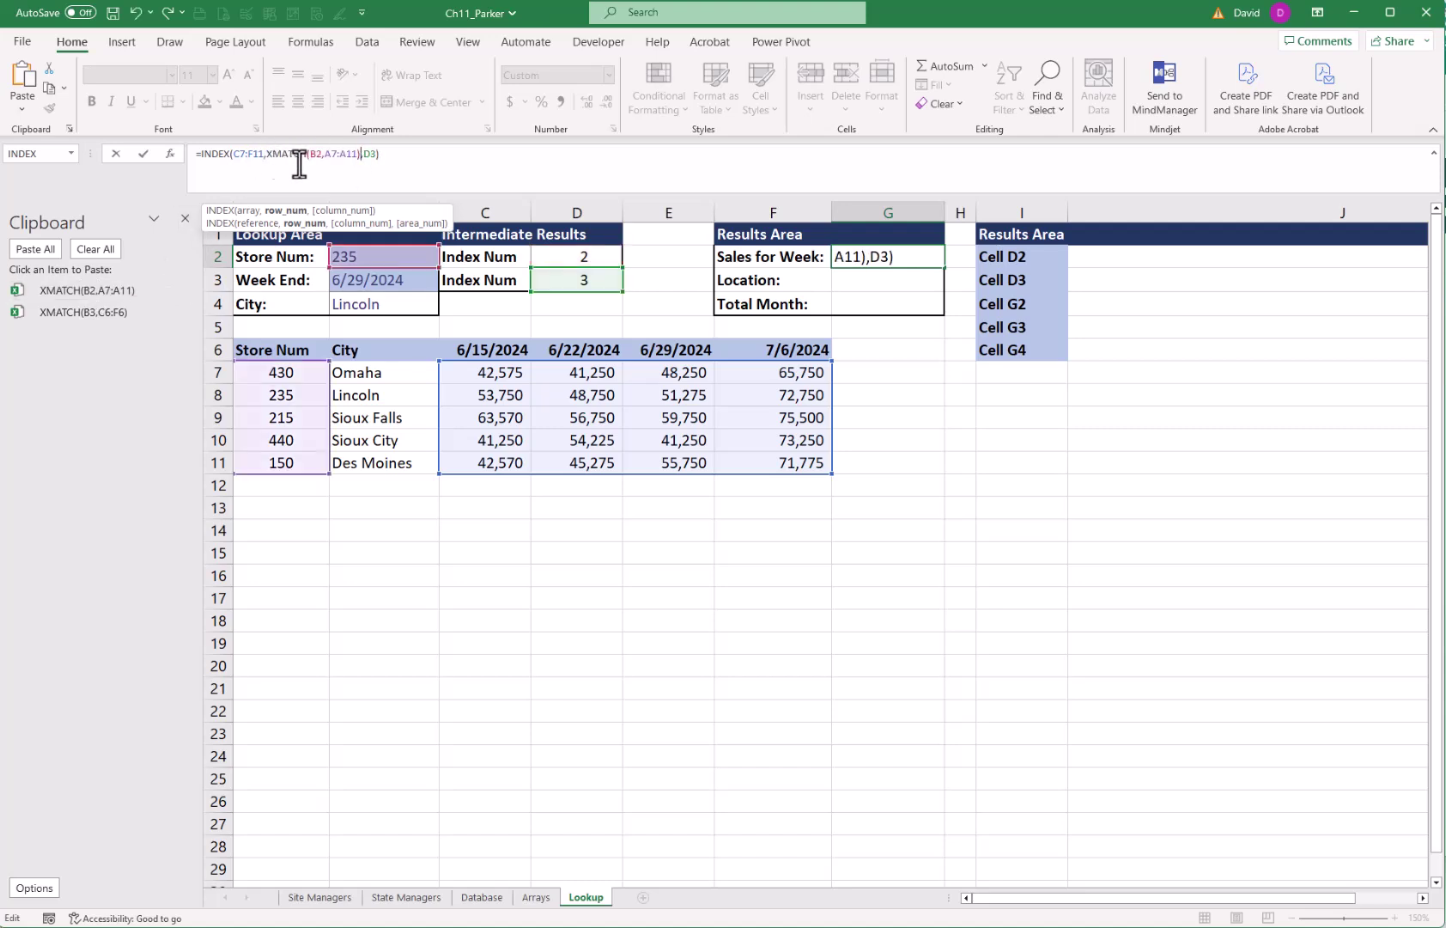
{"action": "double_click", "coordinate": [370, 153]}
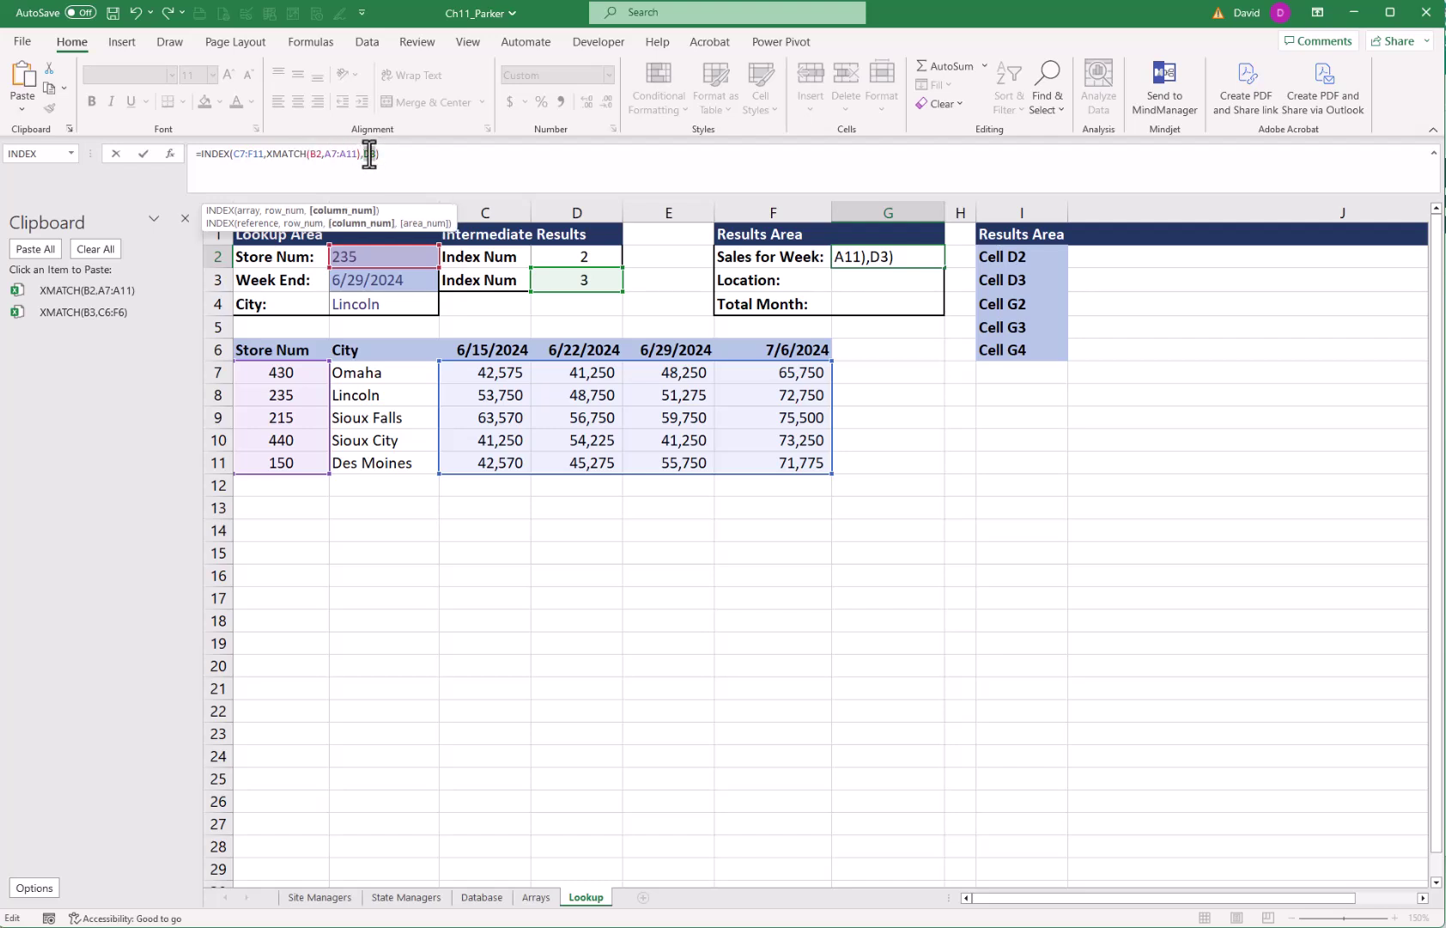
{"action": "left_click", "coordinate": [70, 309]}
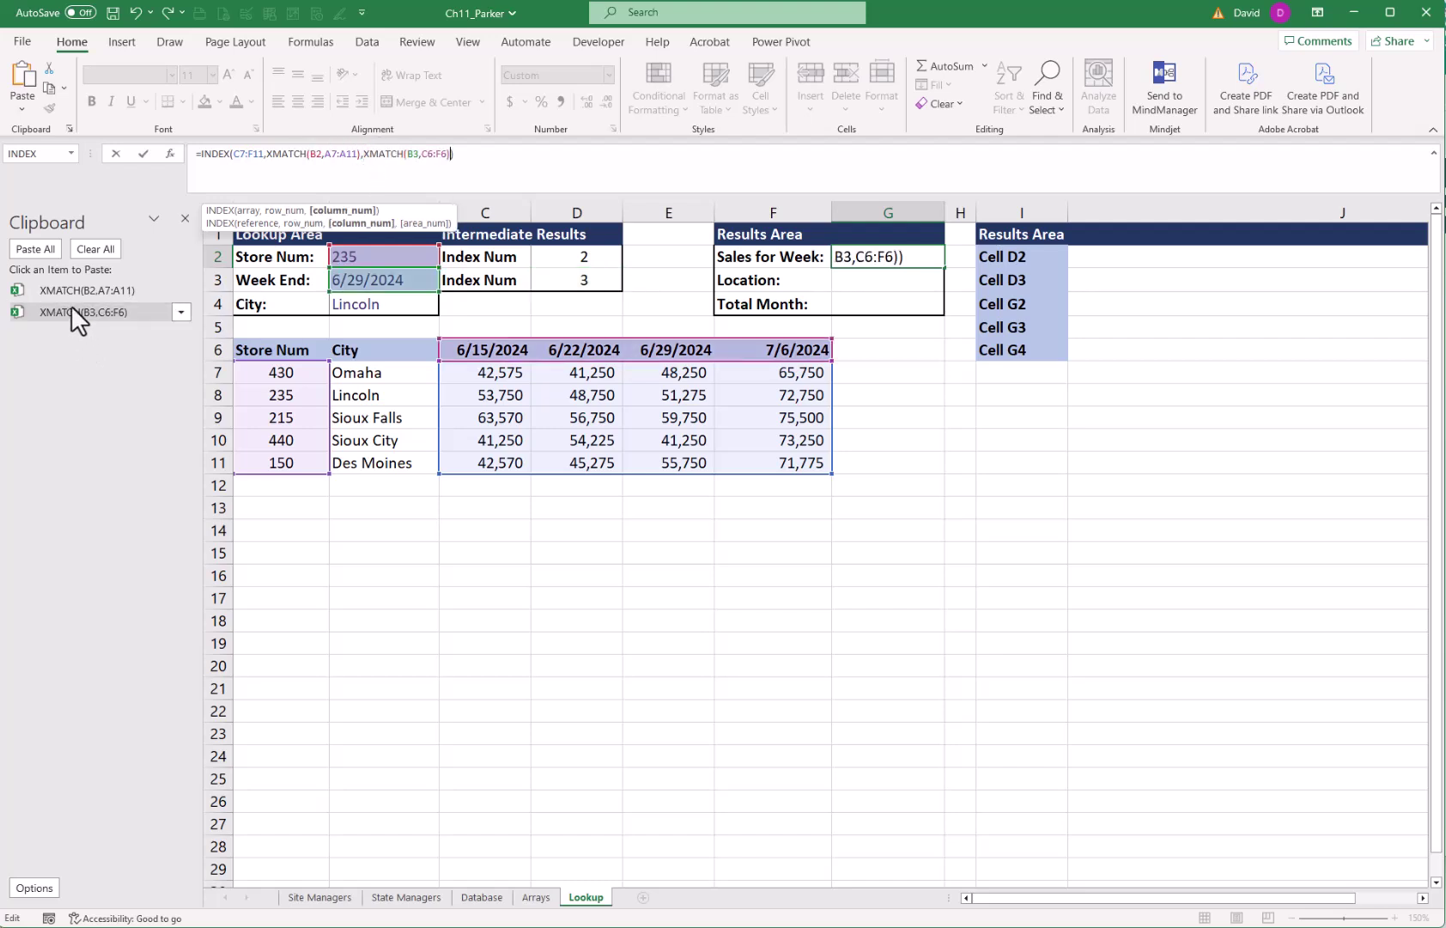
{"action": "left_click", "coordinate": [184, 216]}
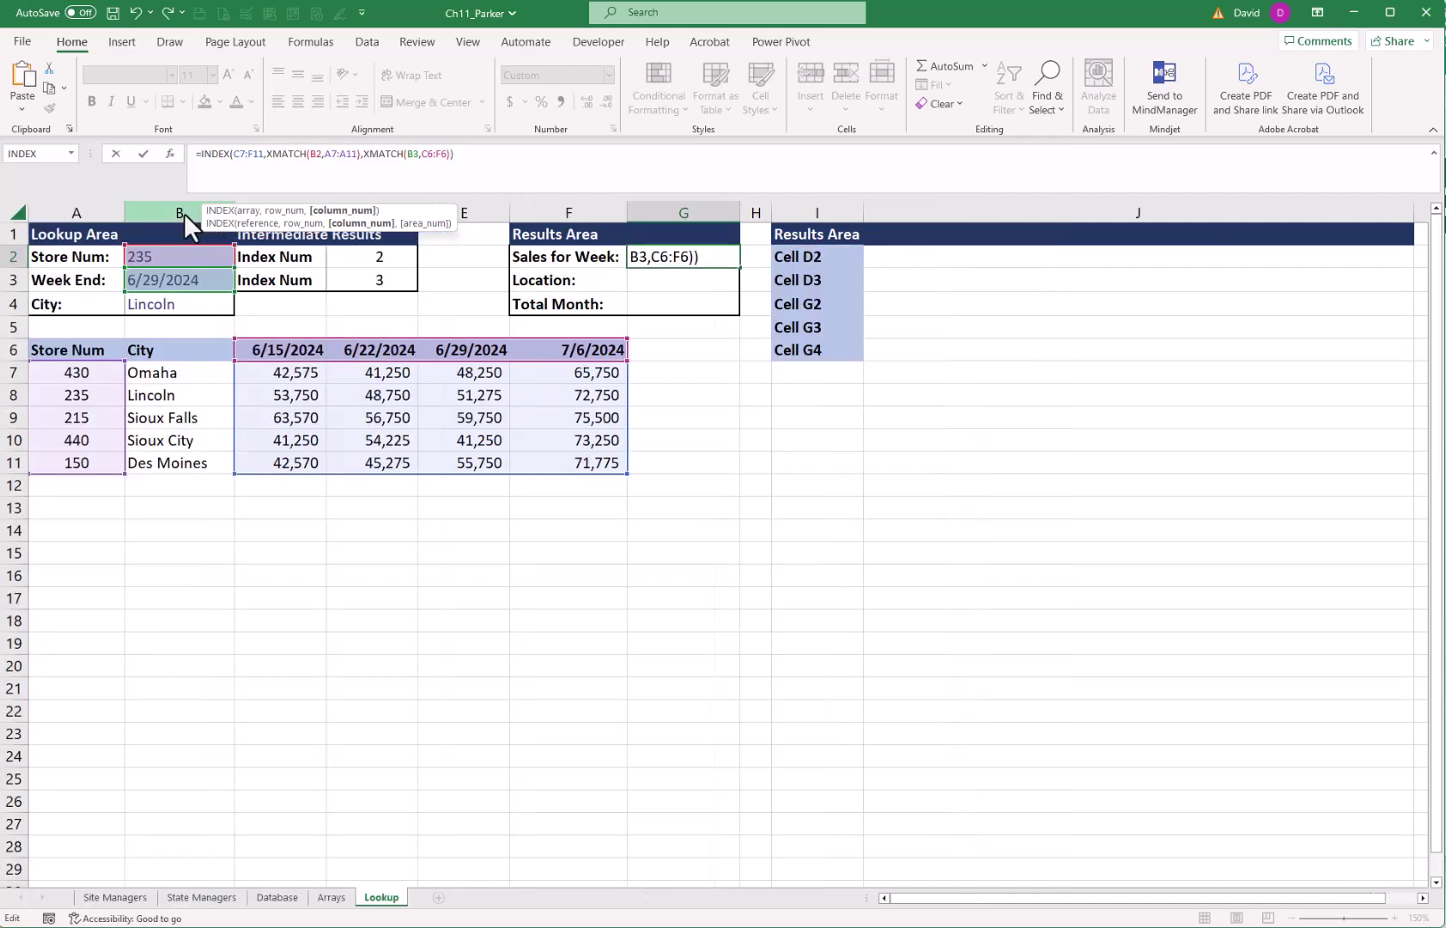
{"action": "key", "text": "Return"}
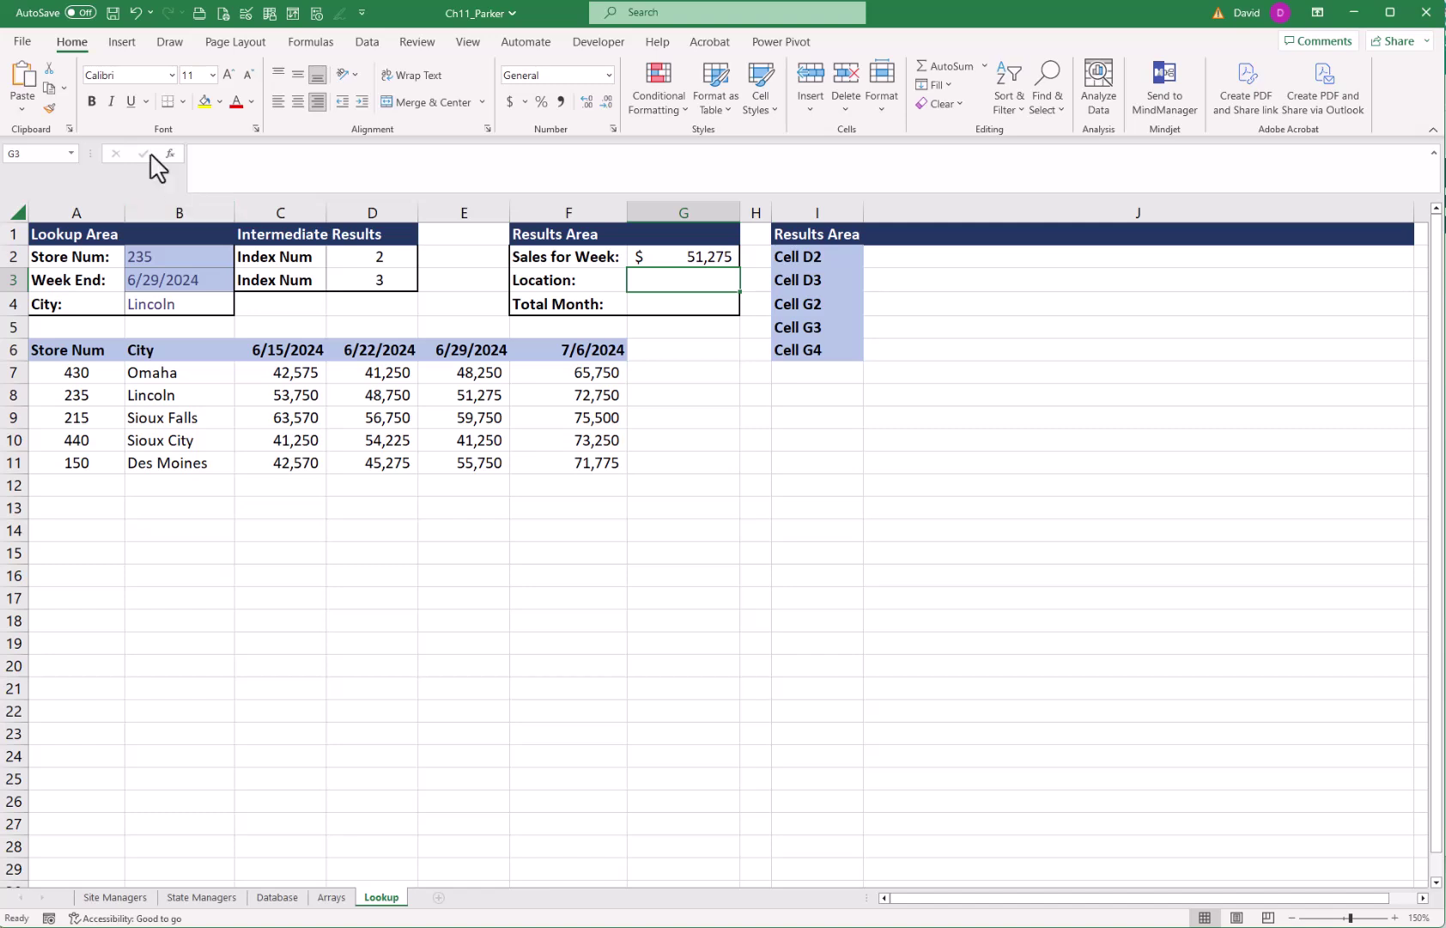
{"action": "left_click", "coordinate": [700, 252]}
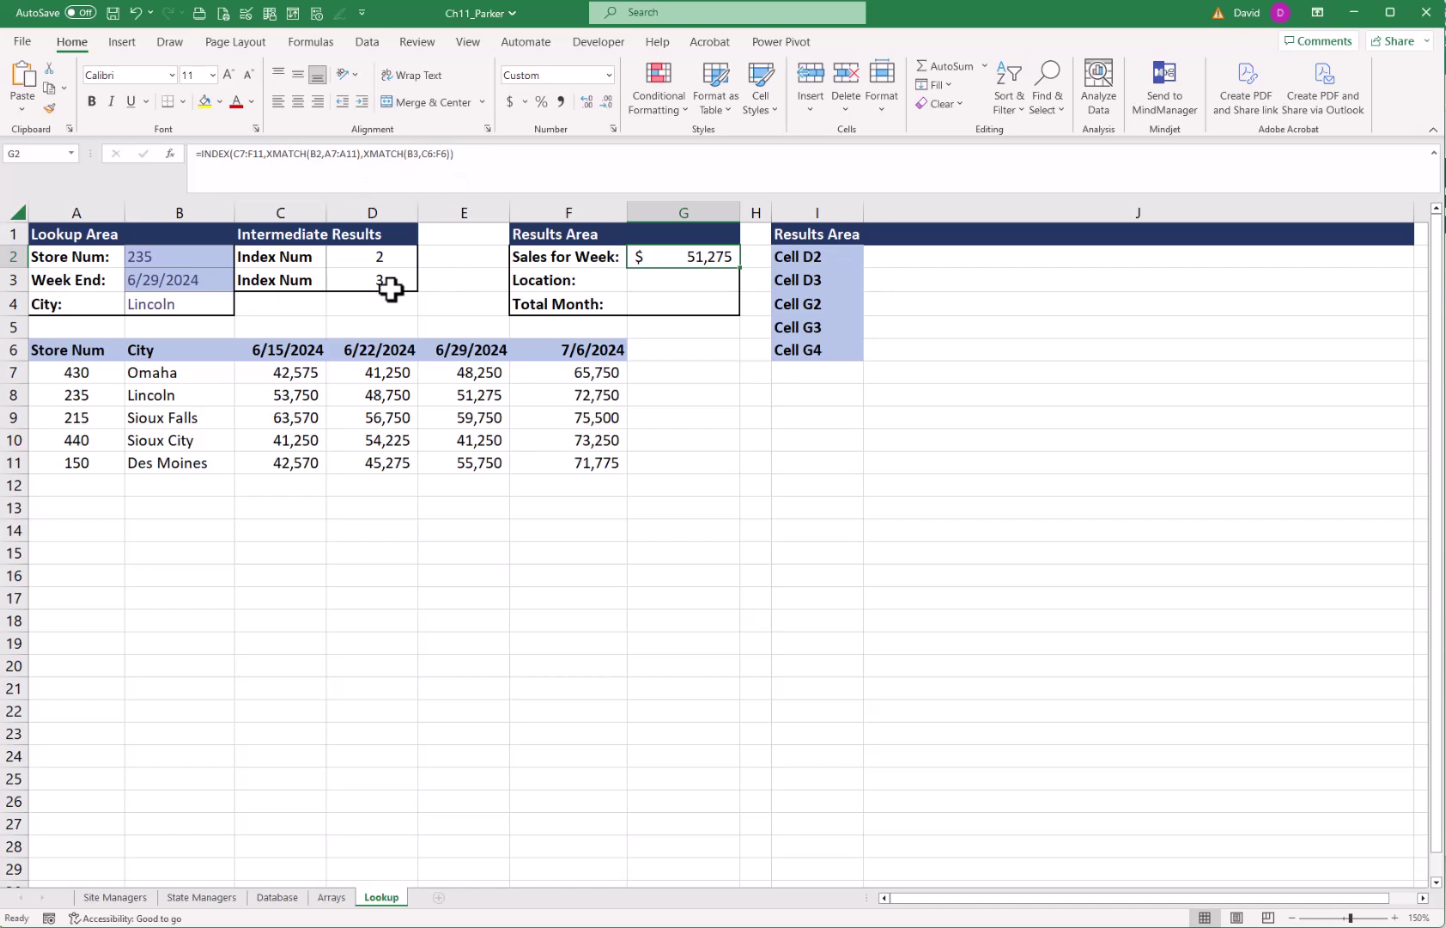
{"action": "left_click_drag", "start_coordinate": [387, 250], "coordinate": [387, 290]}
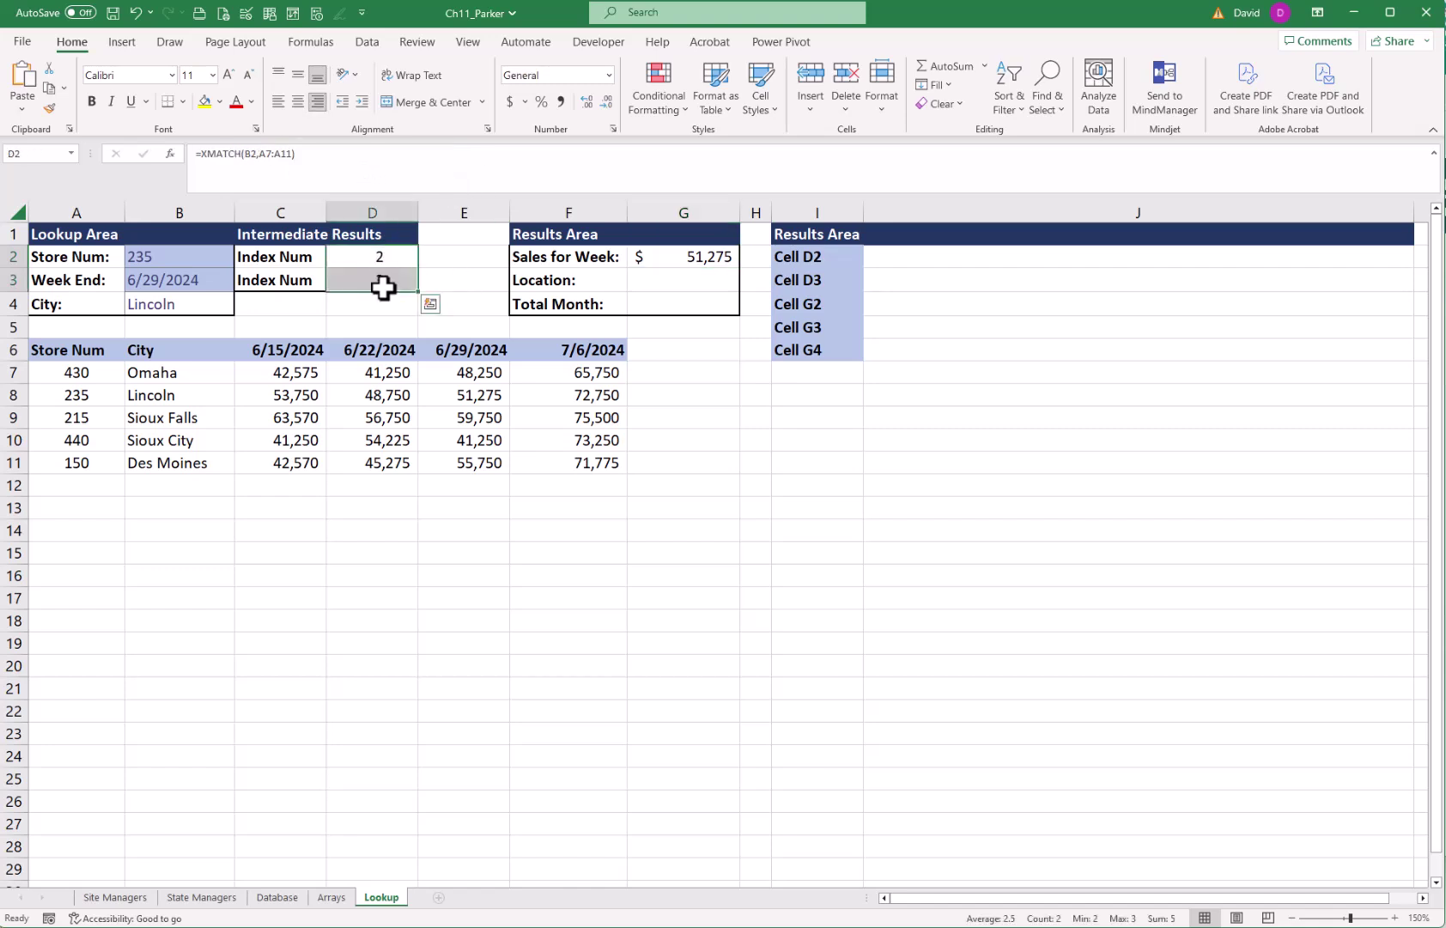
{"action": "key", "text": "Delete"}
{"action": "left_click", "coordinate": [446, 303]}
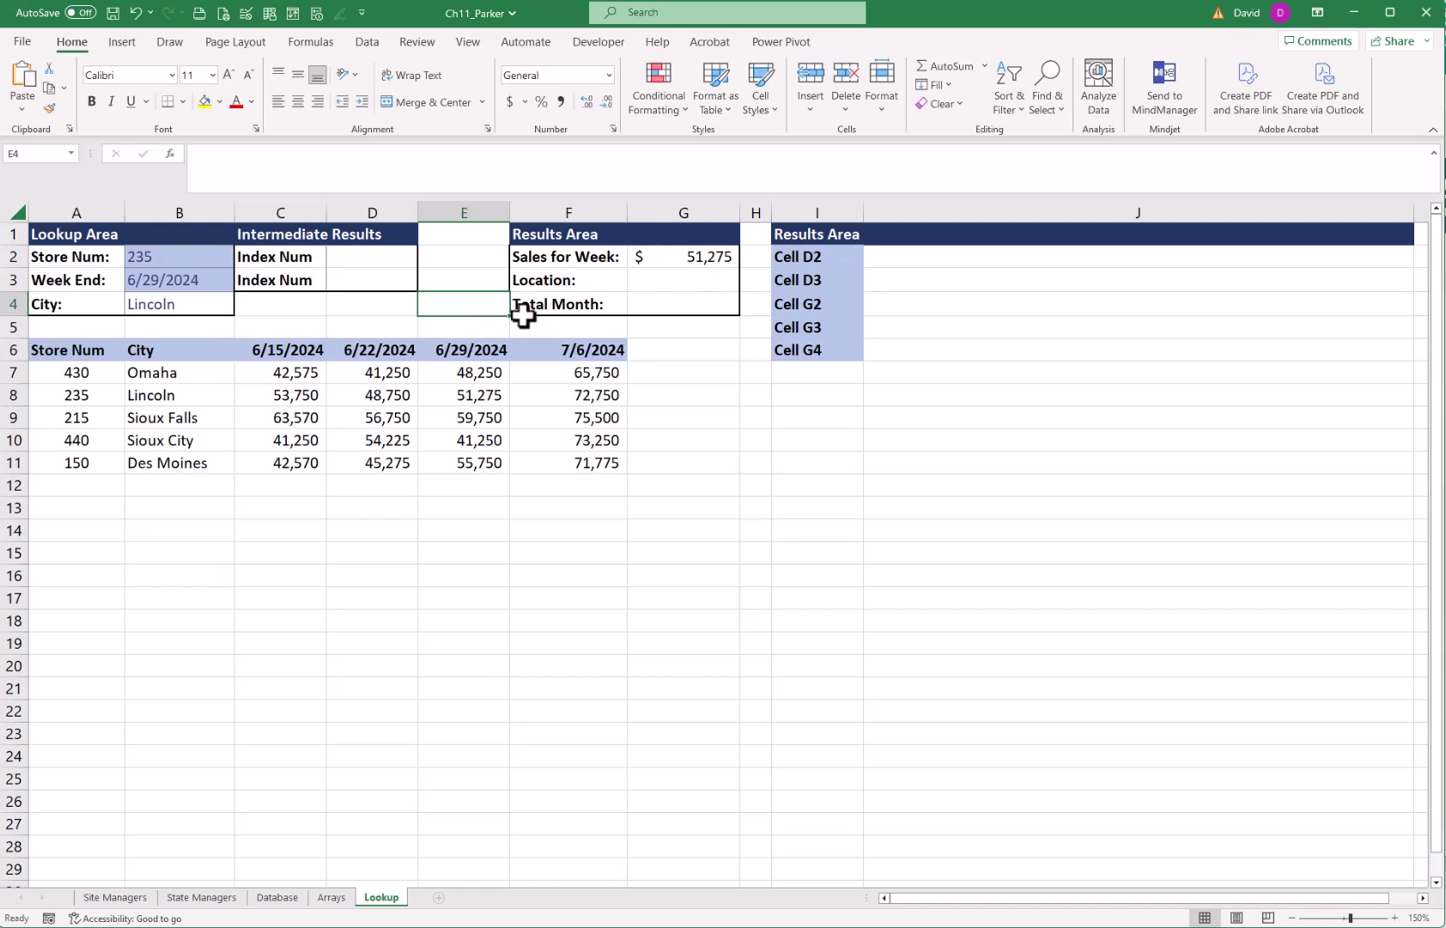
{"action": "key", "text": "ctrl+z"}
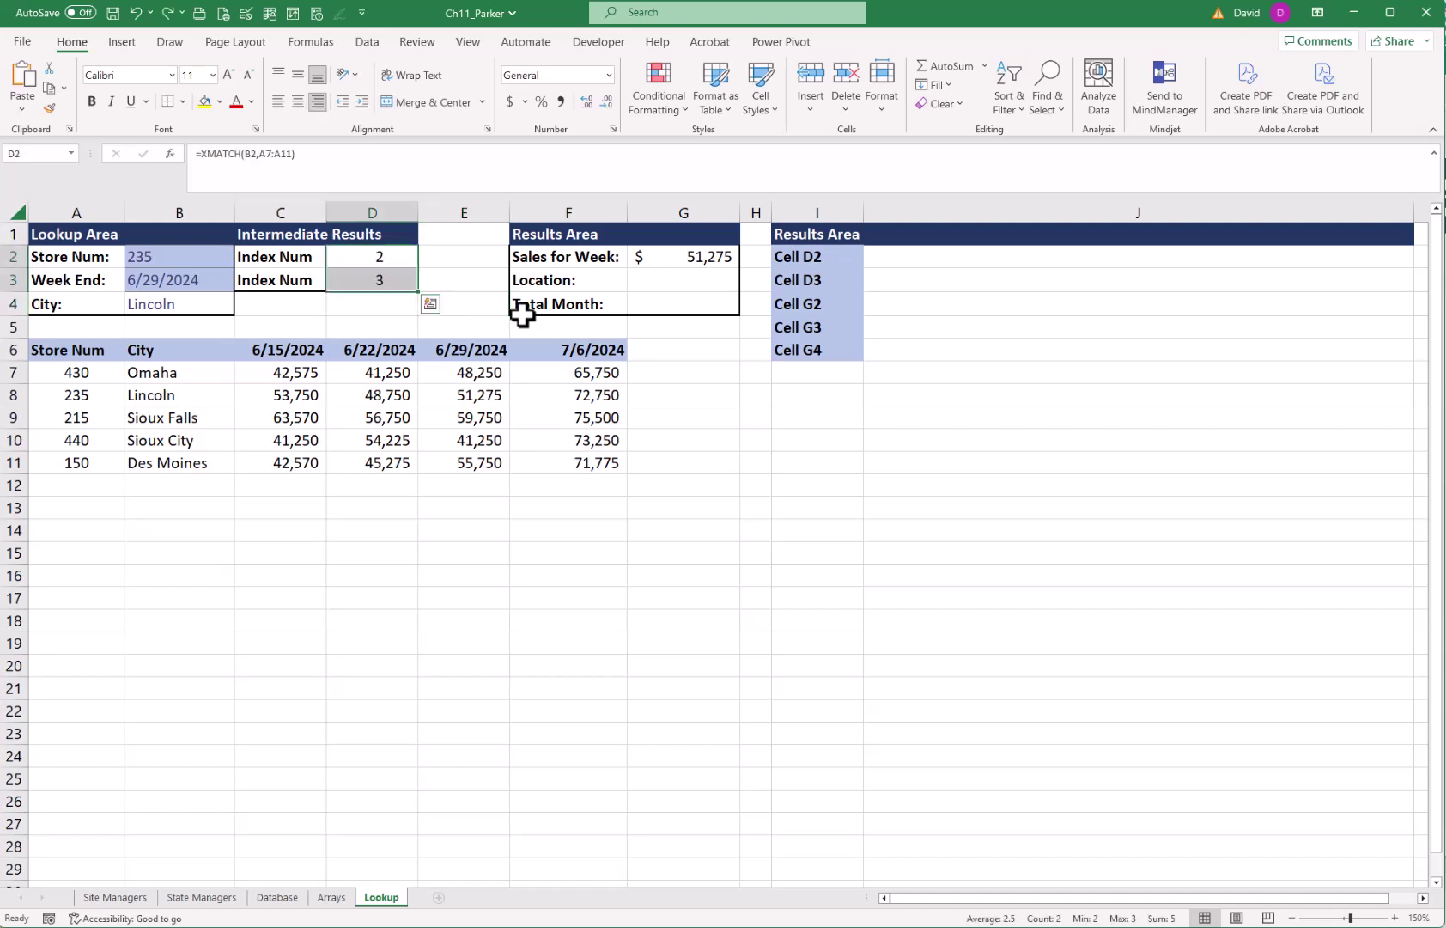
{"action": "left_click", "coordinate": [659, 275]}
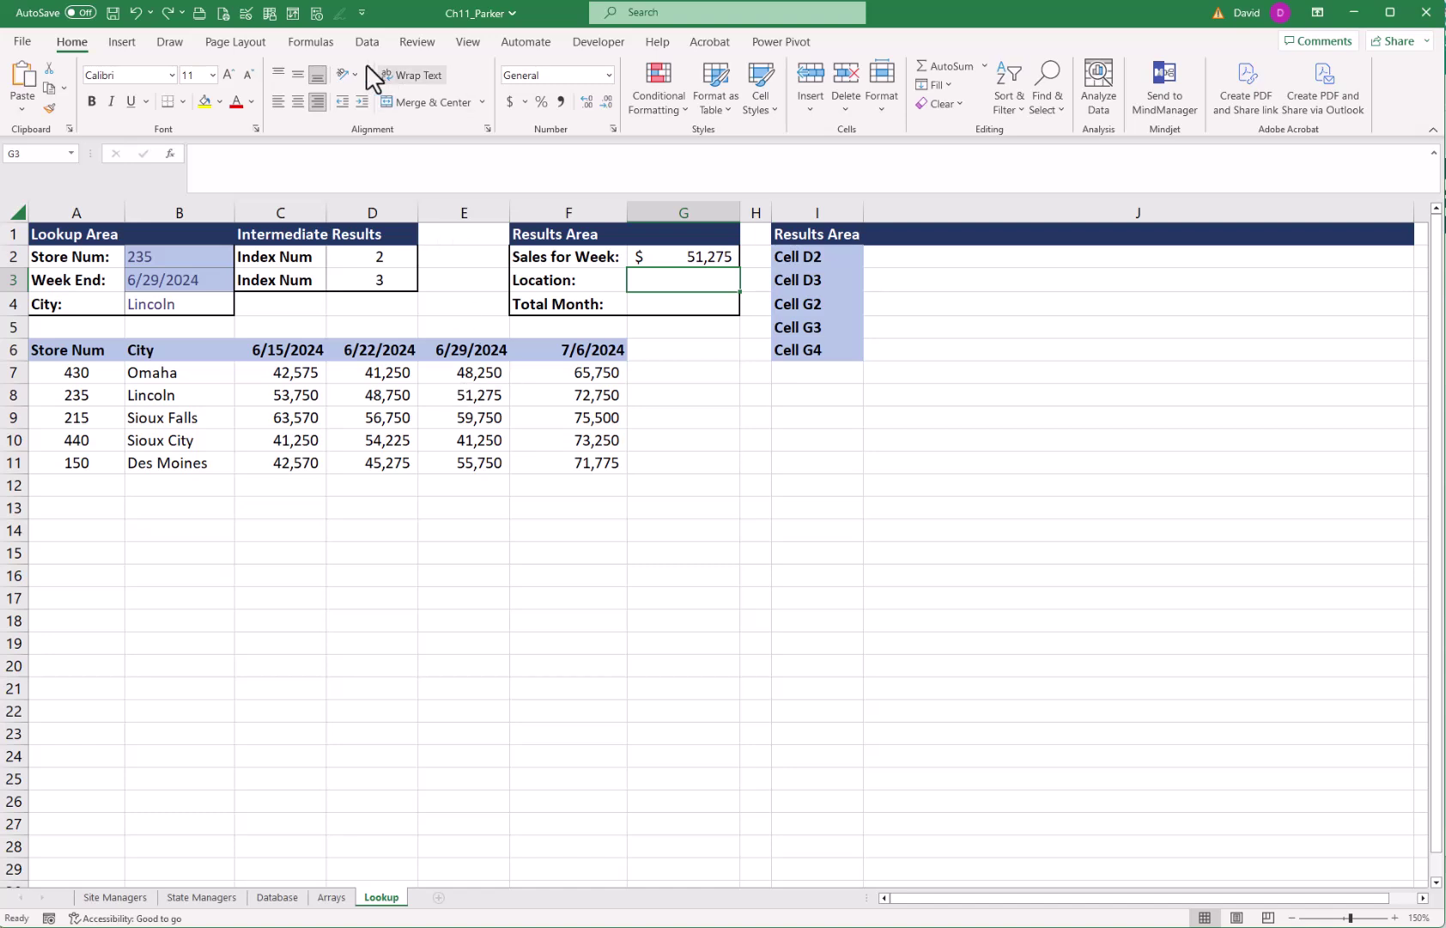
- Begin G3's ADDRESS function with Row_num D2+row(A6) and Column_num D3+column(B6), previewing $E$8
{"action": "left_click", "coordinate": [313, 41]}
{"action": "left_click", "coordinate": [331, 89]}
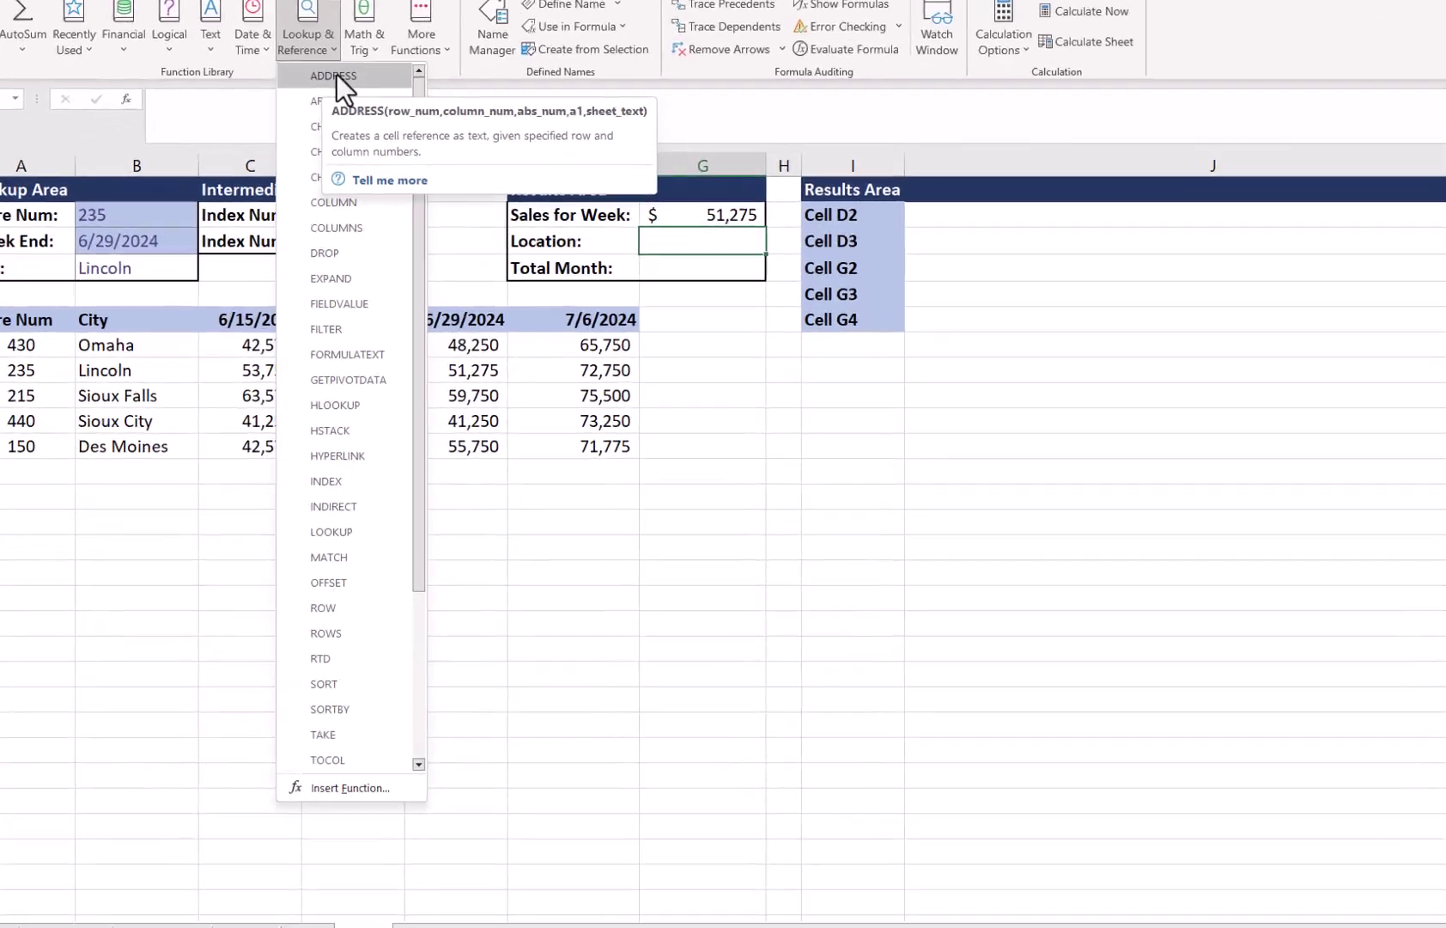
{"action": "left_click", "coordinate": [356, 132]}
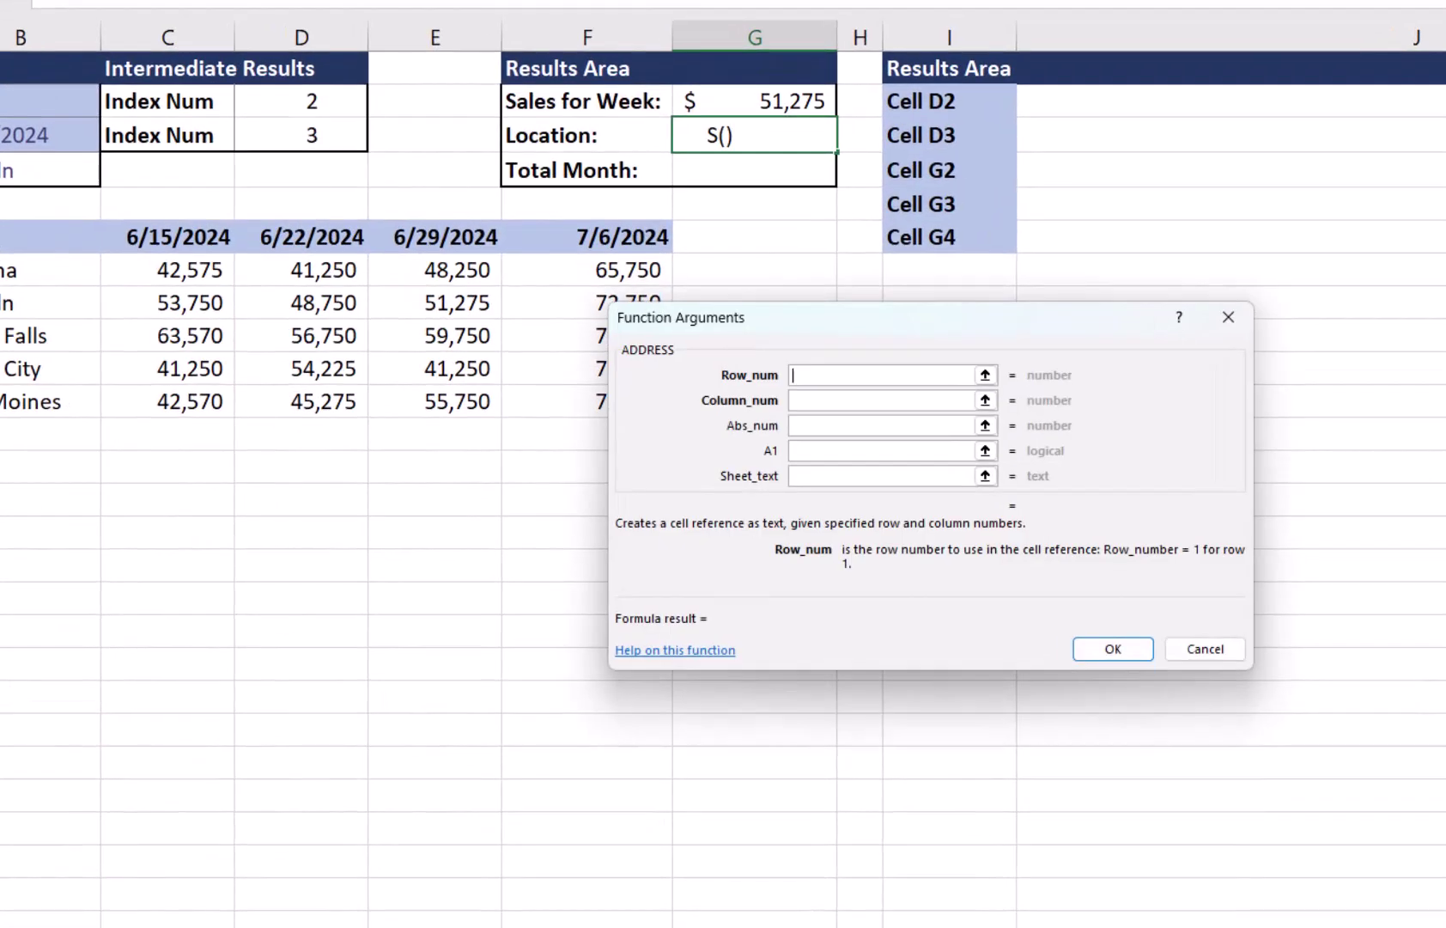
{"action": "left_click", "coordinate": [302, 101]}
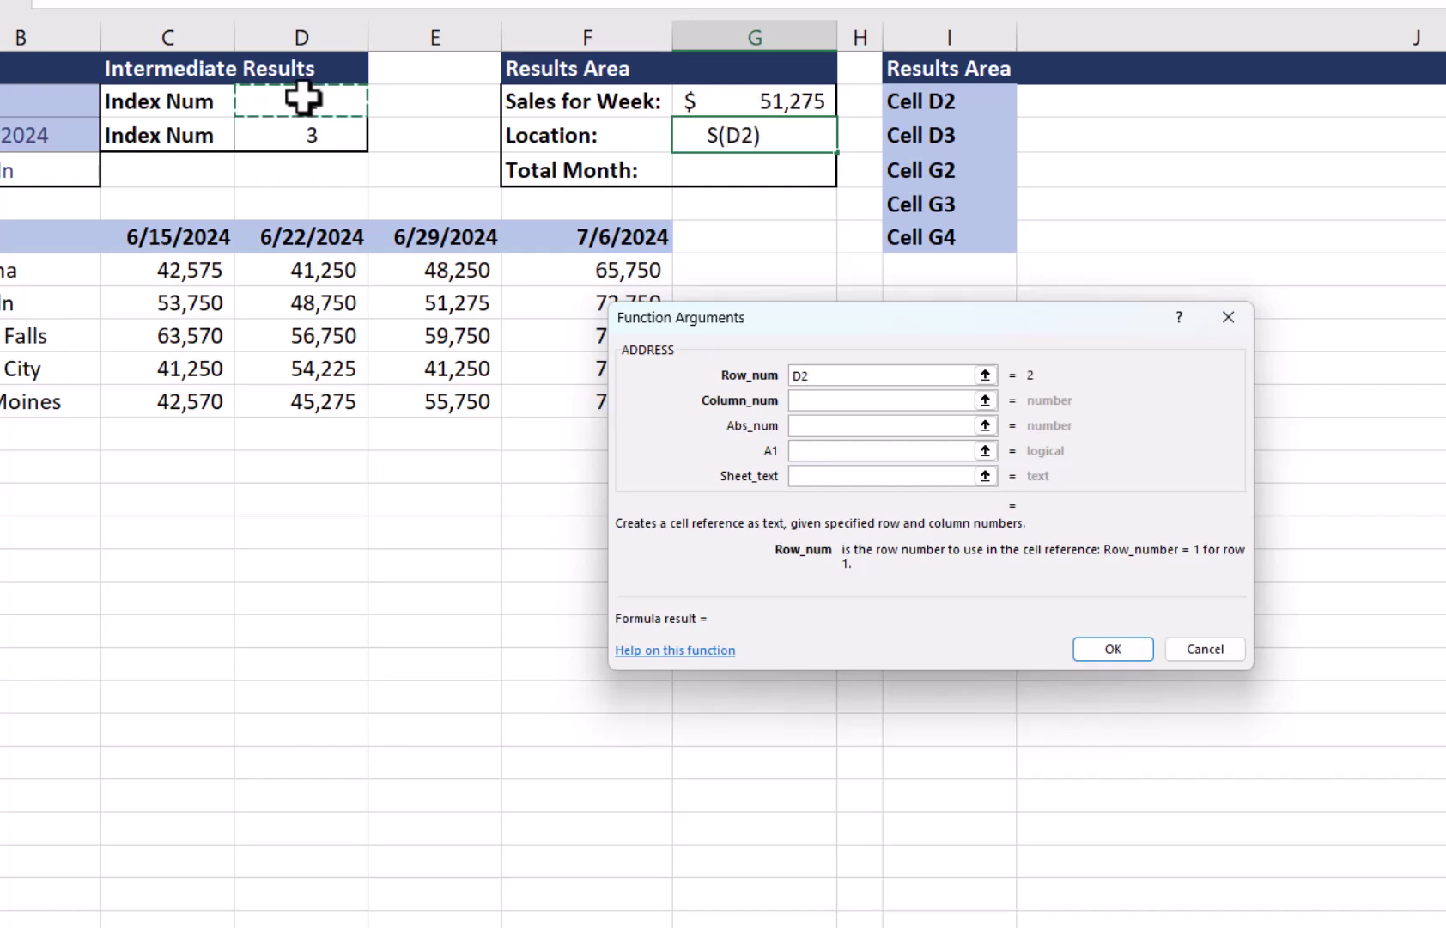
{"action": "type", "text": "+row"}
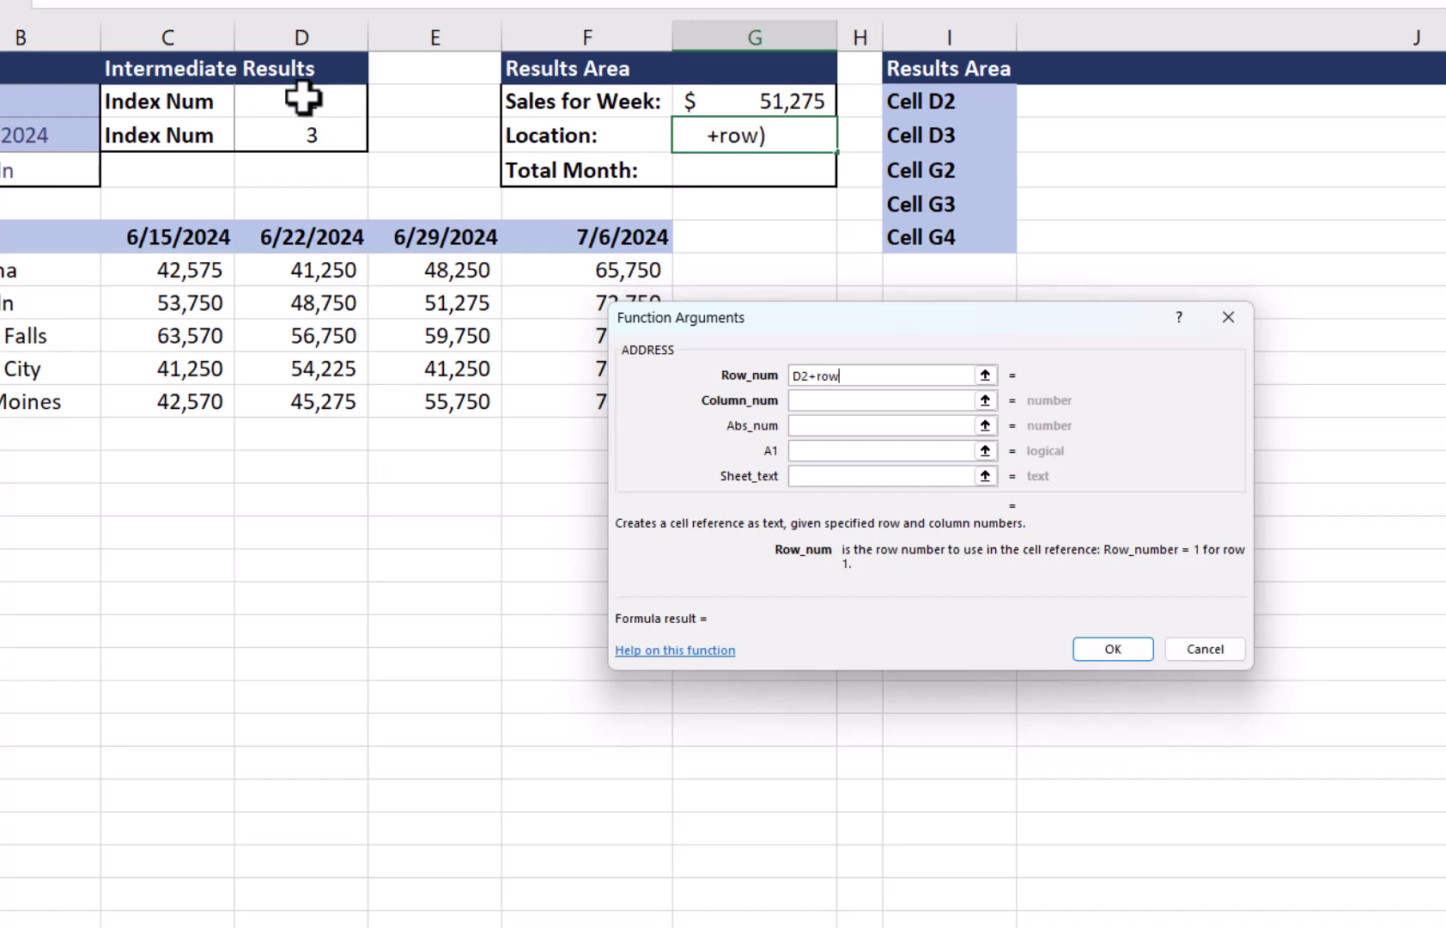
{"action": "type", "text": "("}
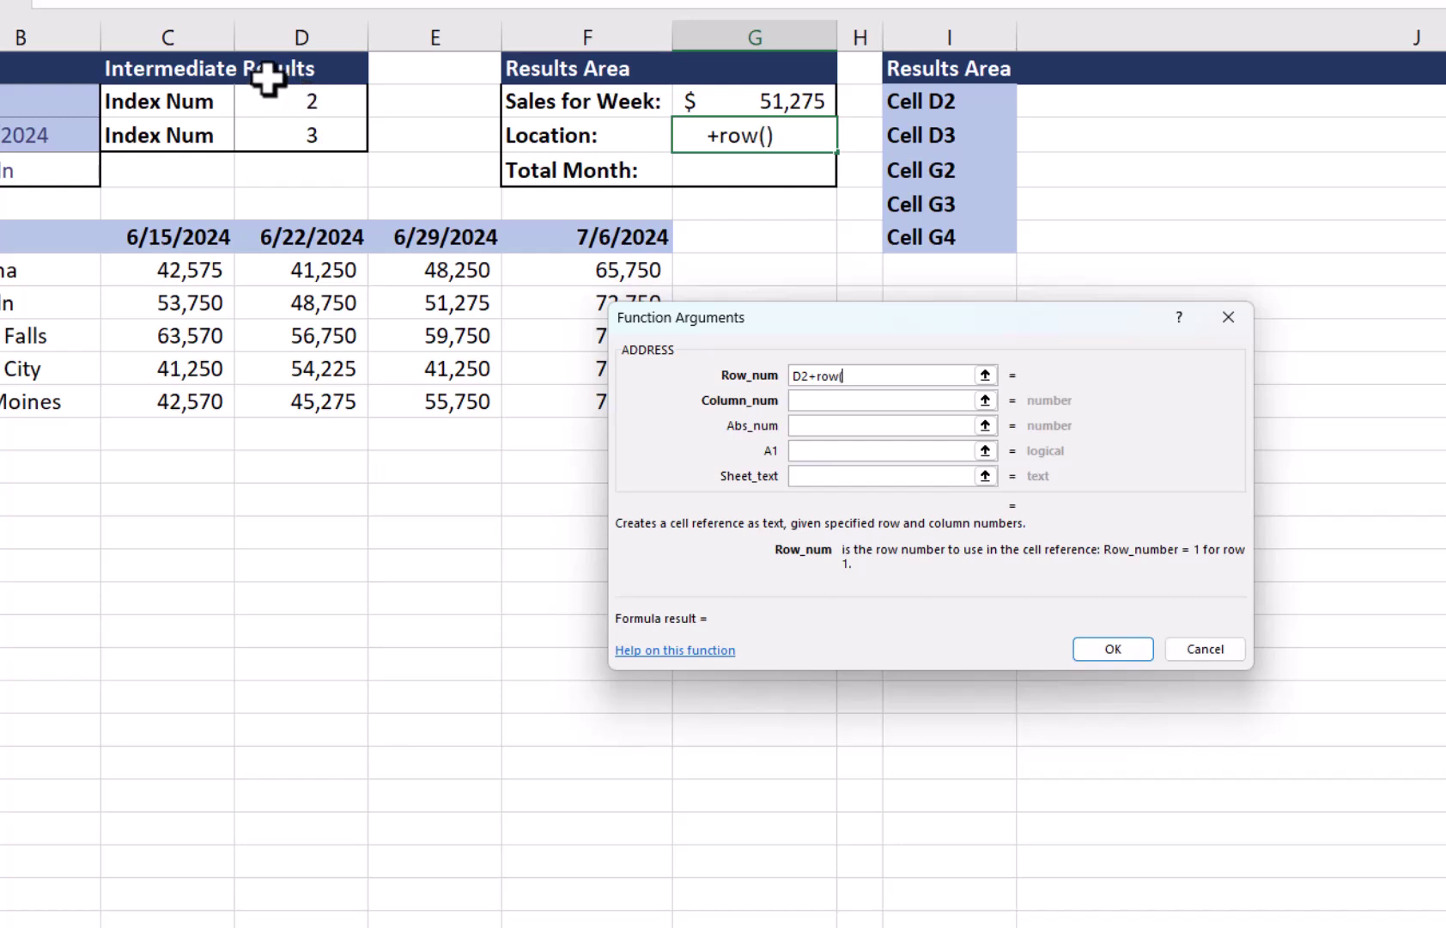
{"action": "type", "text": "A6)"}
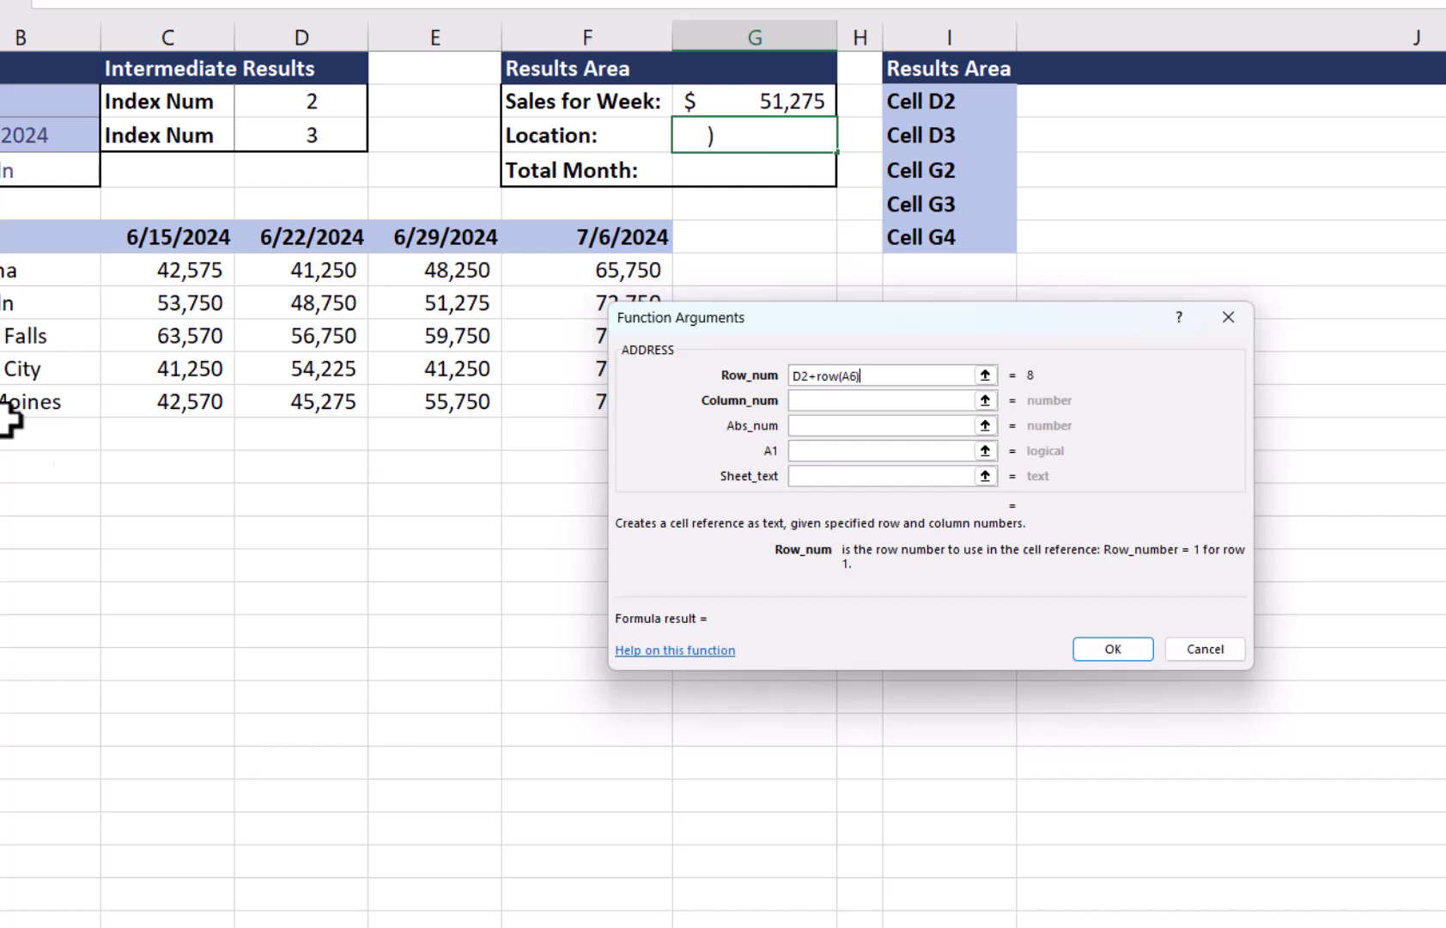
{"action": "left_click", "coordinate": [797, 400]}
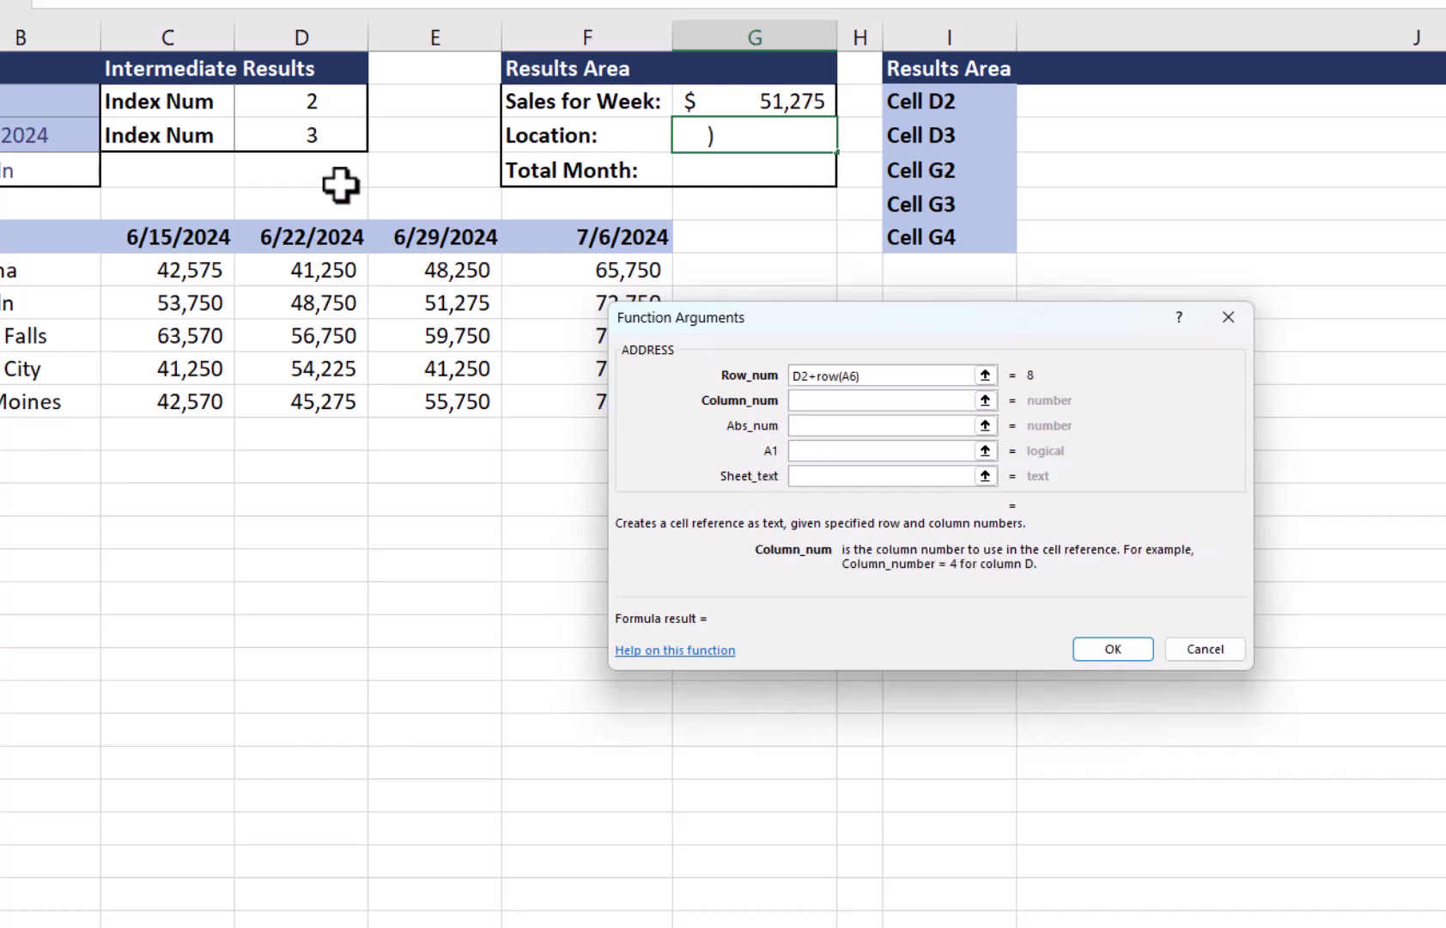
{"action": "left_click", "coordinate": [305, 135]}
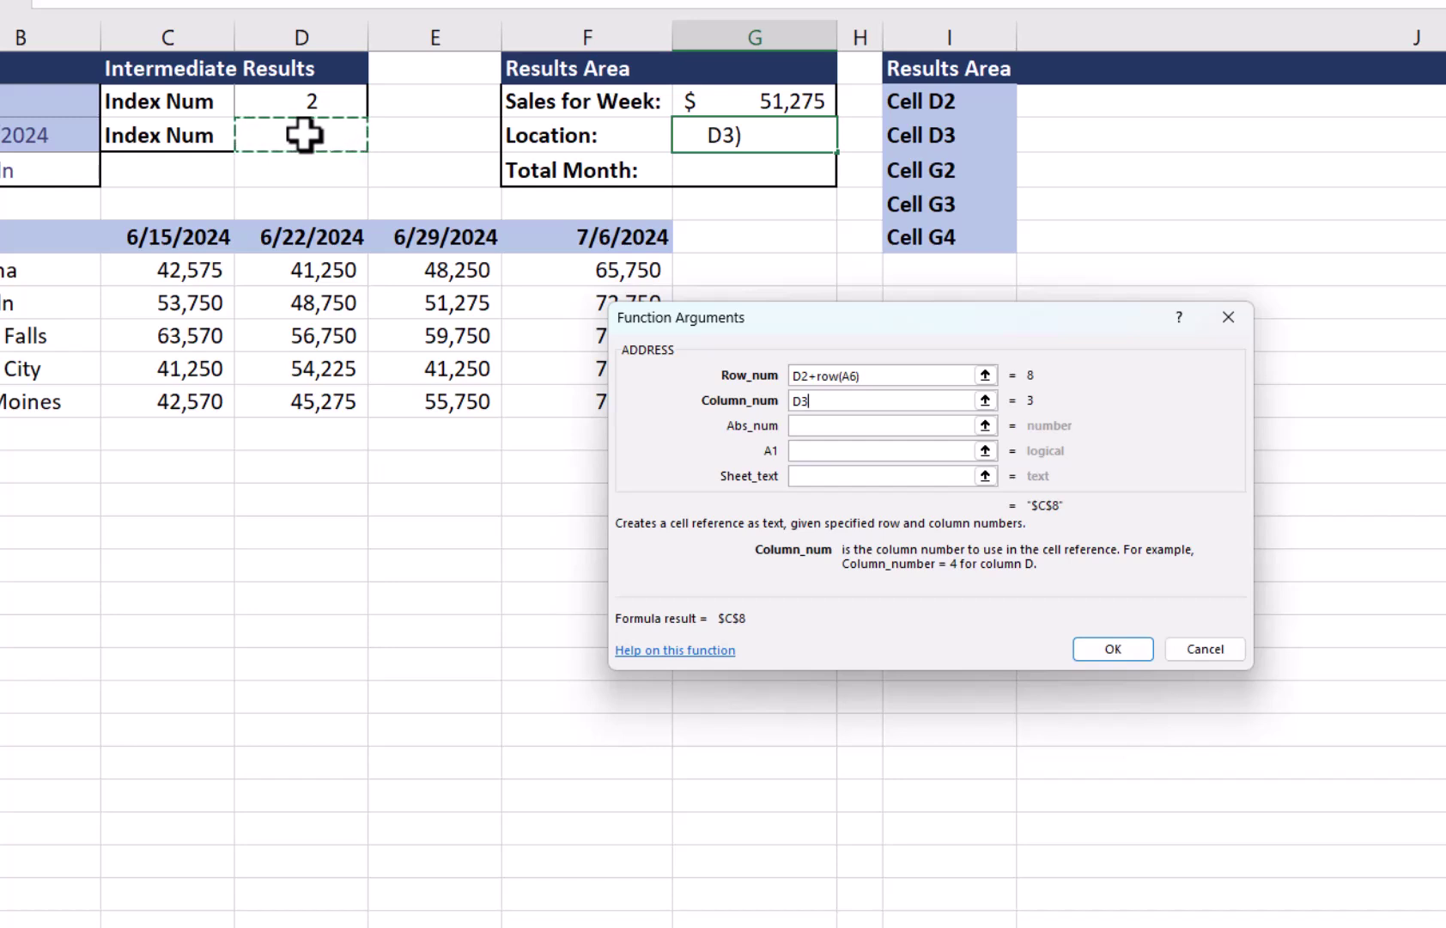
{"action": "type", "text": "+column("}
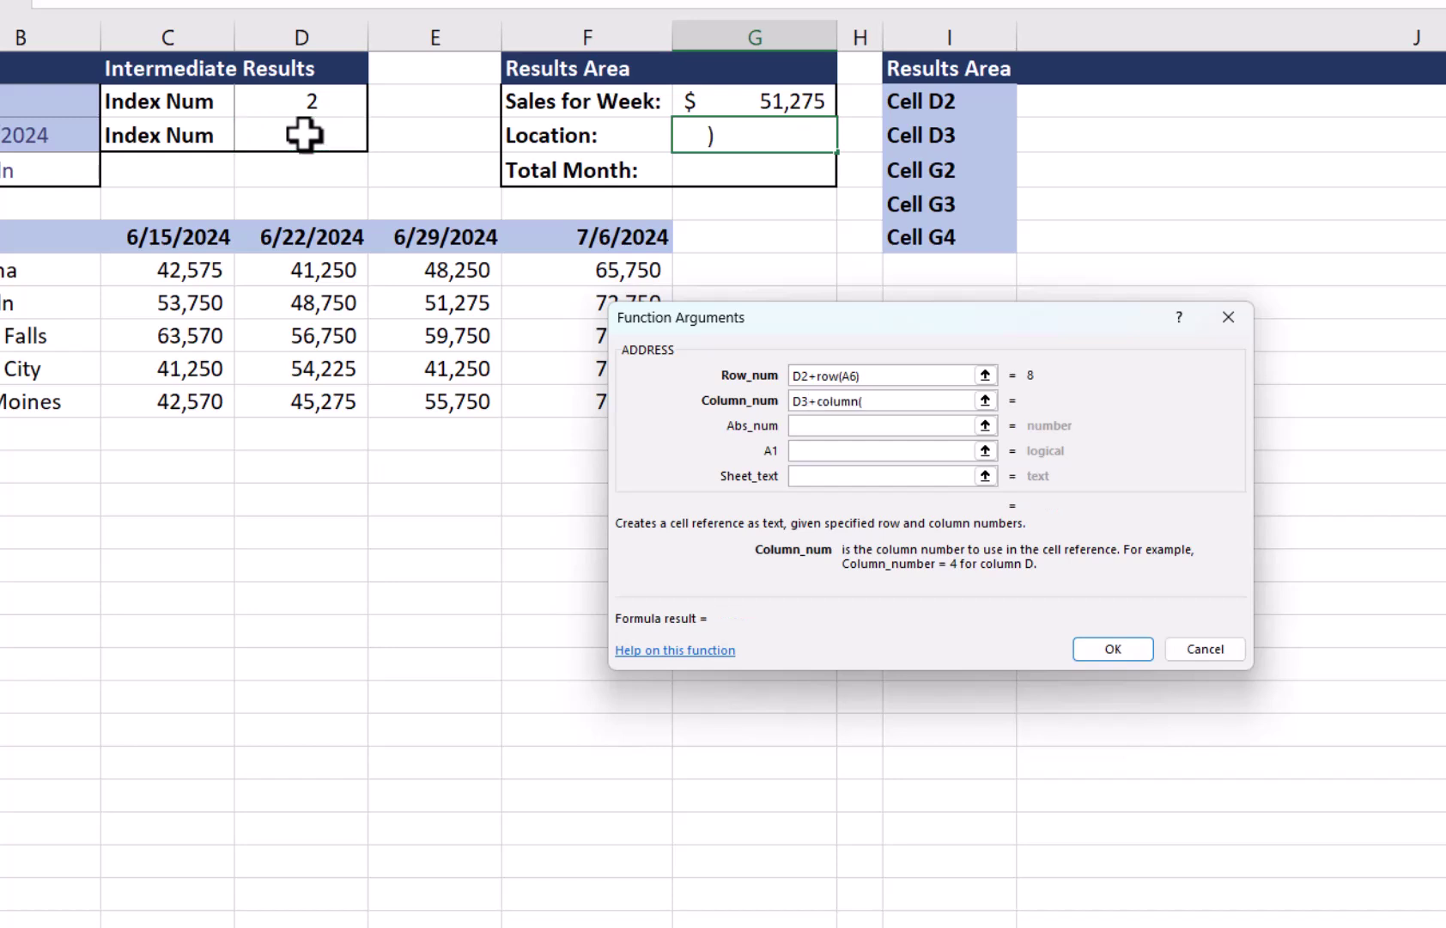
{"action": "left_click", "coordinate": [27, 235]}
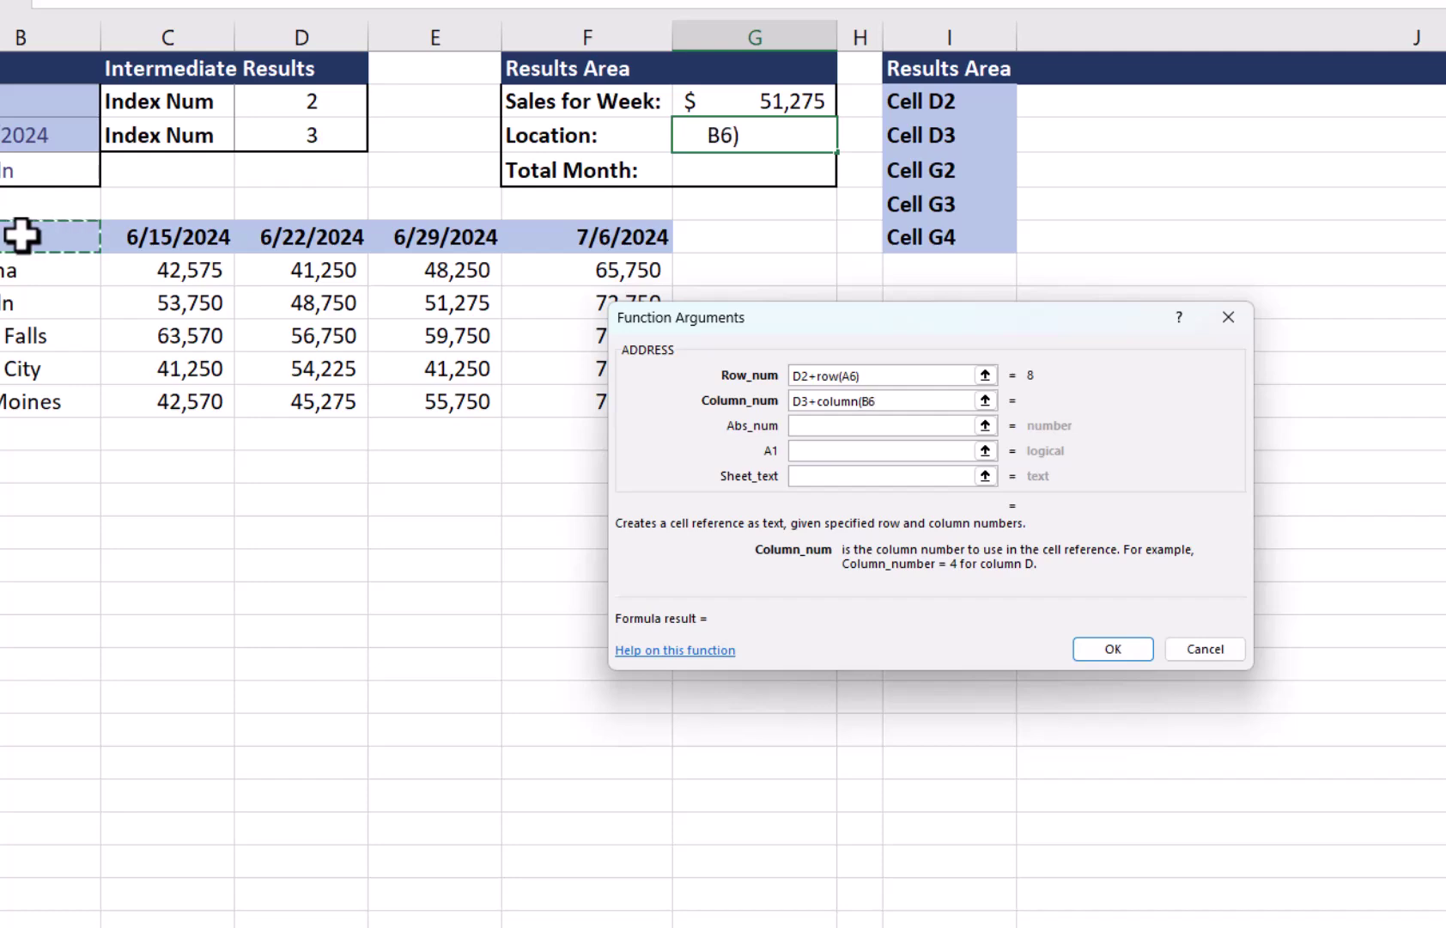
{"action": "type", "text": ")"}
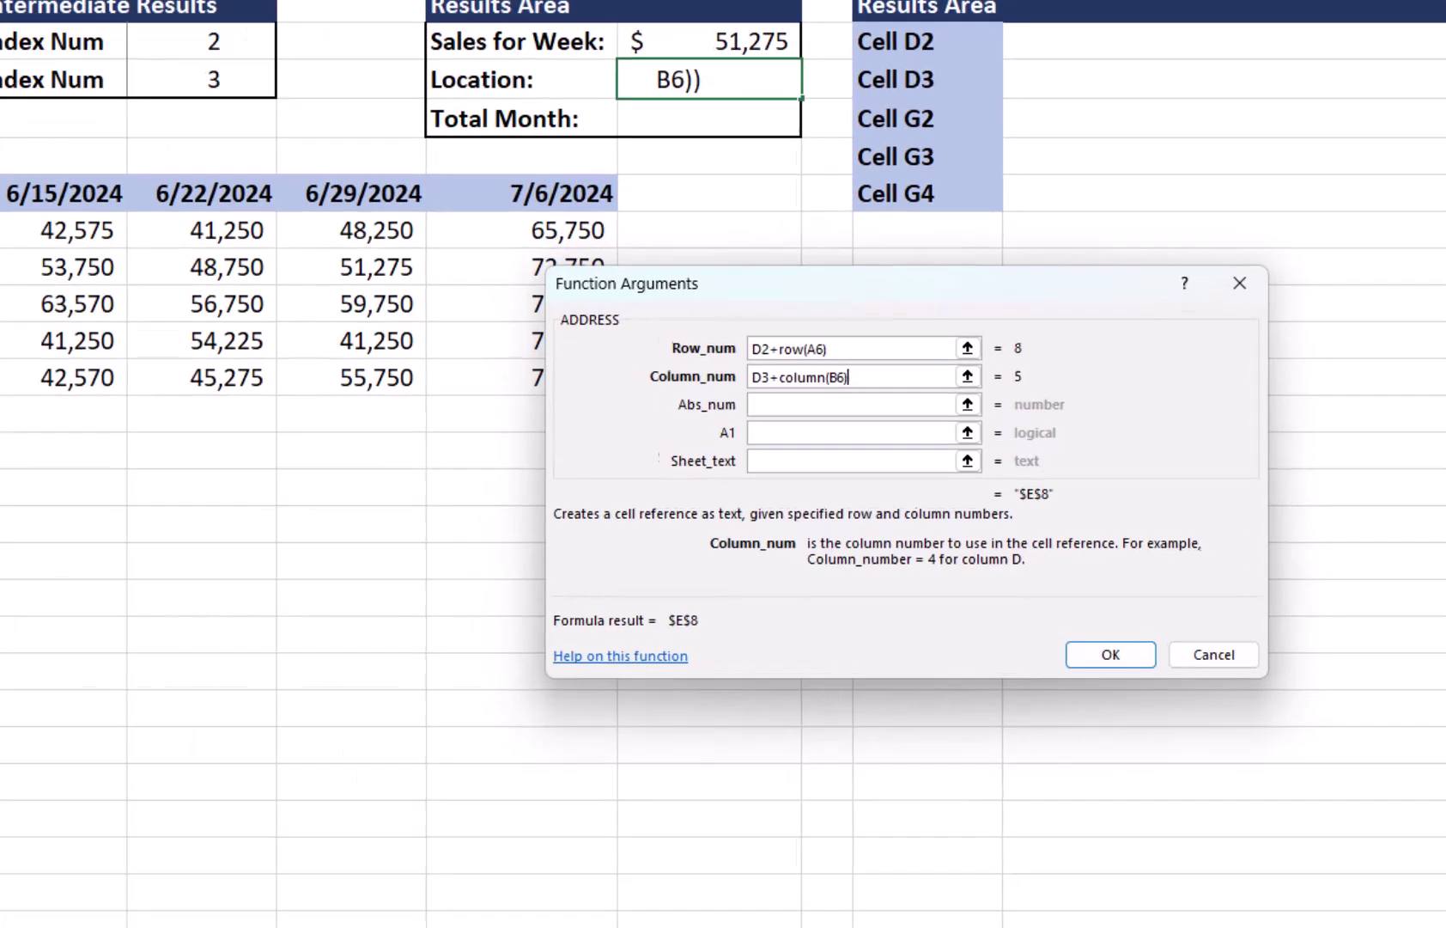
- Try Abs_num values 1, 2 and 3, then settle on 4 so G3 returns E8
{"action": "left_click", "coordinate": [850, 403]}
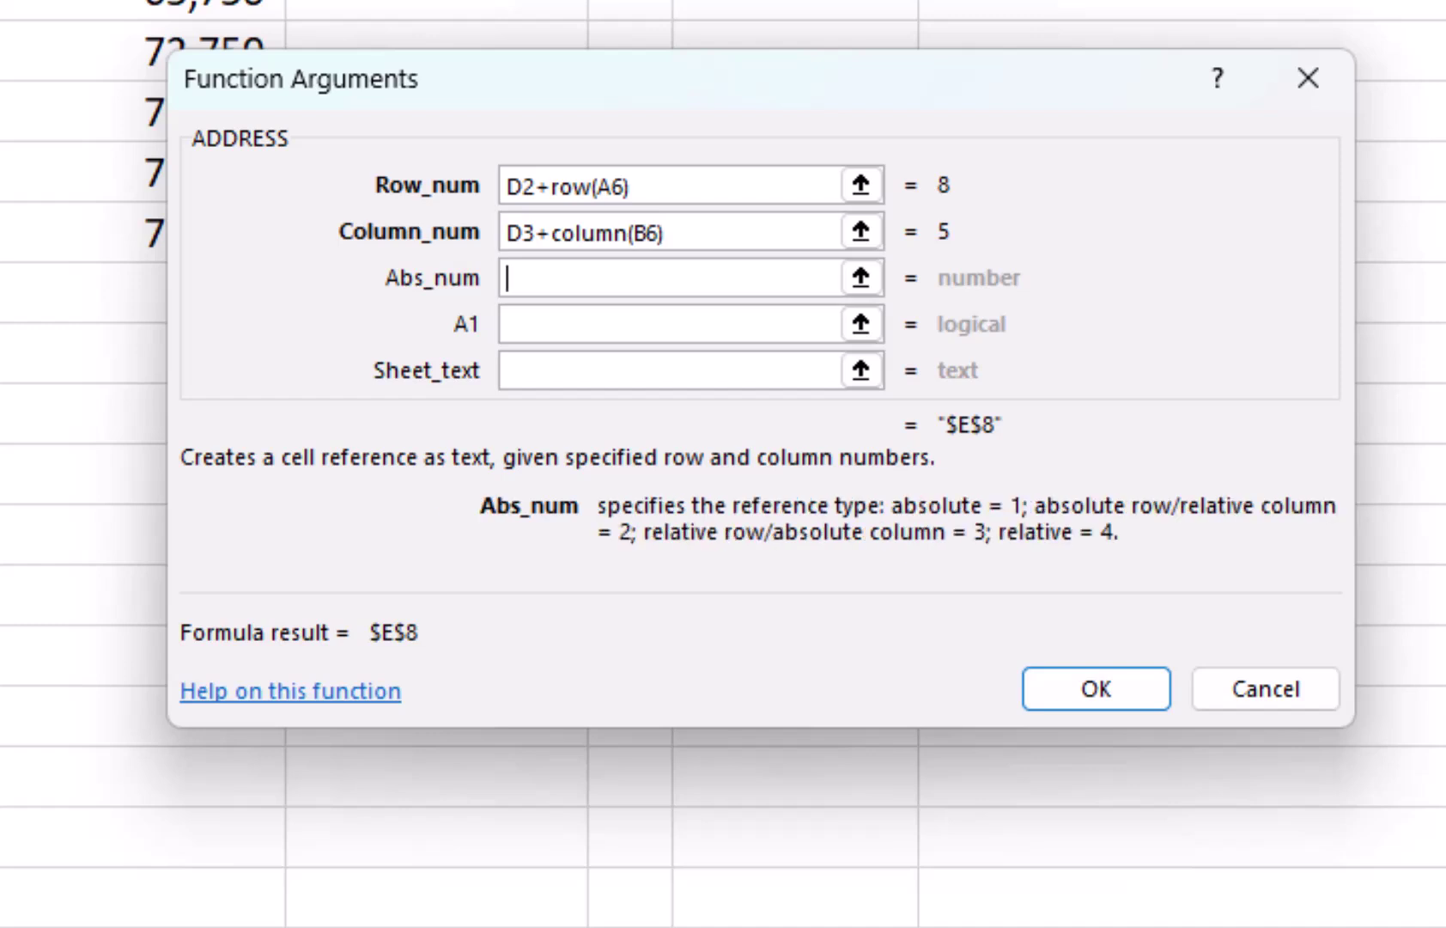
{"action": "type", "text": "1"}
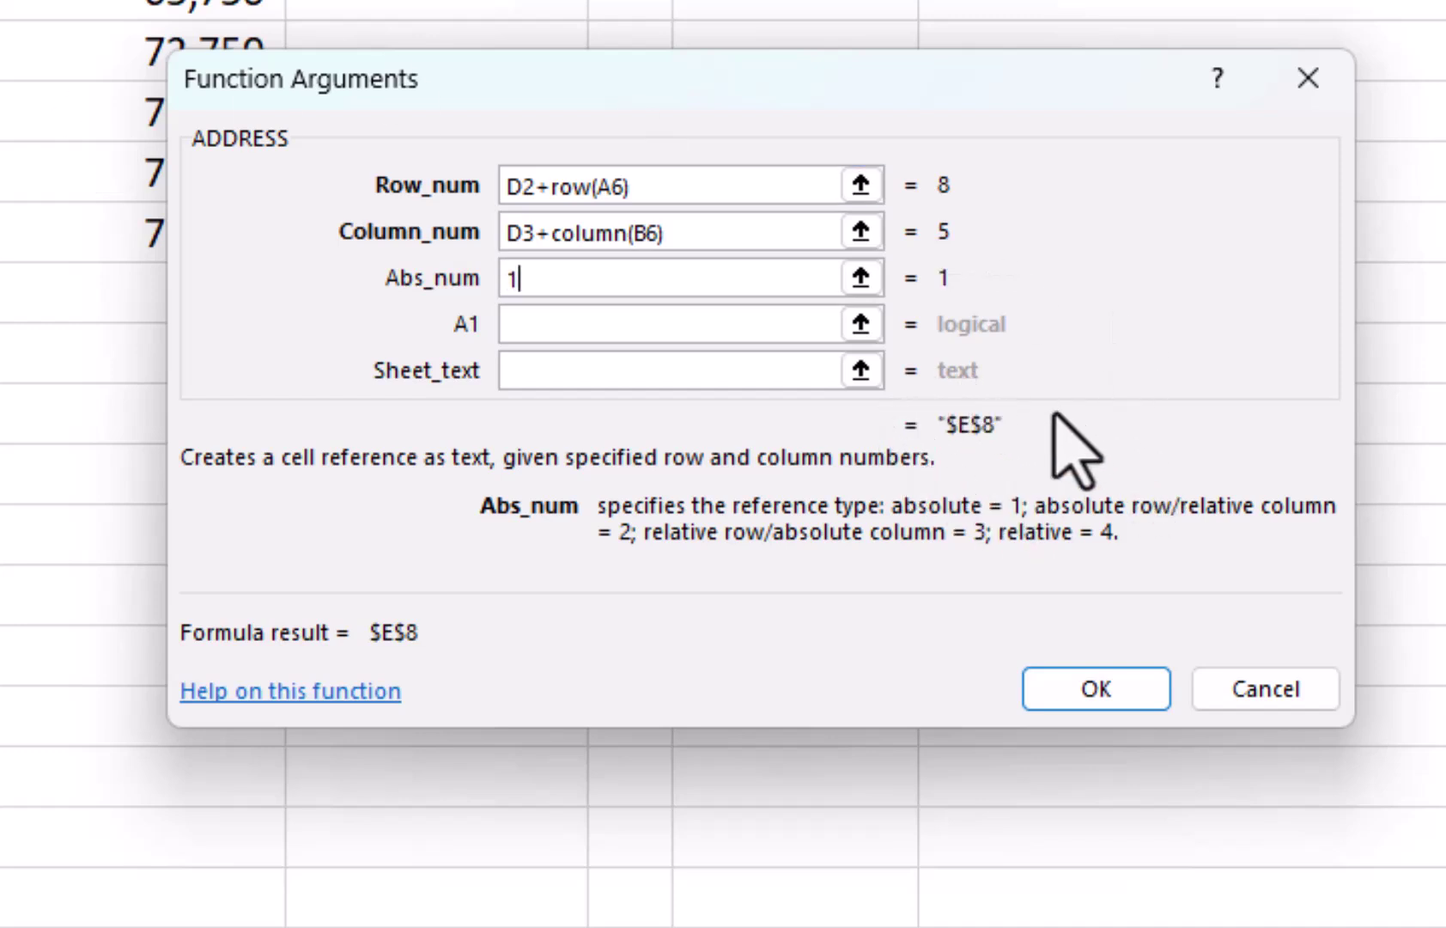
{"action": "key", "text": "BackSpace"}
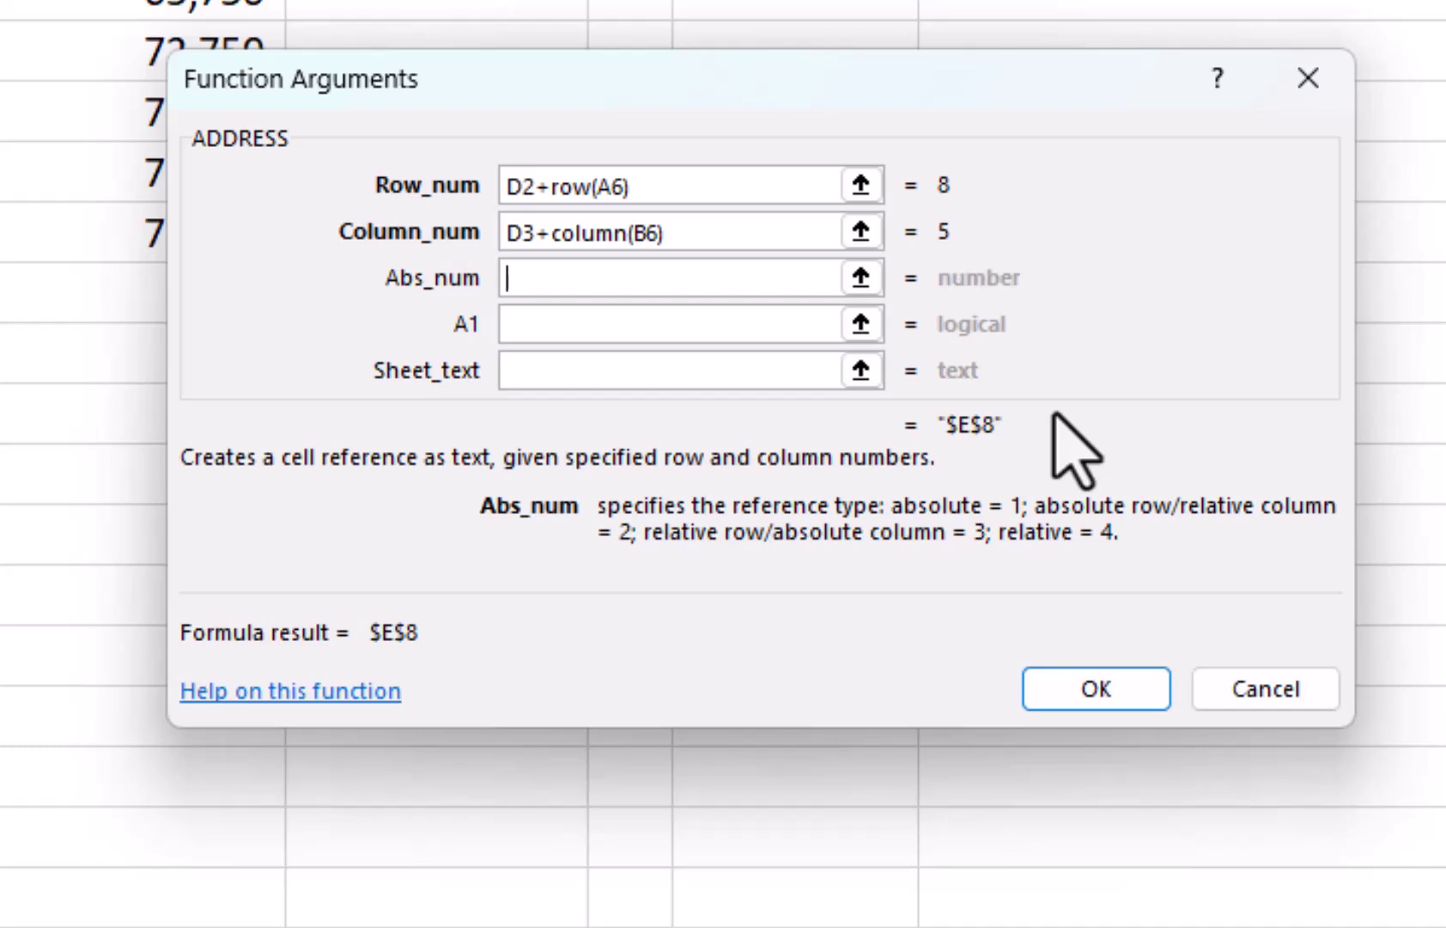
{"action": "type", "text": "2"}
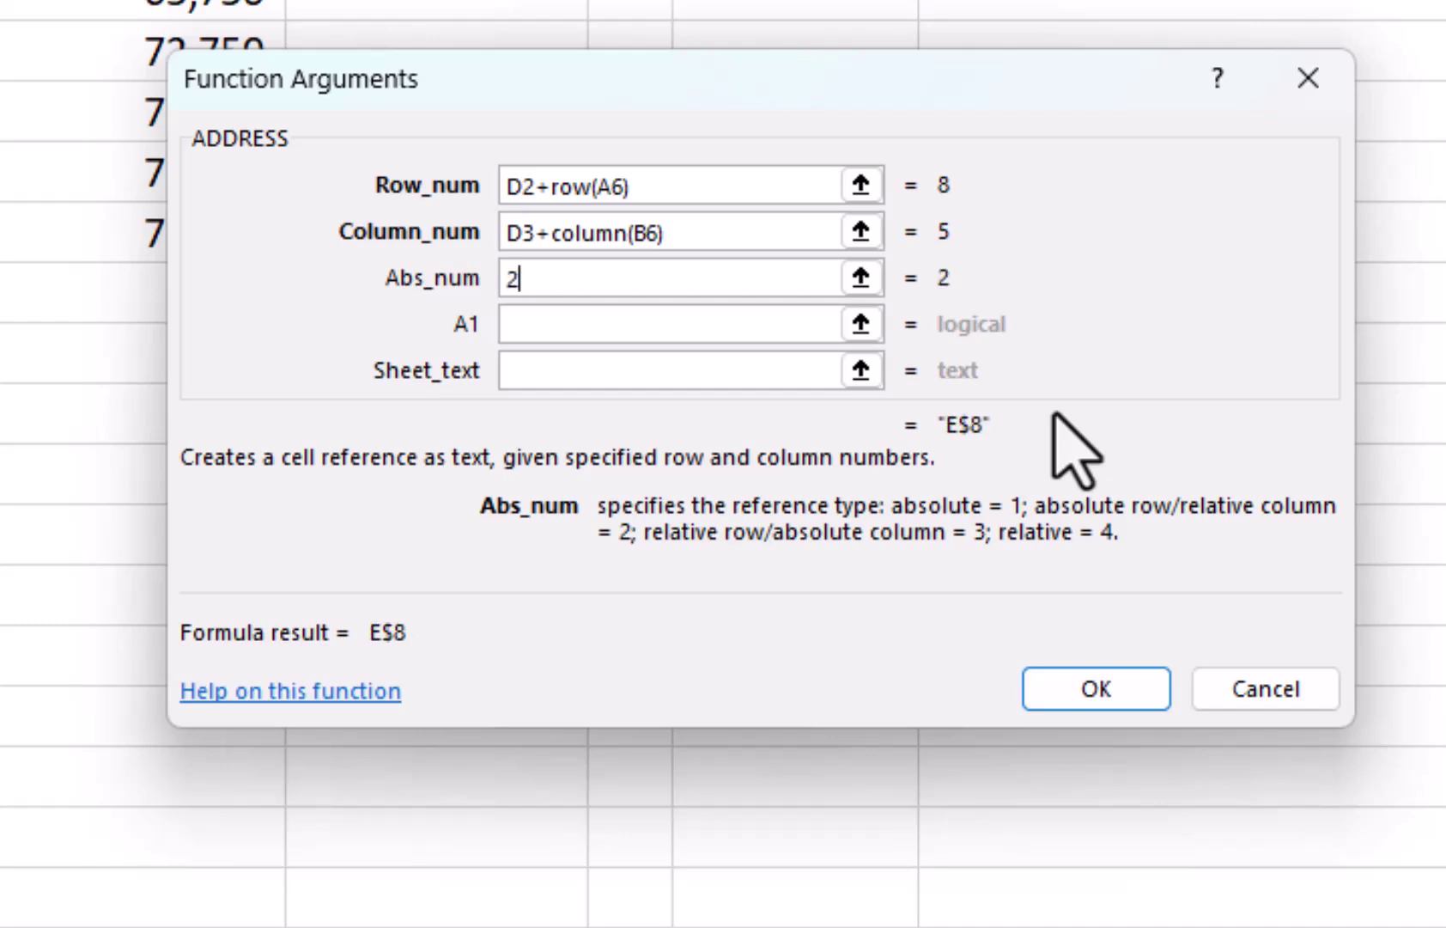
{"action": "key", "text": "BackSpace"}
{"action": "type", "text": "3"}
{"action": "key", "text": "BackSpace"}
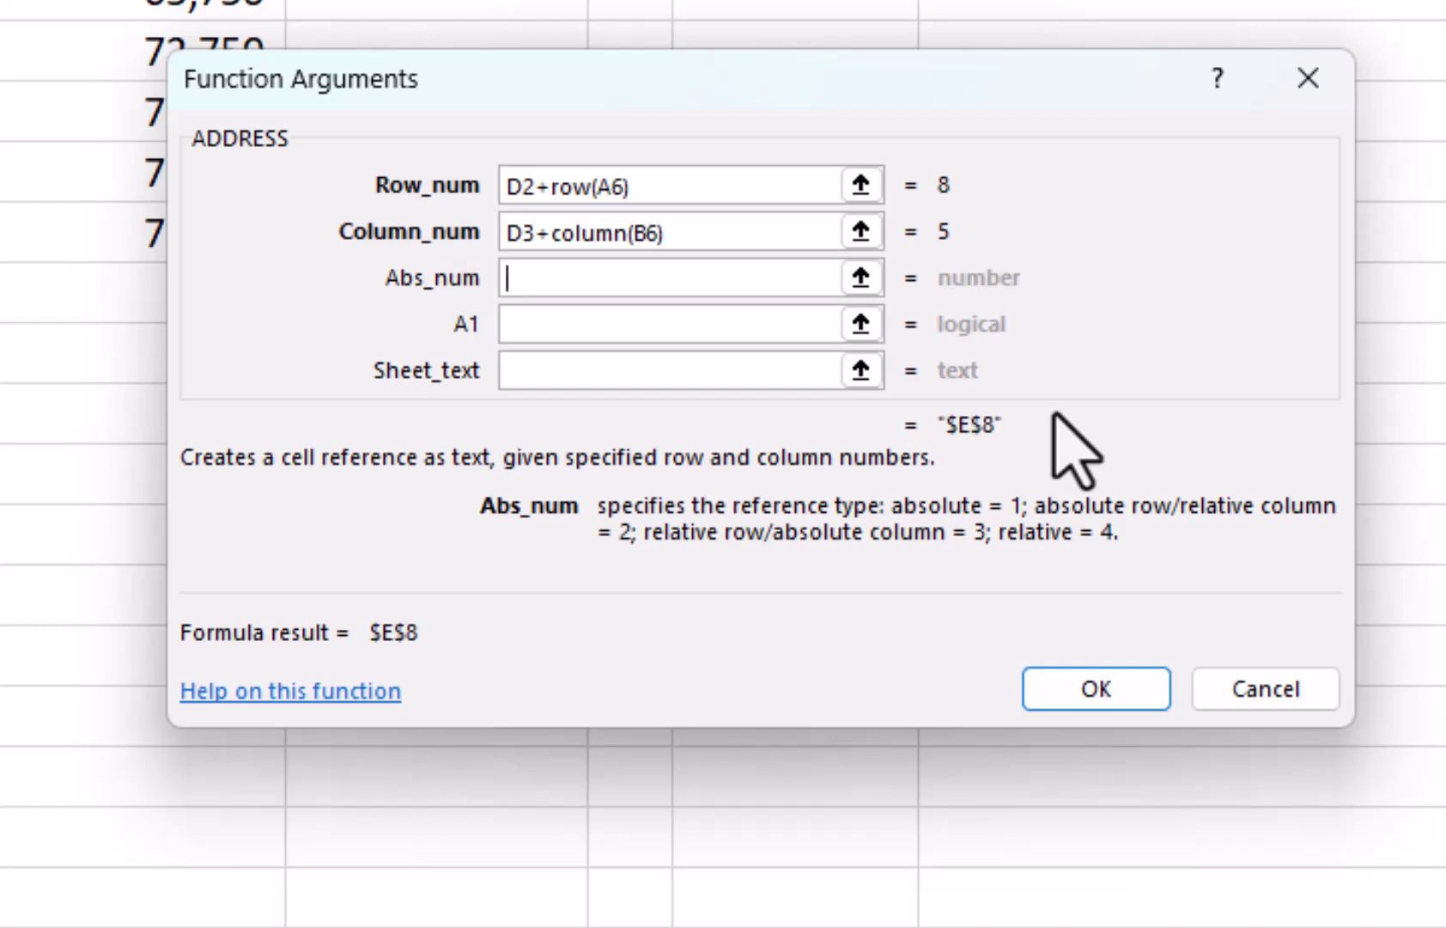
{"action": "type", "text": "4"}
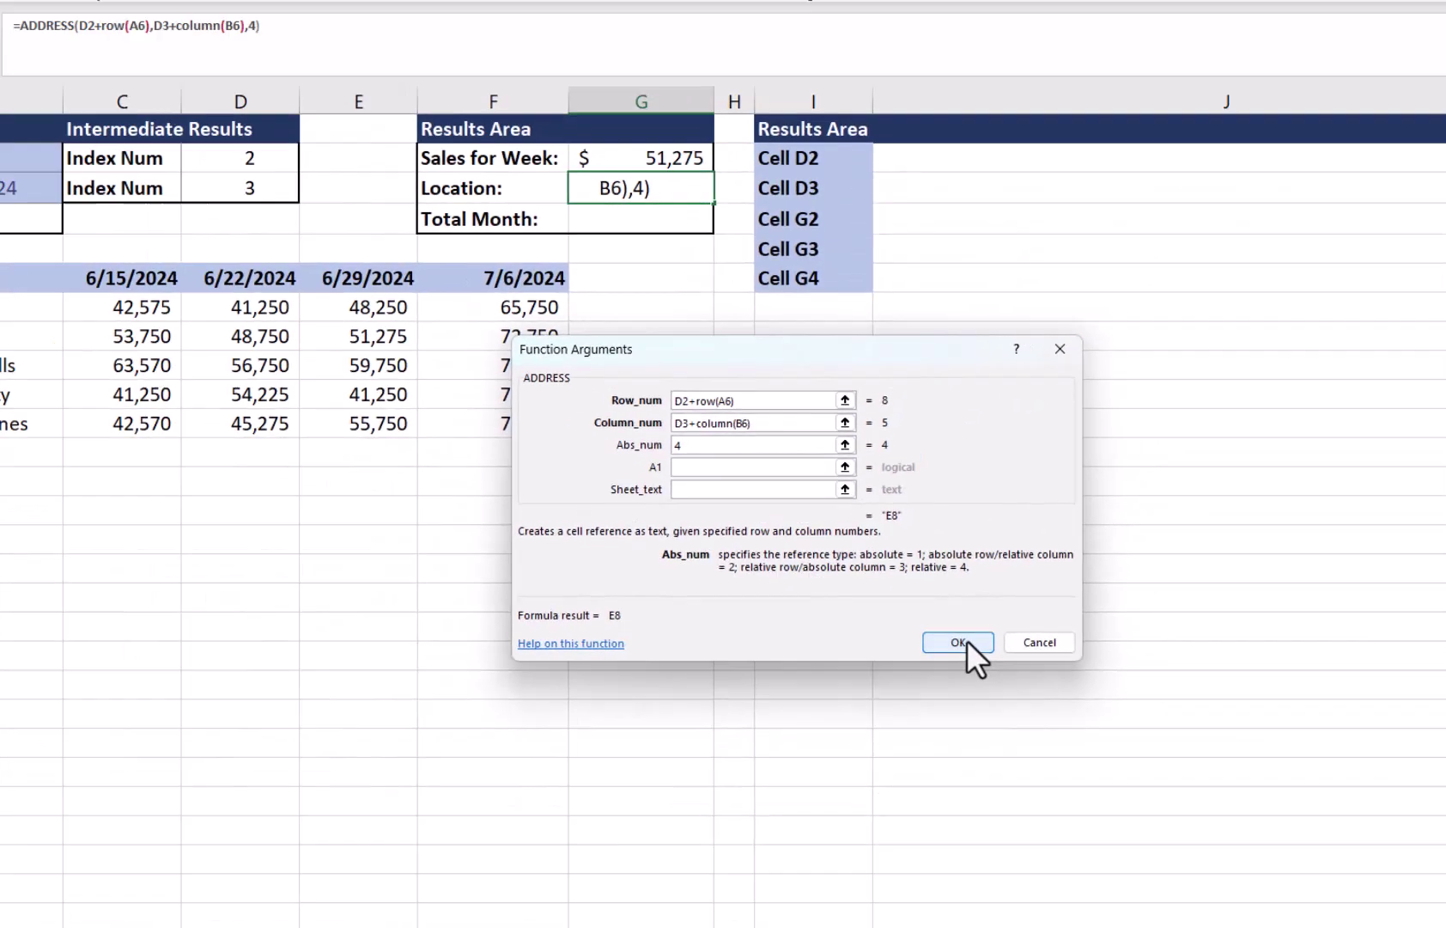
{"action": "left_click", "coordinate": [1096, 689]}
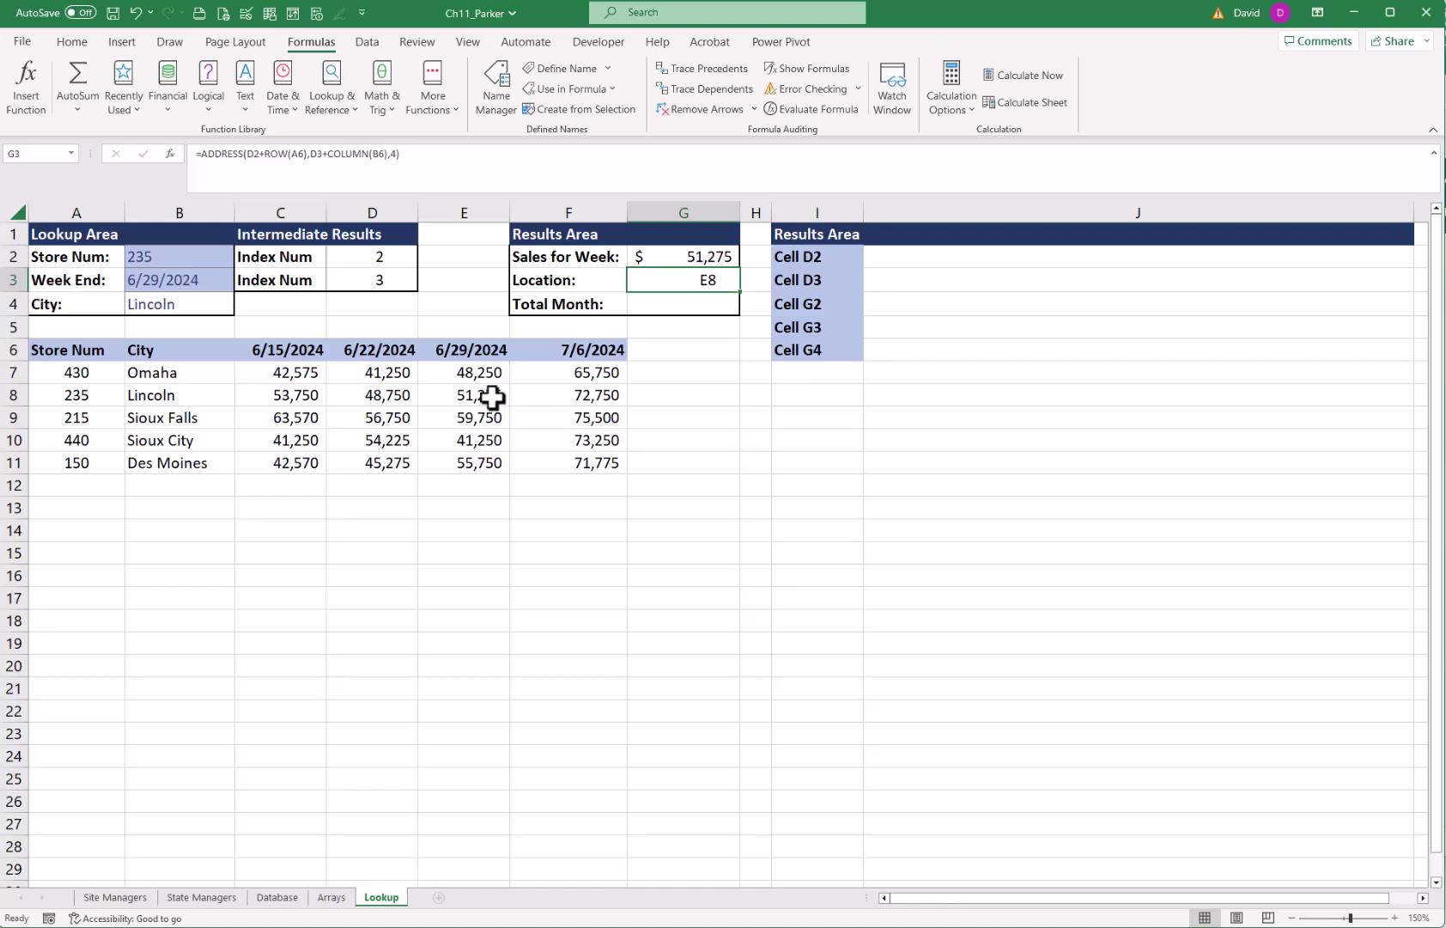
- Enter 430 as the Store Num in B2, giving Omaha, $48,250 and location E7
{"action": "left_click", "coordinate": [155, 261]}
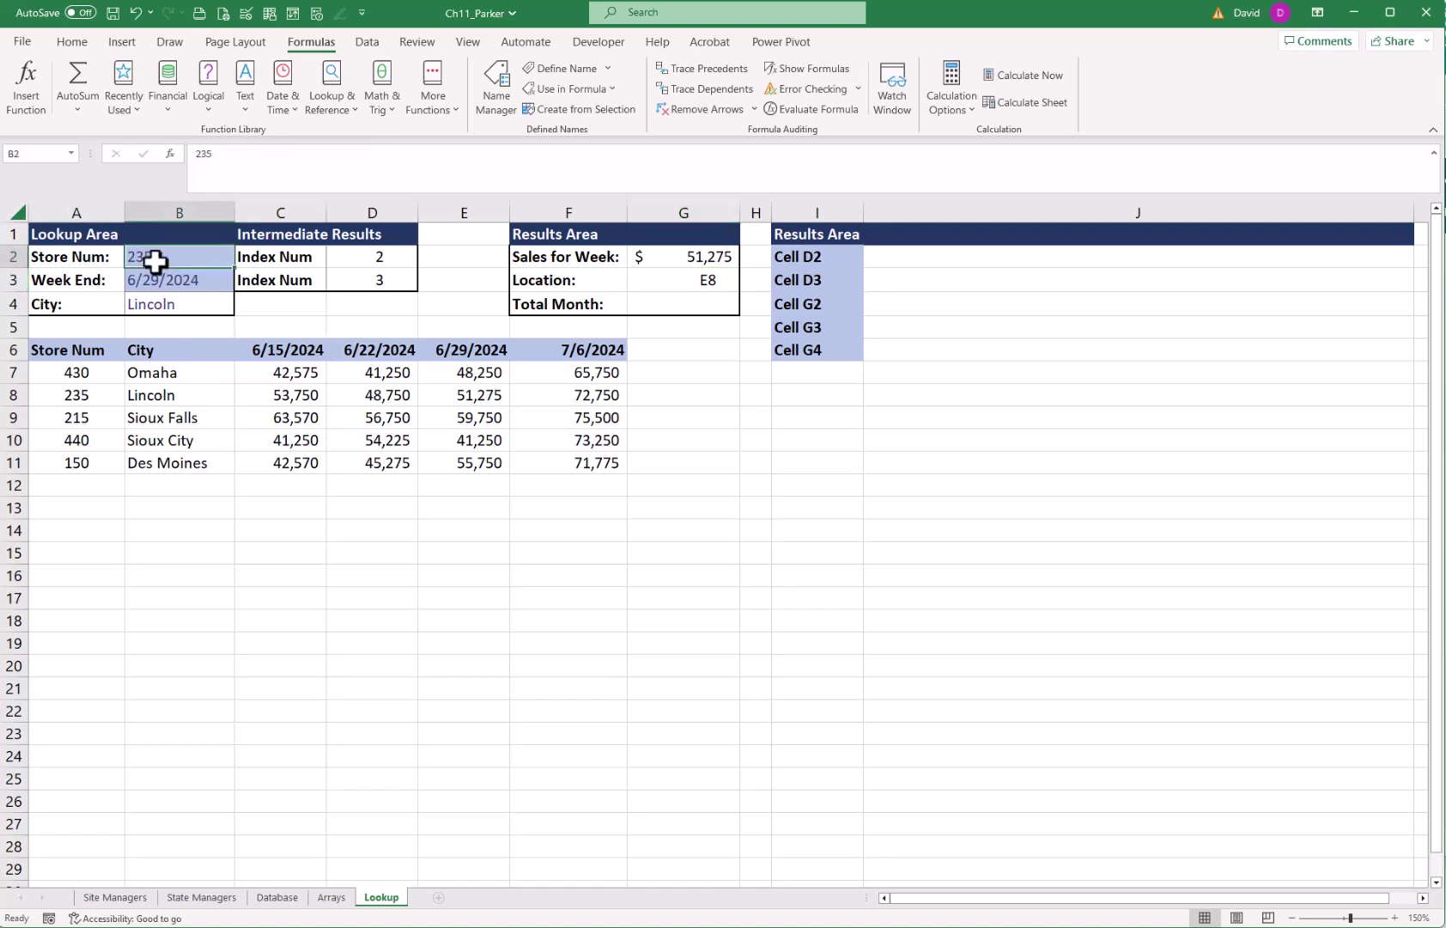
{"action": "type", "text": "430"}
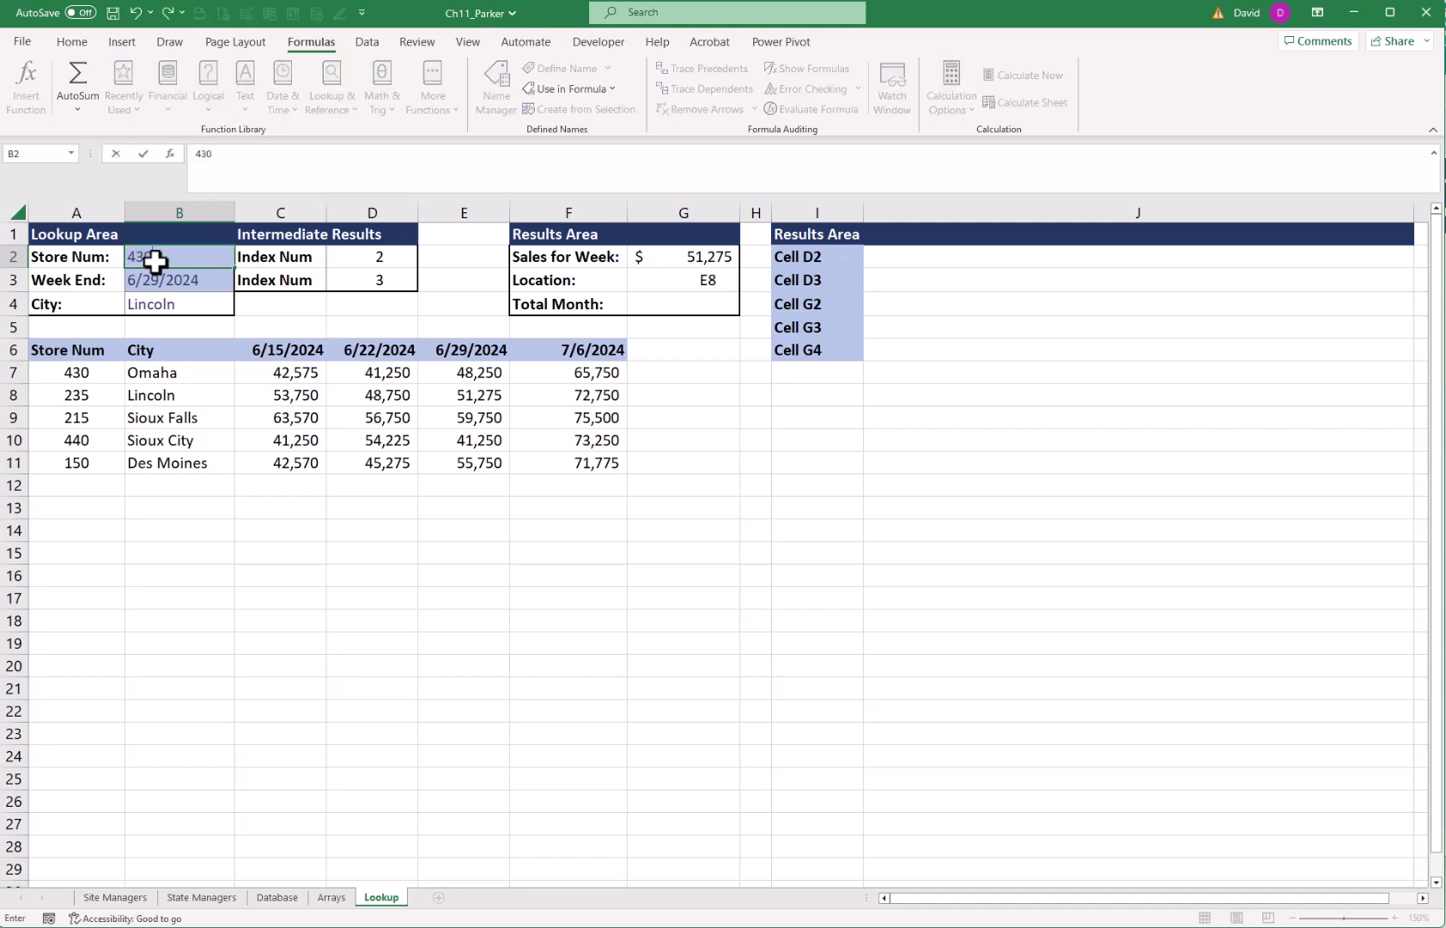
{"action": "key", "text": "Return"}
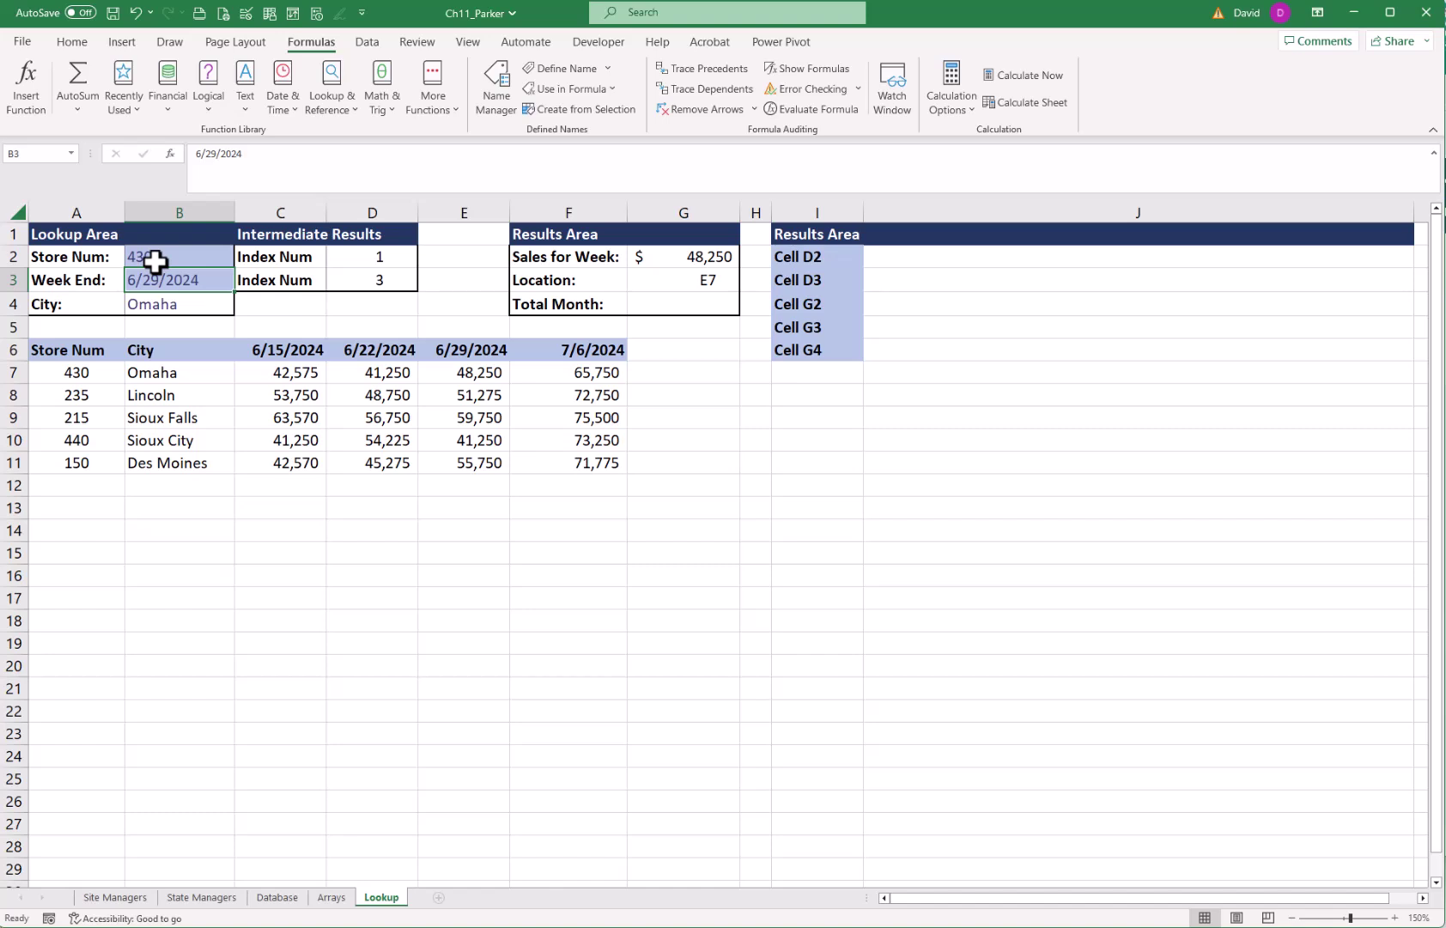
- Name each row of B7:F11 from its left-column city using Create from Selection
{"action": "left_click_drag", "start_coordinate": [184, 373], "coordinate": [169, 452]}
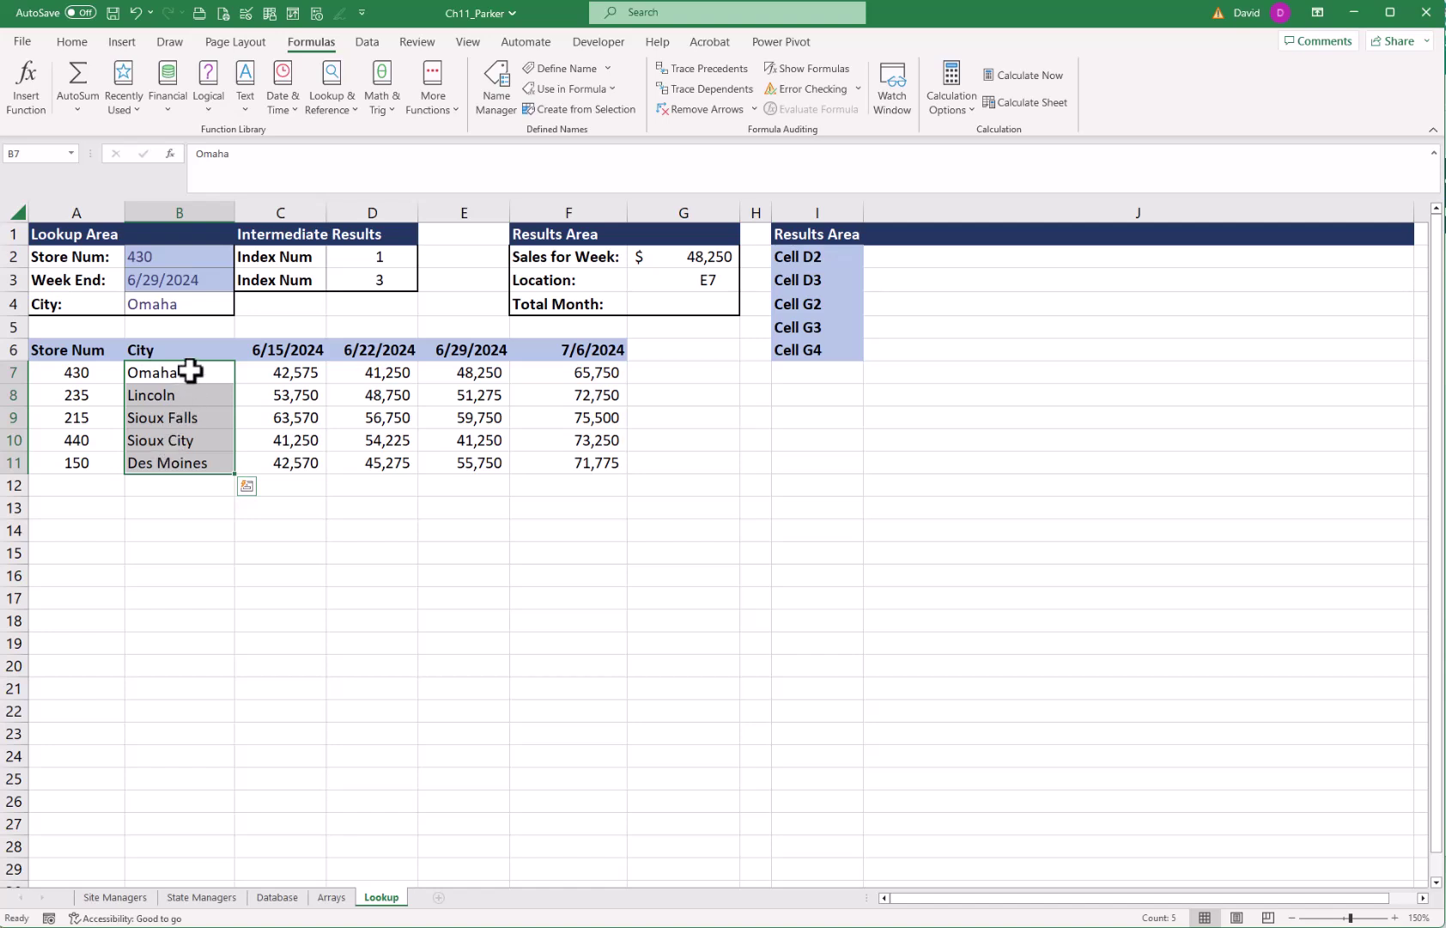
{"action": "left_click_drag", "start_coordinate": [268, 391], "coordinate": [595, 397]}
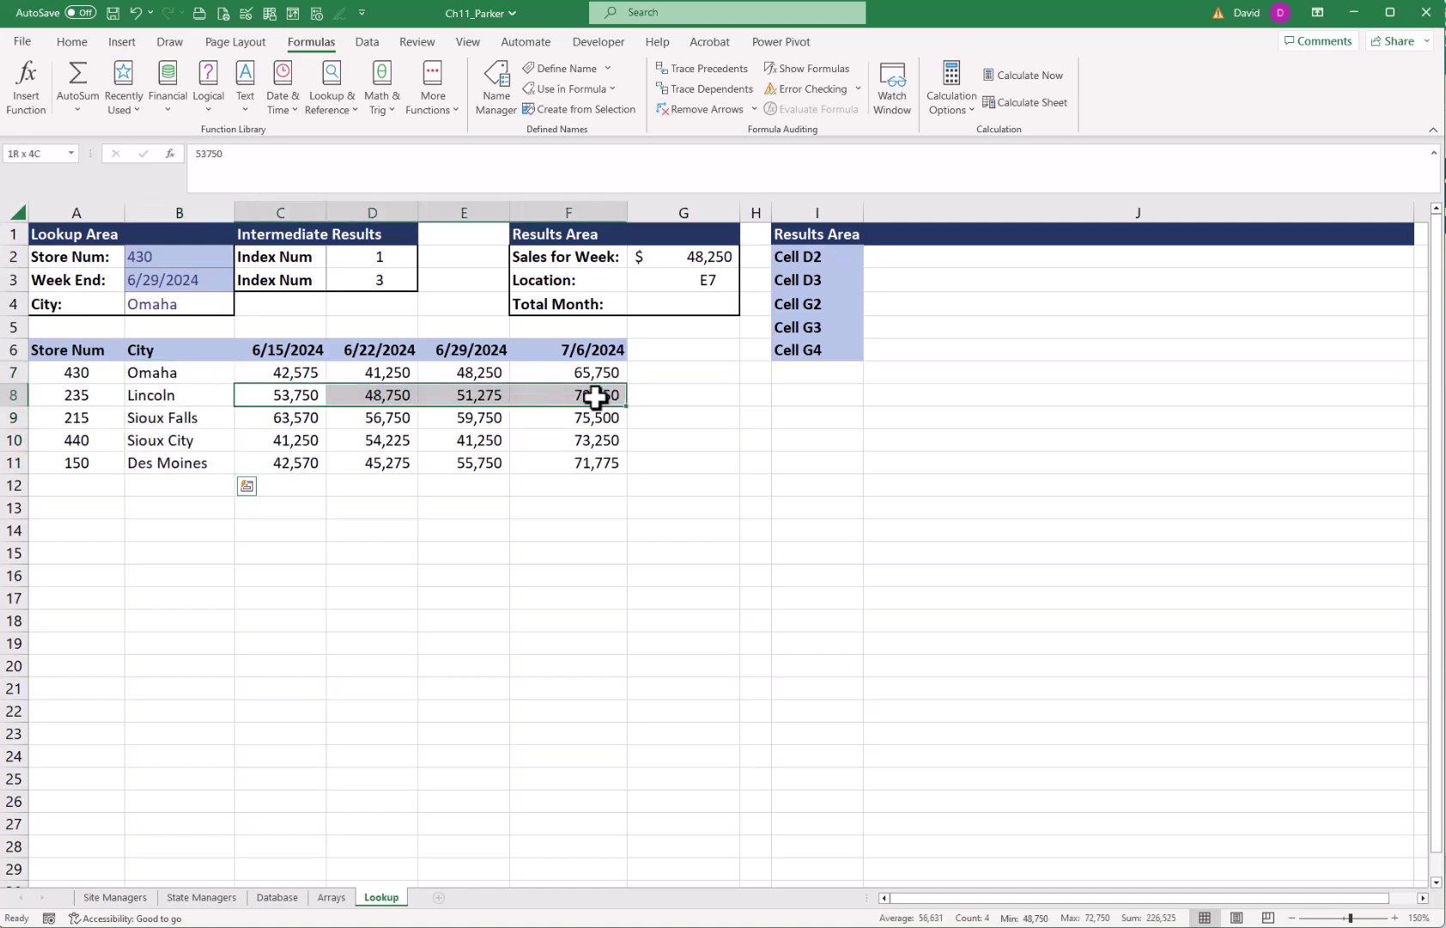
{"action": "left_click", "coordinate": [150, 394]}
{"action": "left_click_drag", "start_coordinate": [277, 394], "coordinate": [568, 398]}
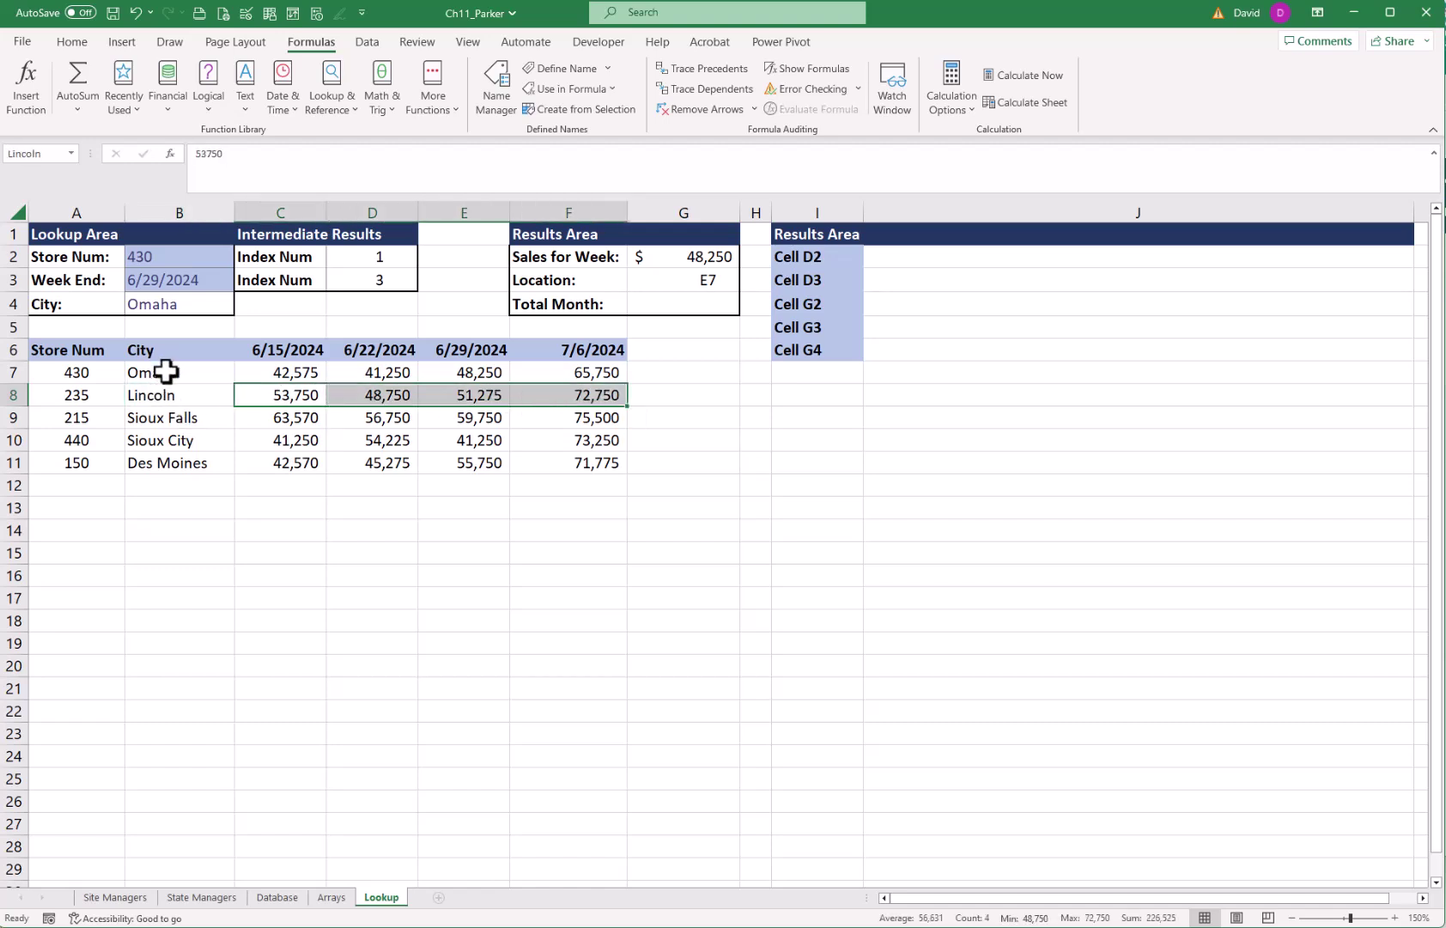
{"action": "left_click_drag", "start_coordinate": [165, 371], "coordinate": [546, 472]}
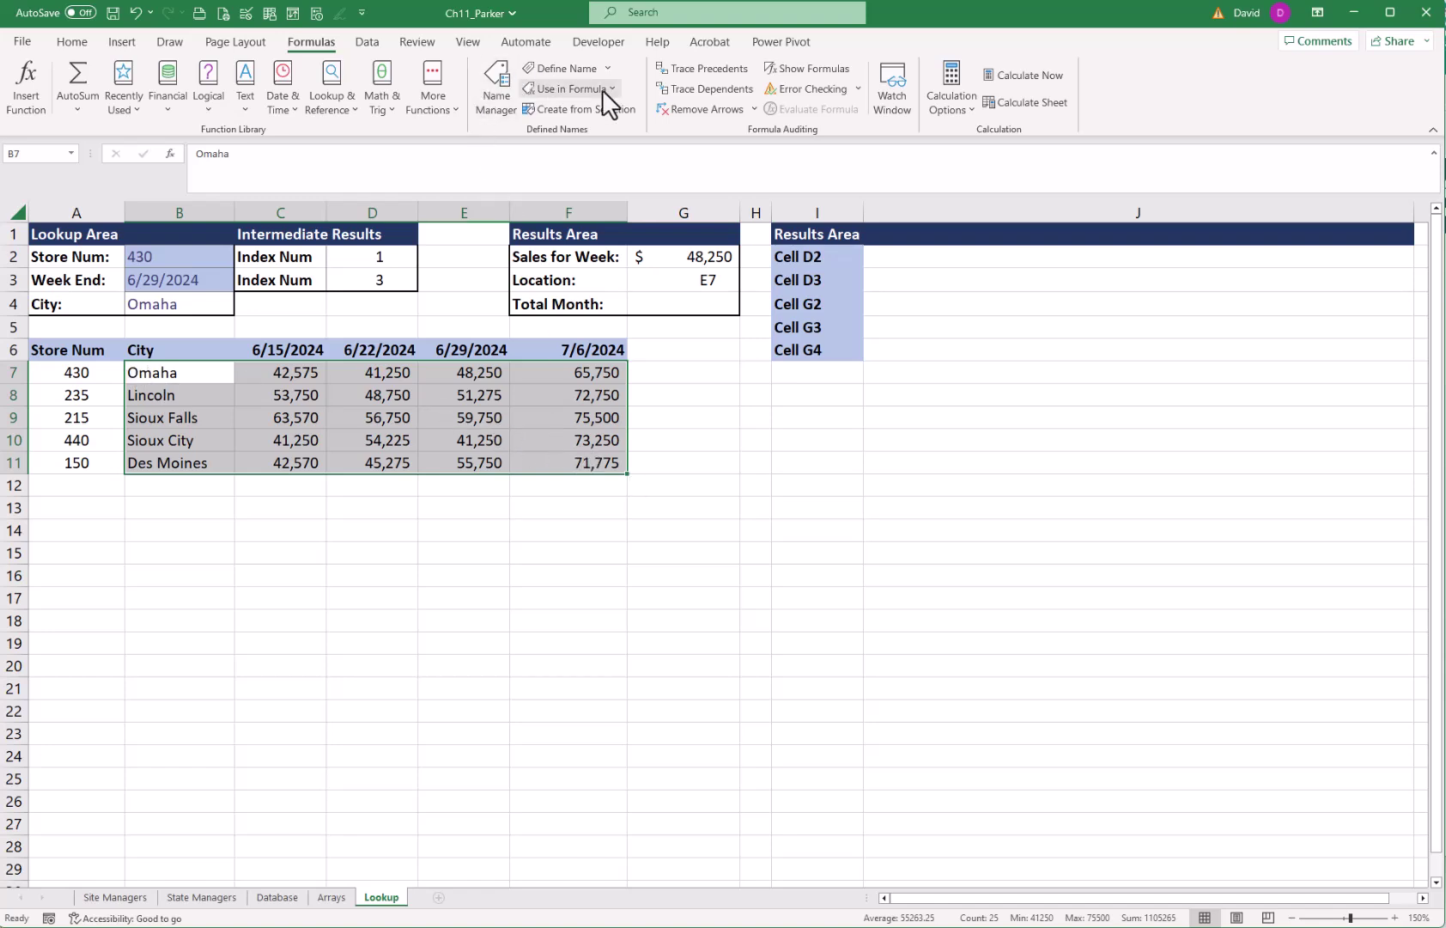
{"action": "left_click", "coordinate": [597, 111]}
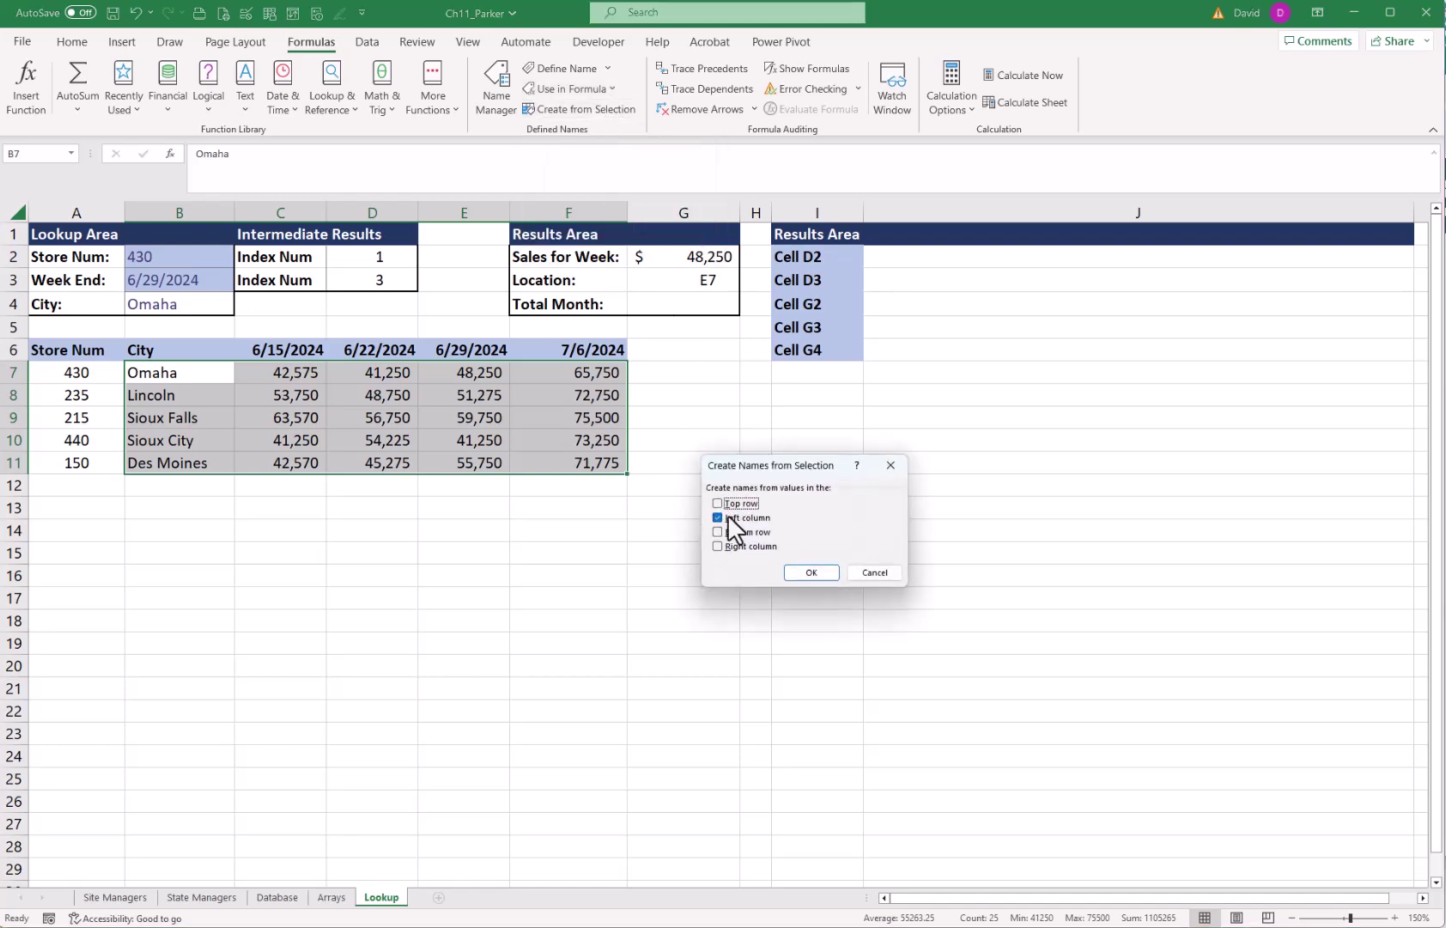
{"action": "left_click", "coordinate": [809, 572]}
- Paste a list of the five city range names and their references starting at I7
{"action": "left_click", "coordinate": [822, 372]}
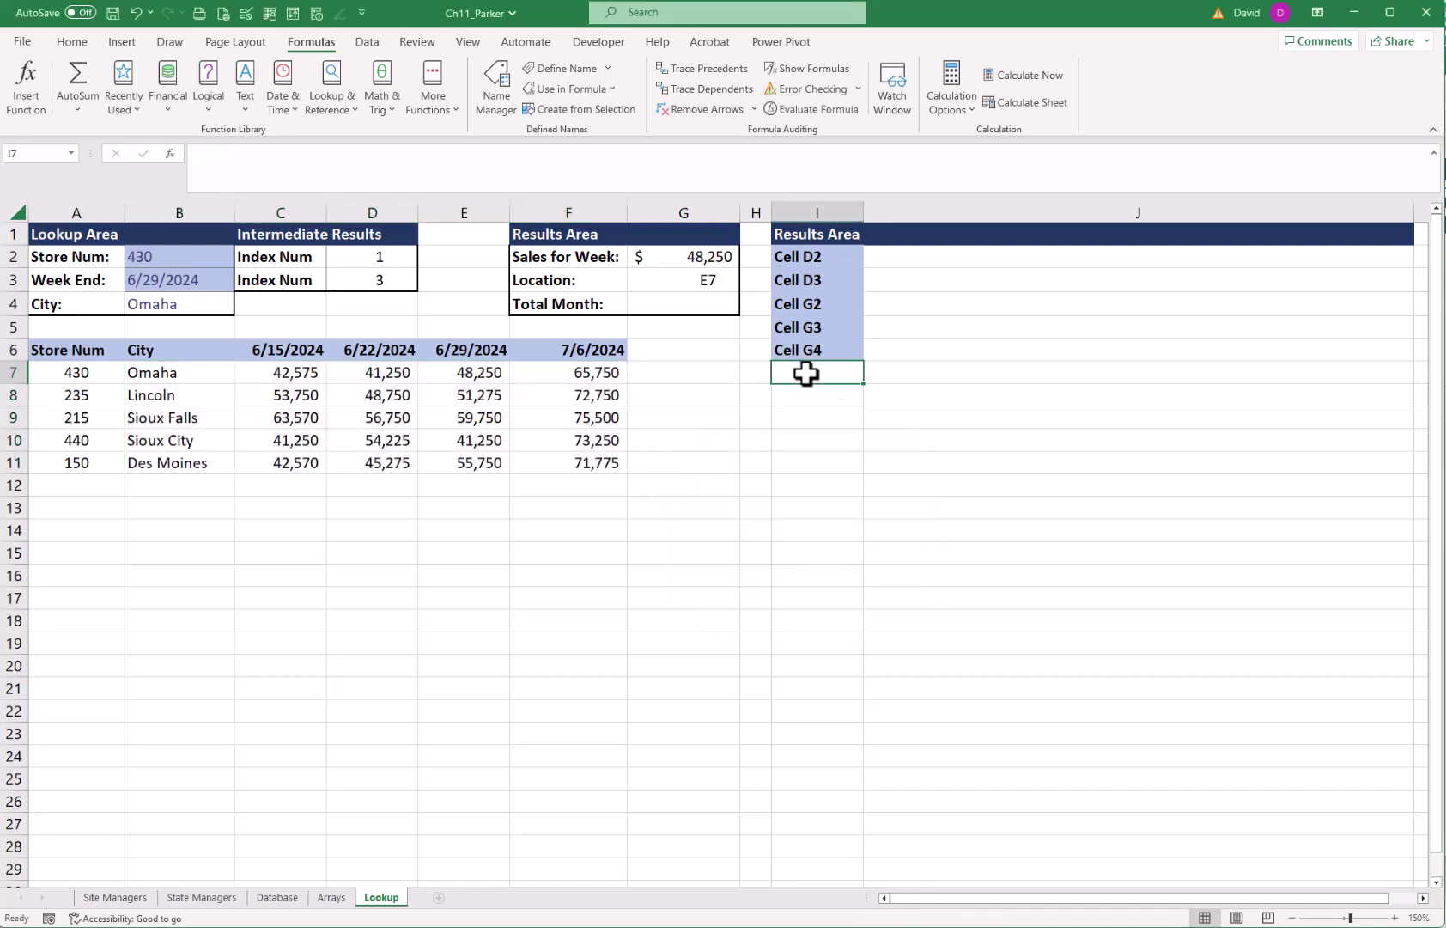
{"action": "left_click", "coordinate": [566, 90]}
{"action": "left_click", "coordinate": [587, 224]}
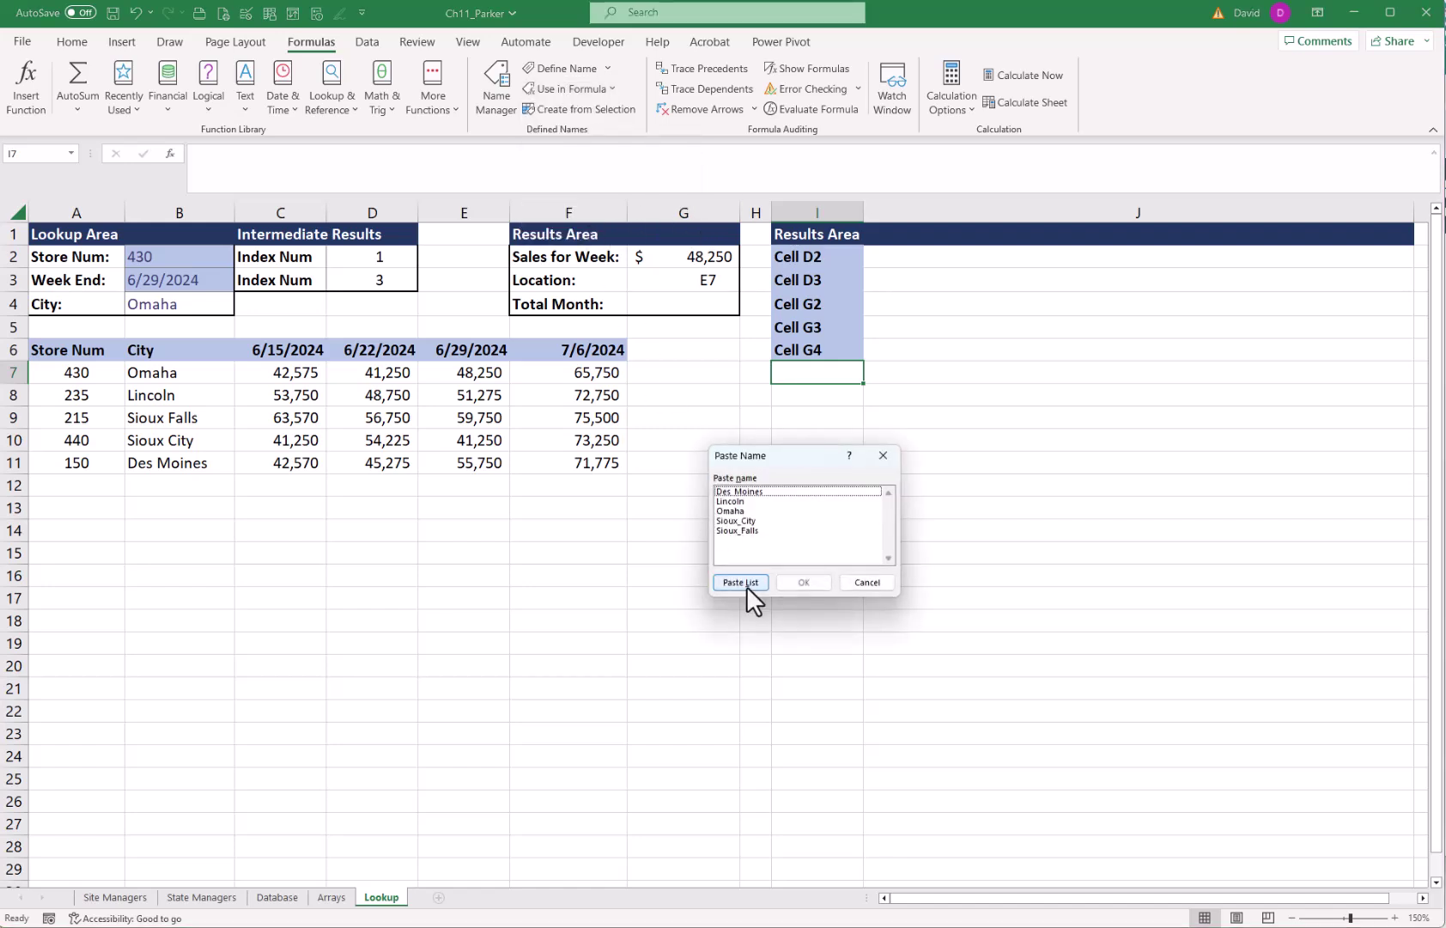
{"action": "left_click", "coordinate": [740, 583]}
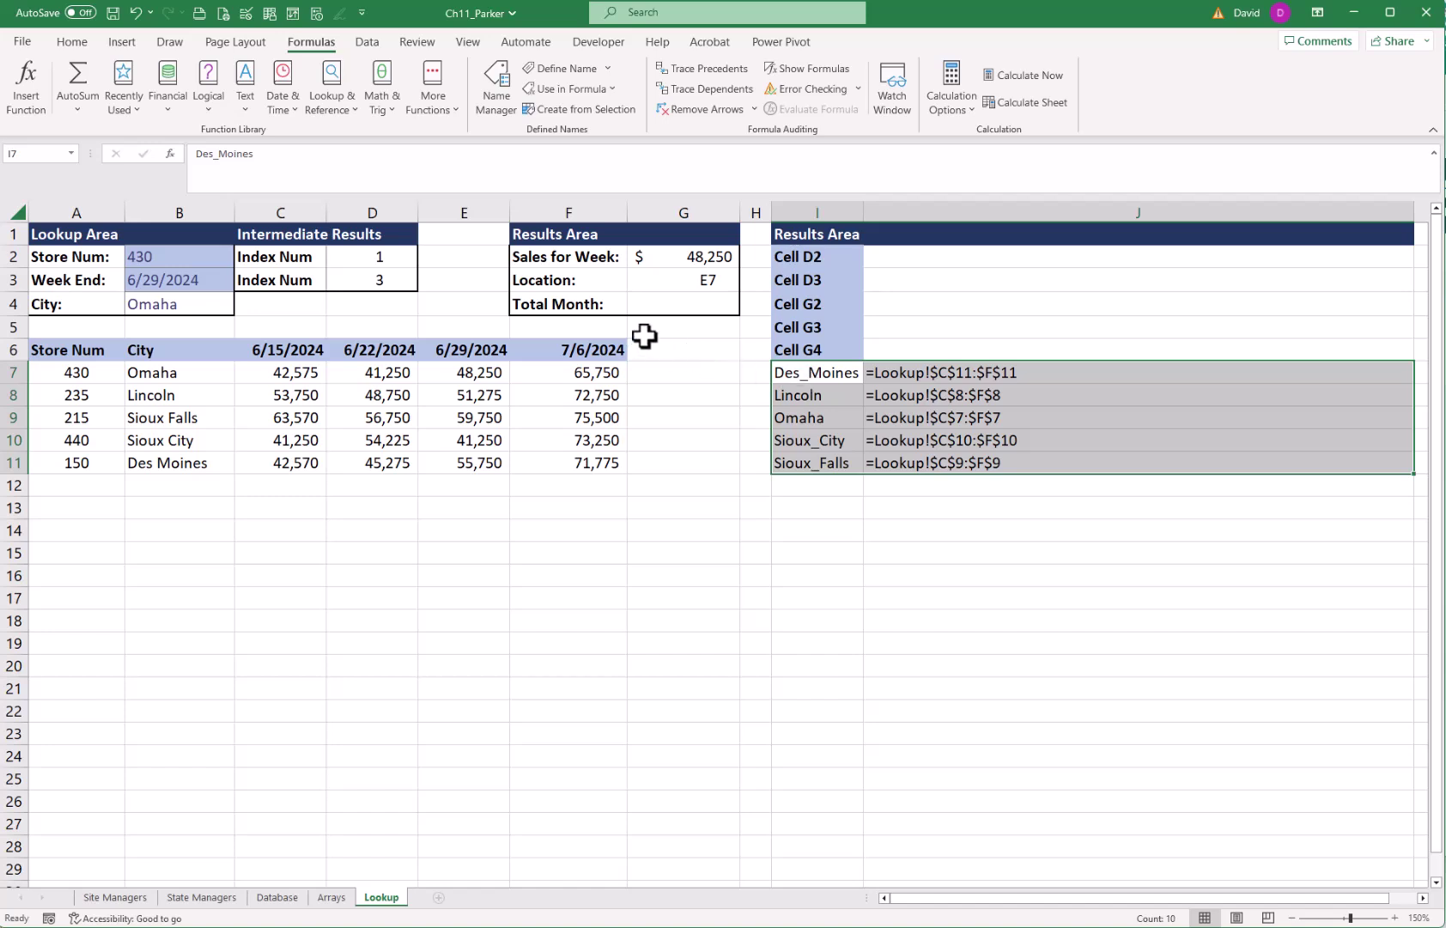
- Enter =SUM(INDIRECT(B4)) in G4 for $197,825 and check it against Omaha's weekly sales
{"action": "left_click", "coordinate": [674, 297]}
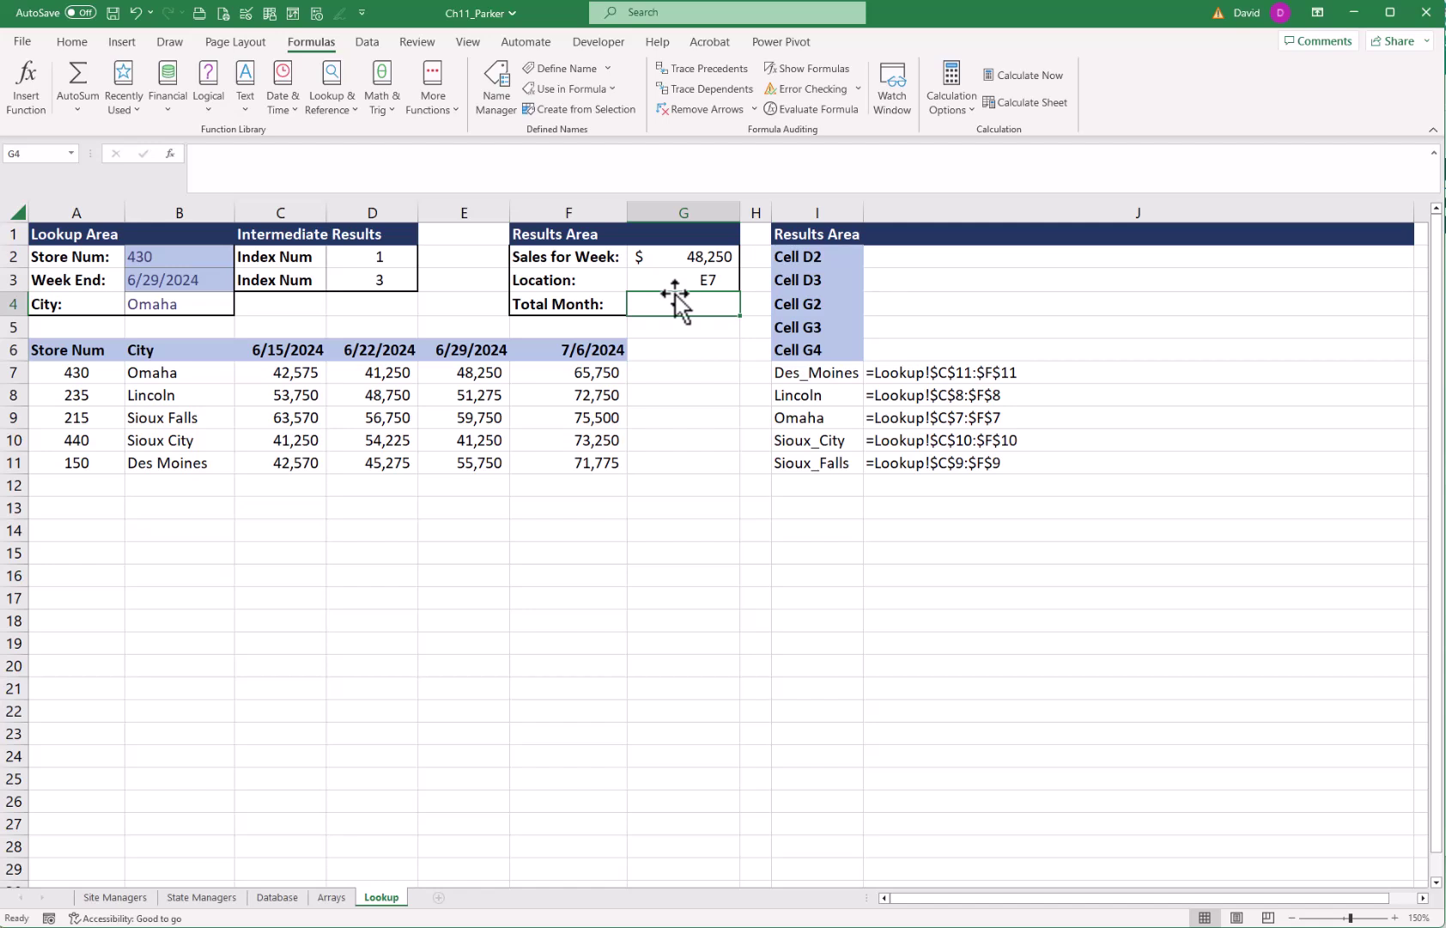
{"action": "type", "text": "=sum("}
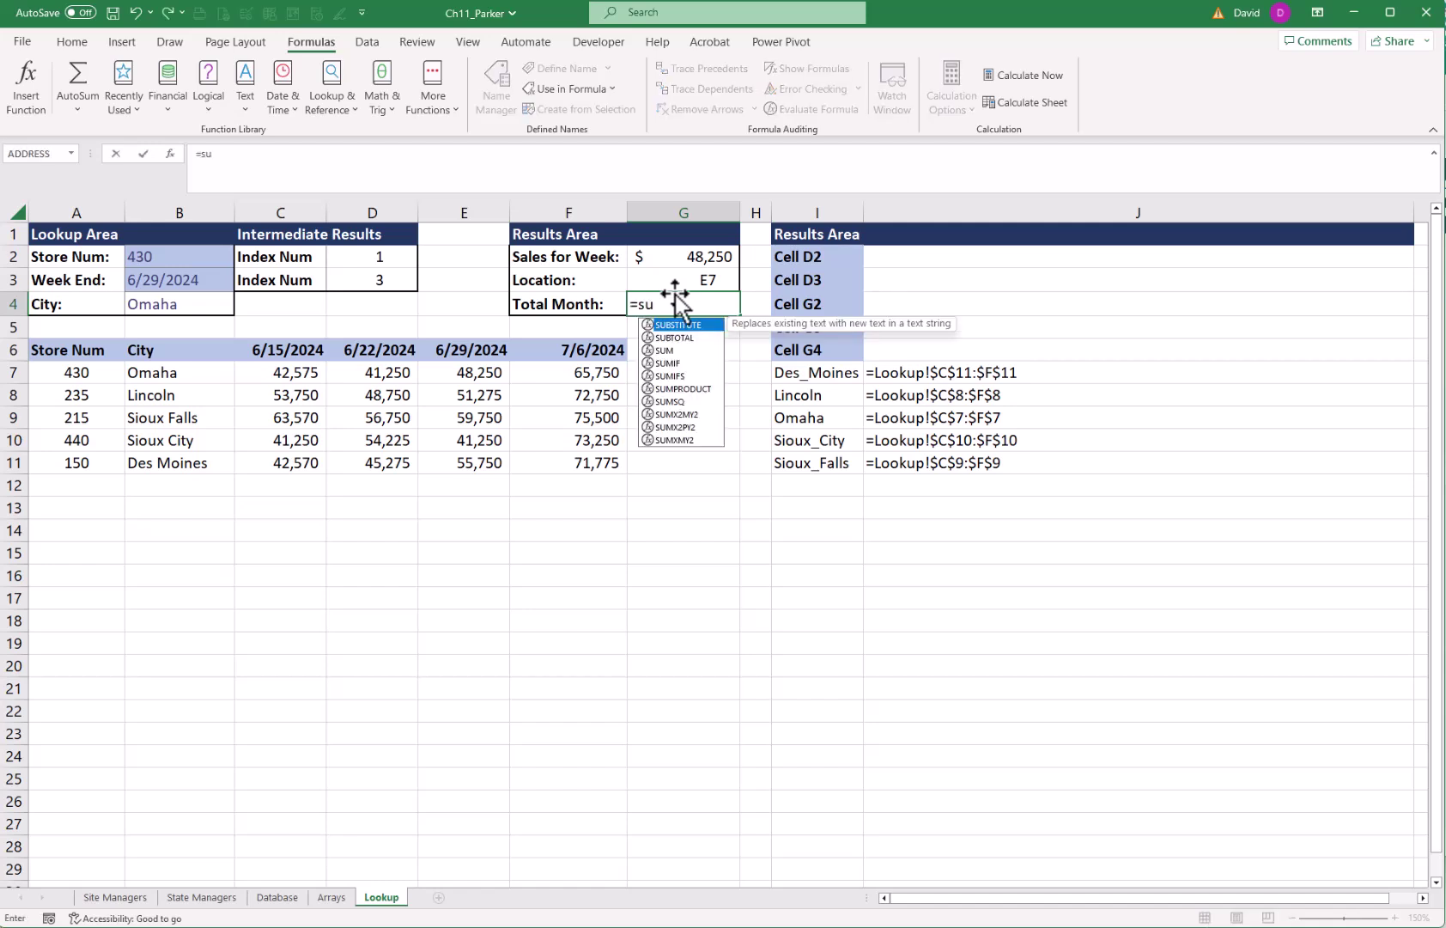
{"action": "left_click", "coordinate": [333, 86]}
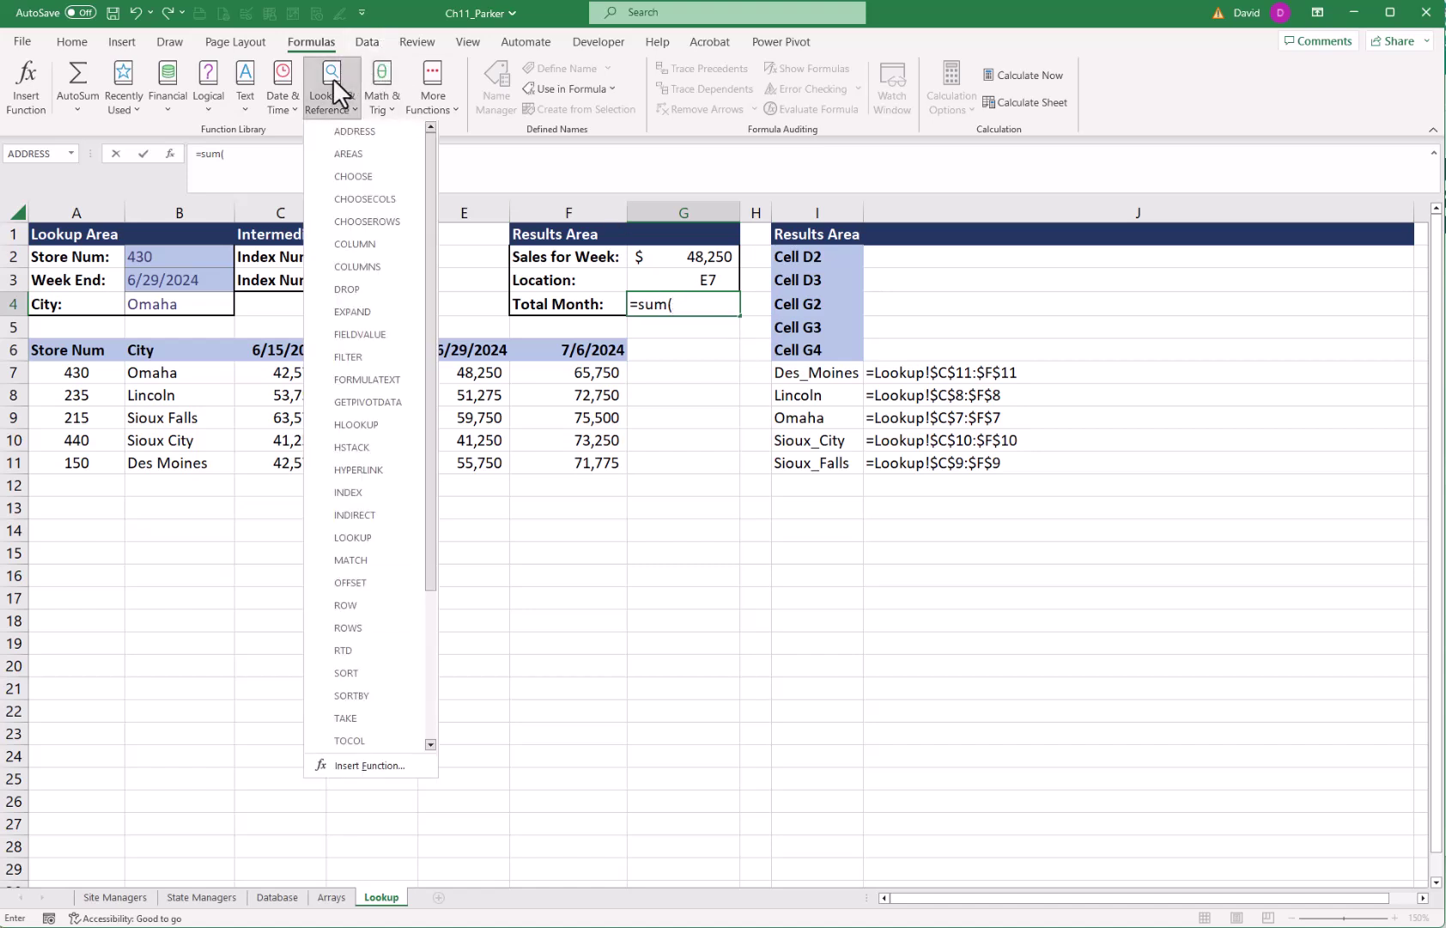
{"action": "left_click", "coordinate": [376, 516]}
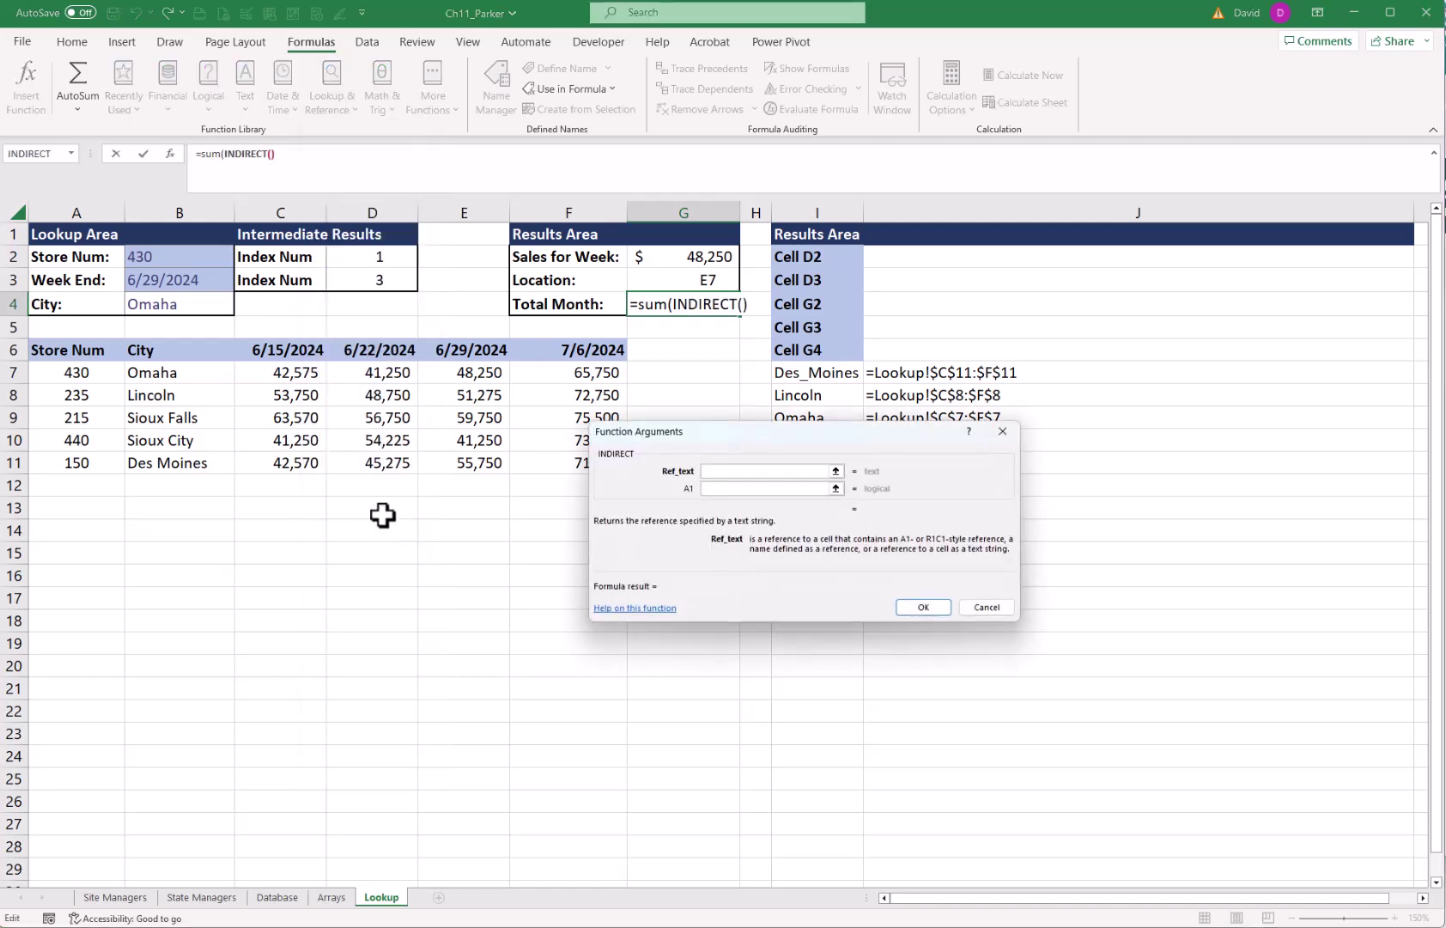
{"action": "left_click", "coordinate": [162, 304]}
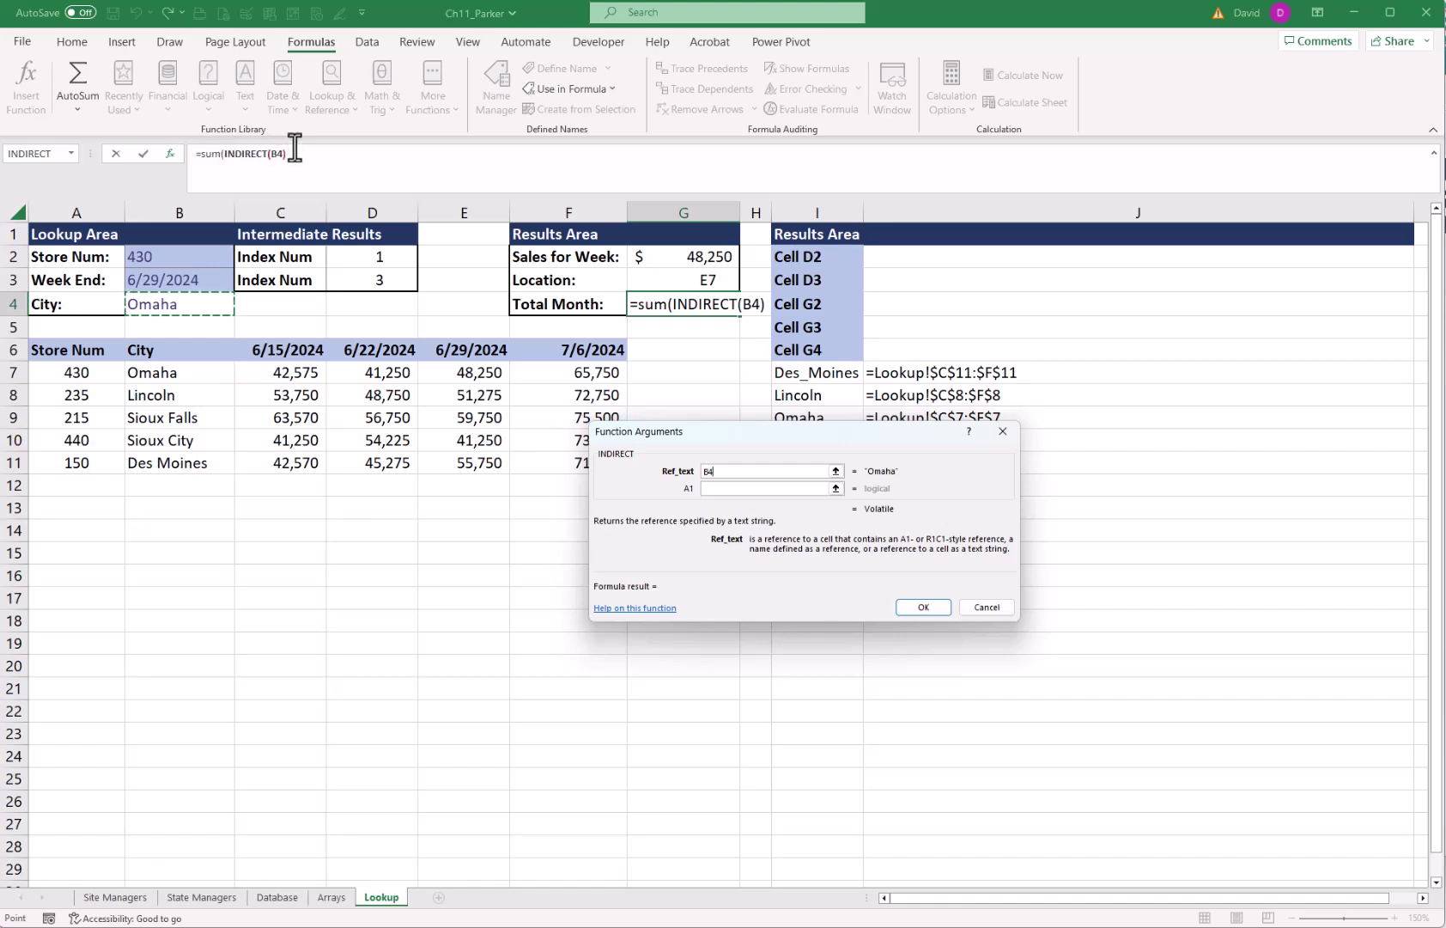
{"action": "left_click", "coordinate": [919, 605]}
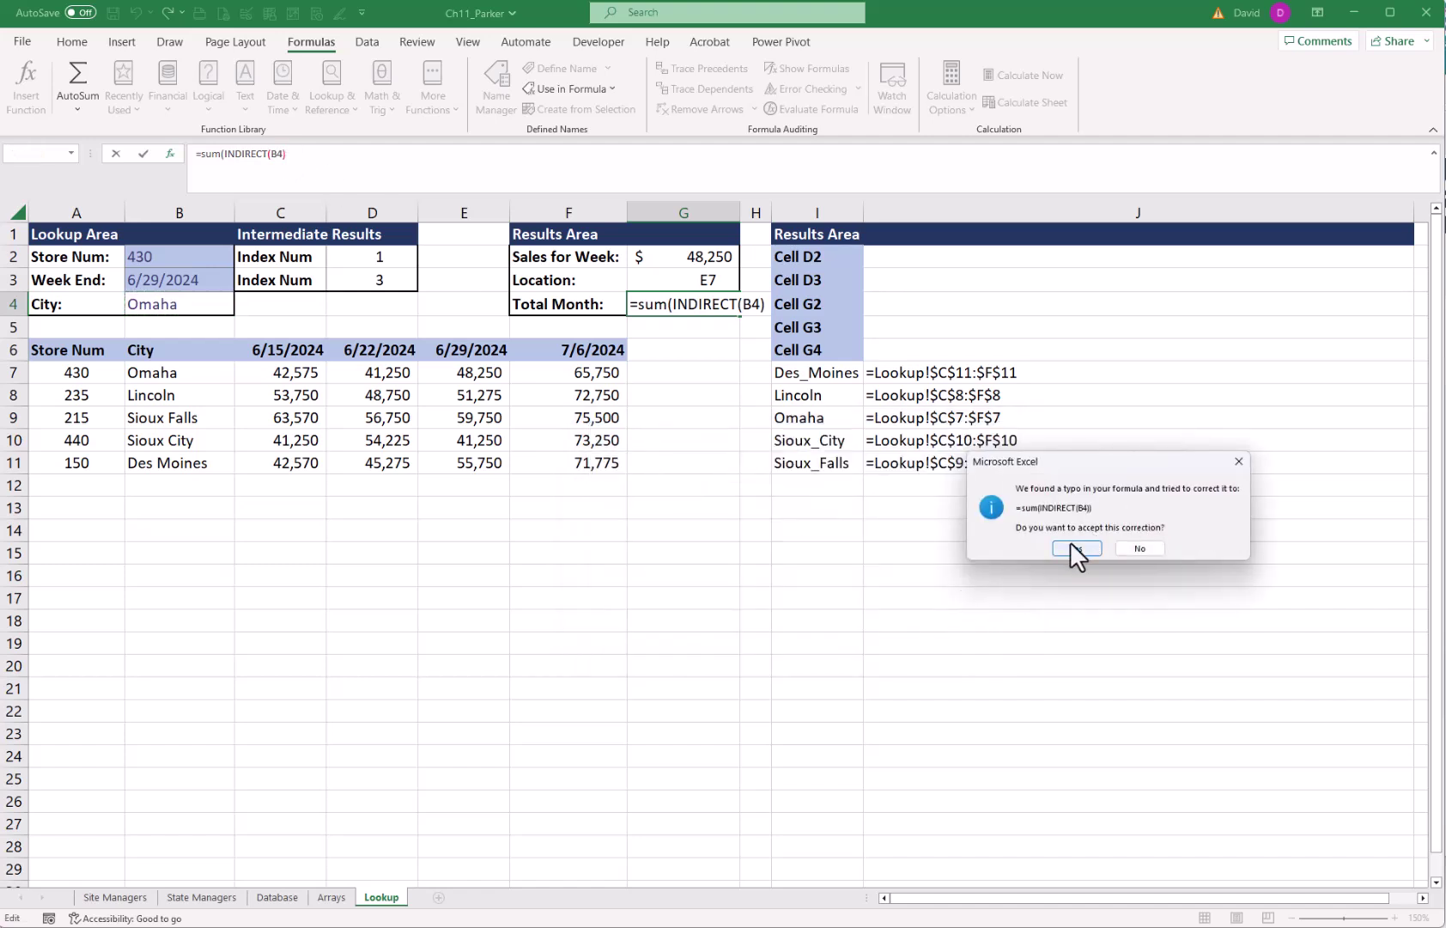
{"action": "left_click", "coordinate": [1074, 548]}
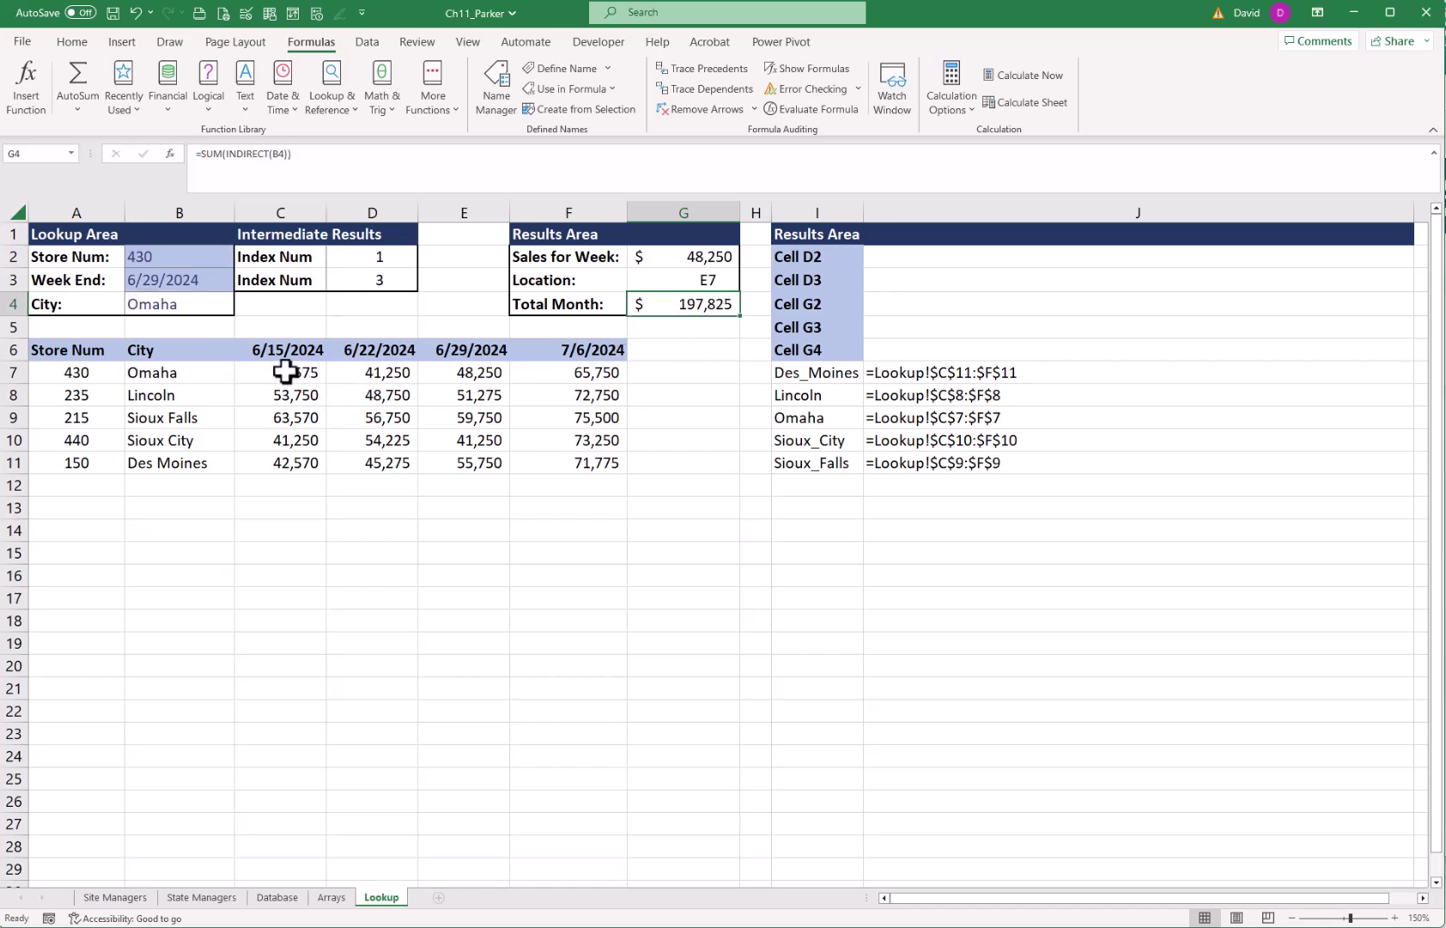
{"action": "left_click_drag", "start_coordinate": [284, 372], "coordinate": [567, 372]}
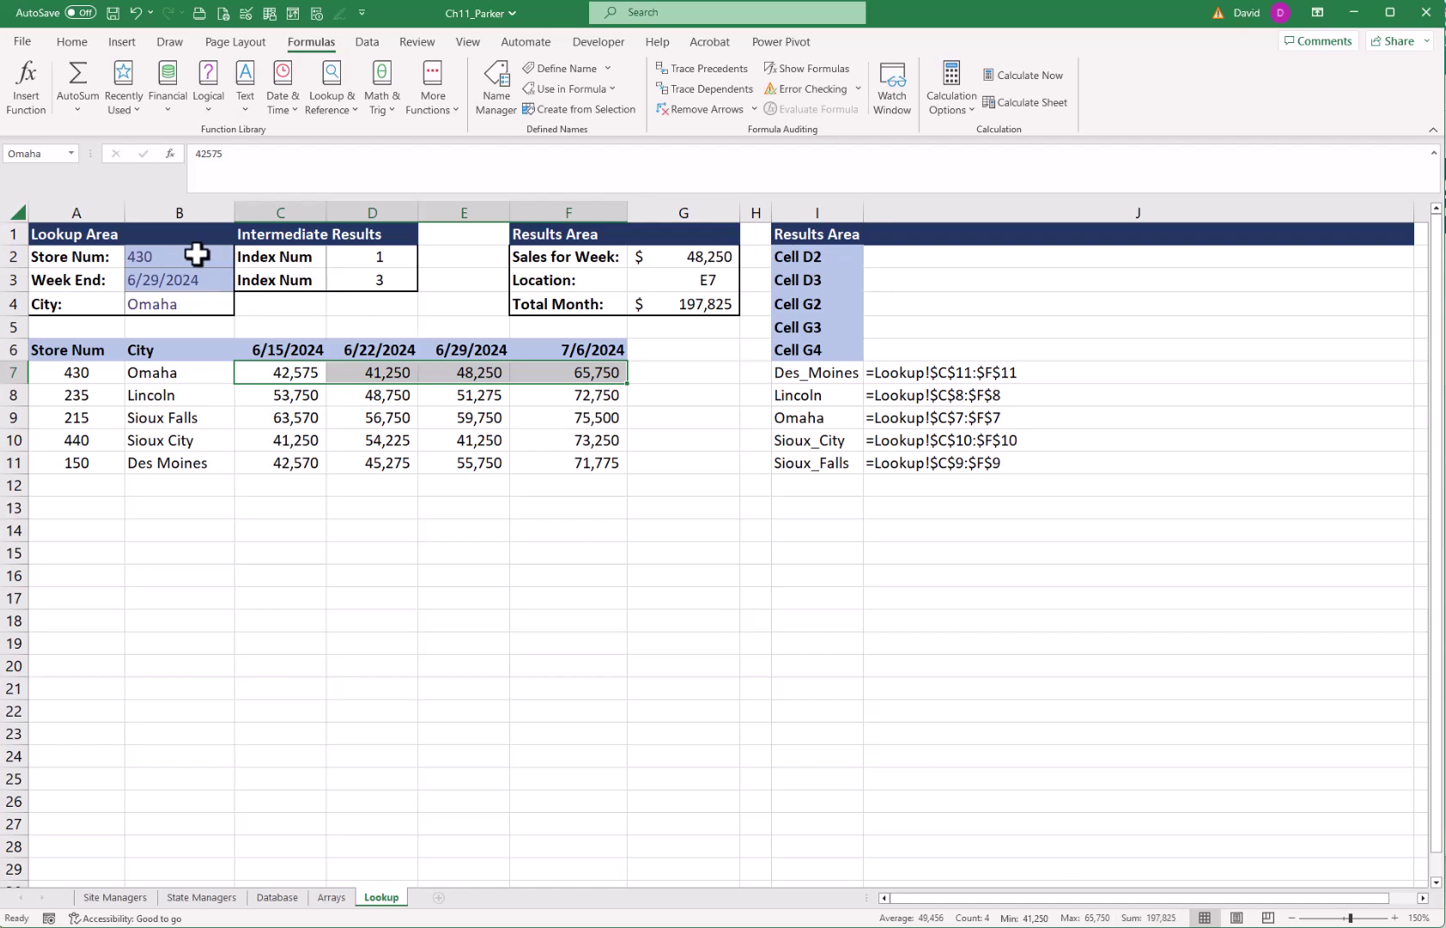
- Change Store Num in B2 to 235, then 215, giving Sioux Falls and a #REF! total
{"action": "left_click", "coordinate": [193, 254]}
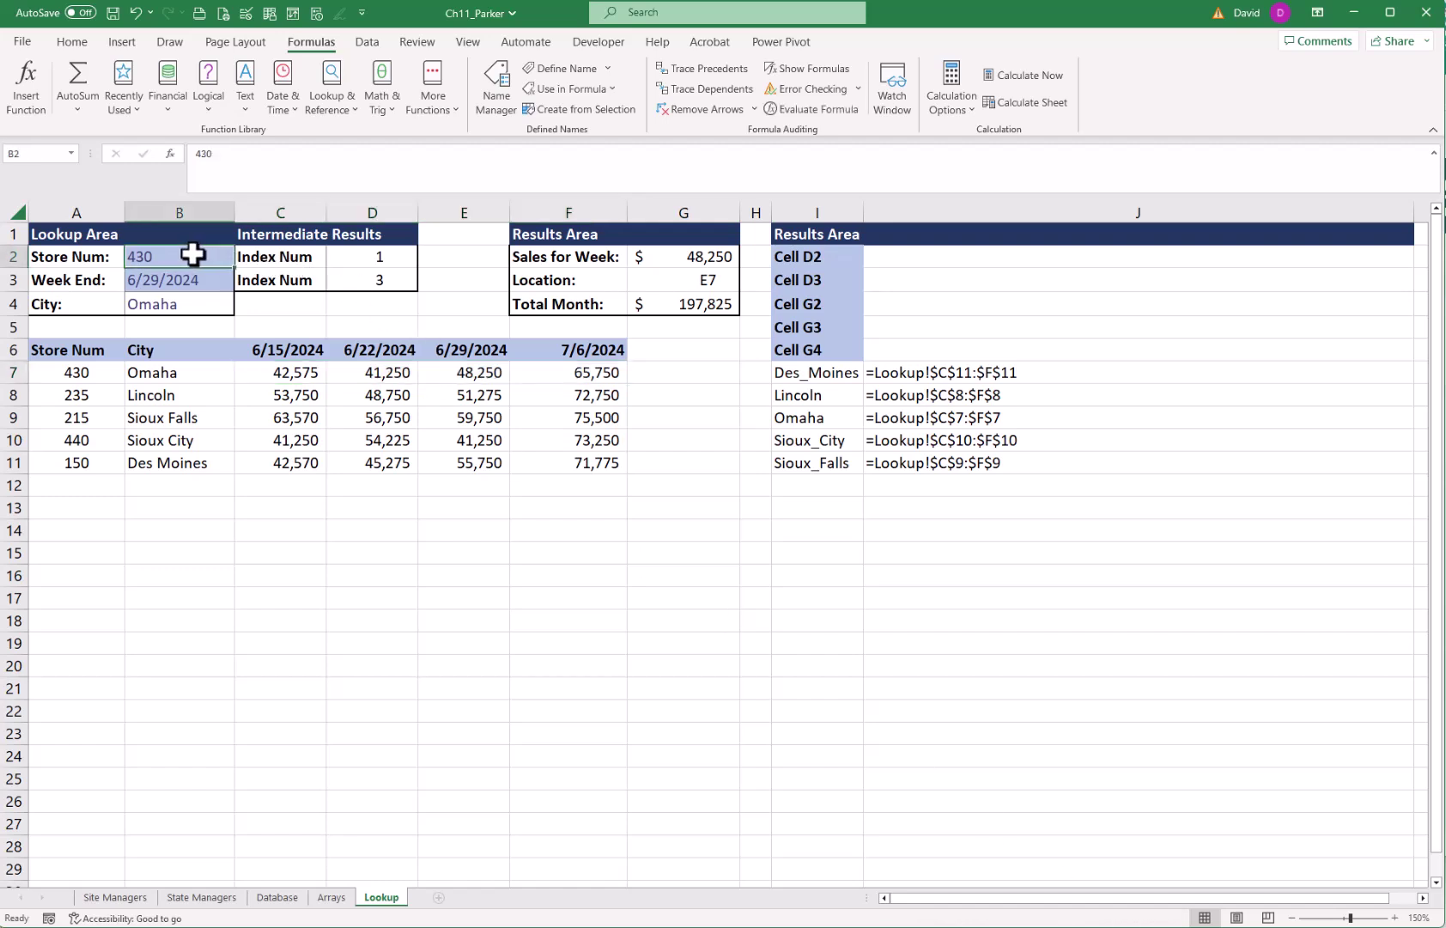
{"action": "type", "text": "235"}
{"action": "key", "text": "Return"}
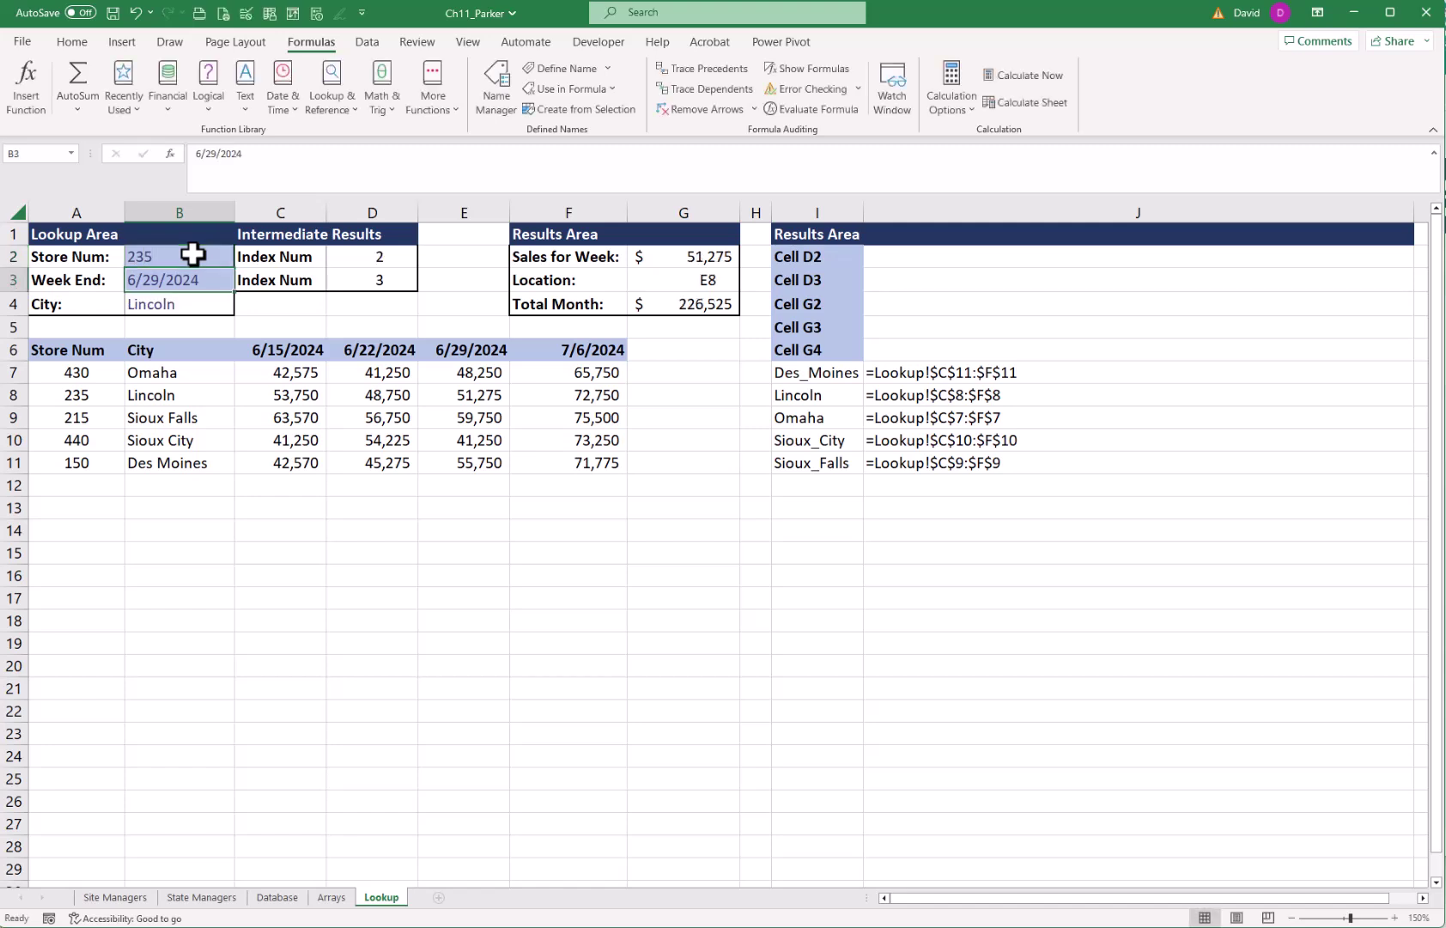
{"action": "left_click", "coordinate": [193, 254]}
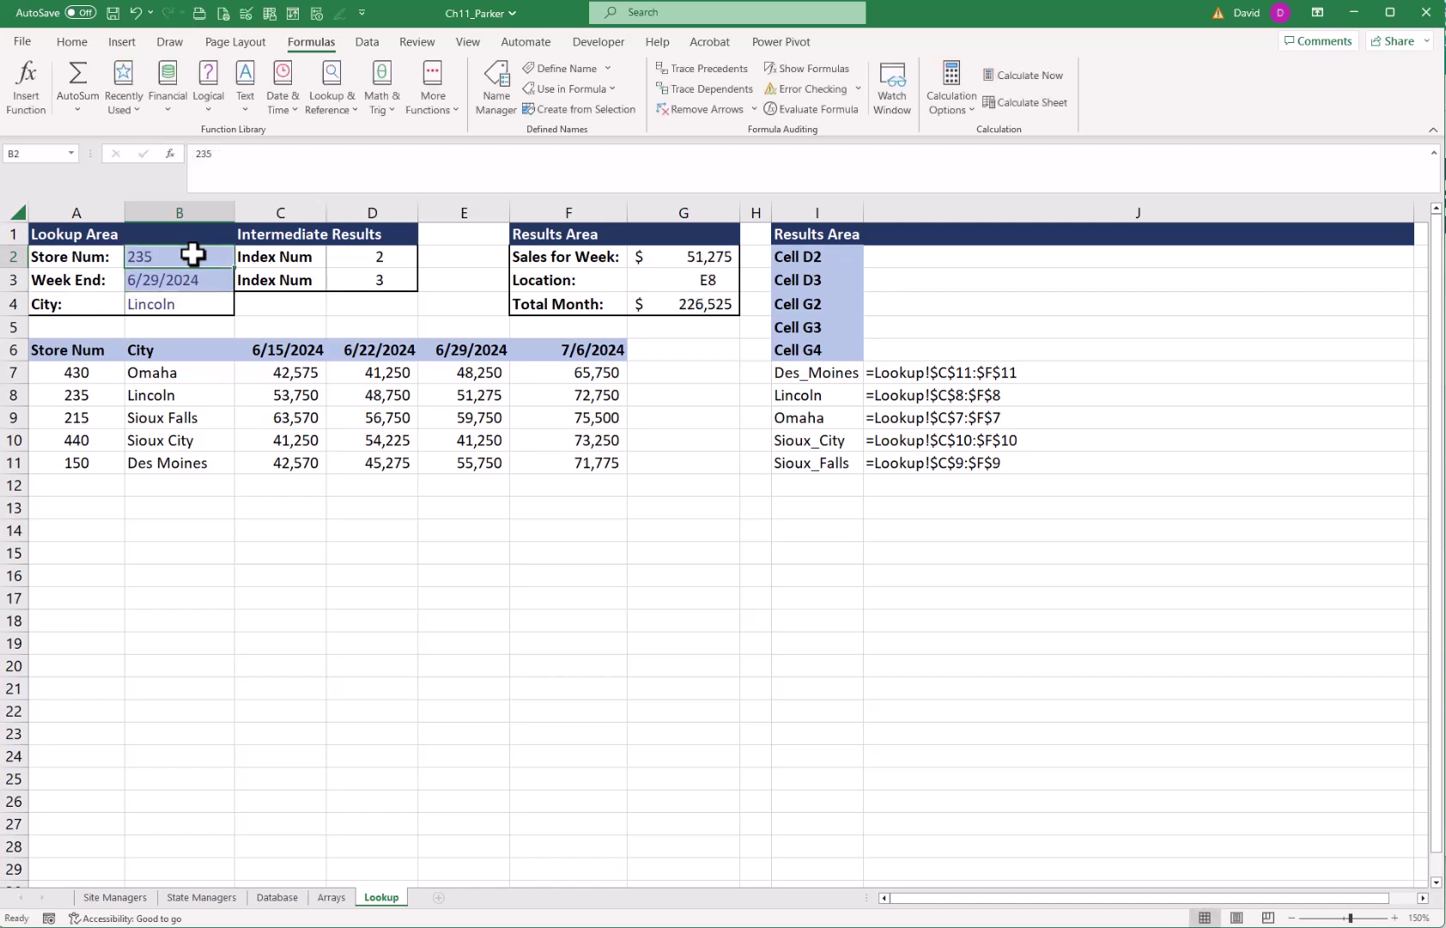
{"action": "type", "text": "215"}
{"action": "key", "text": "Return"}
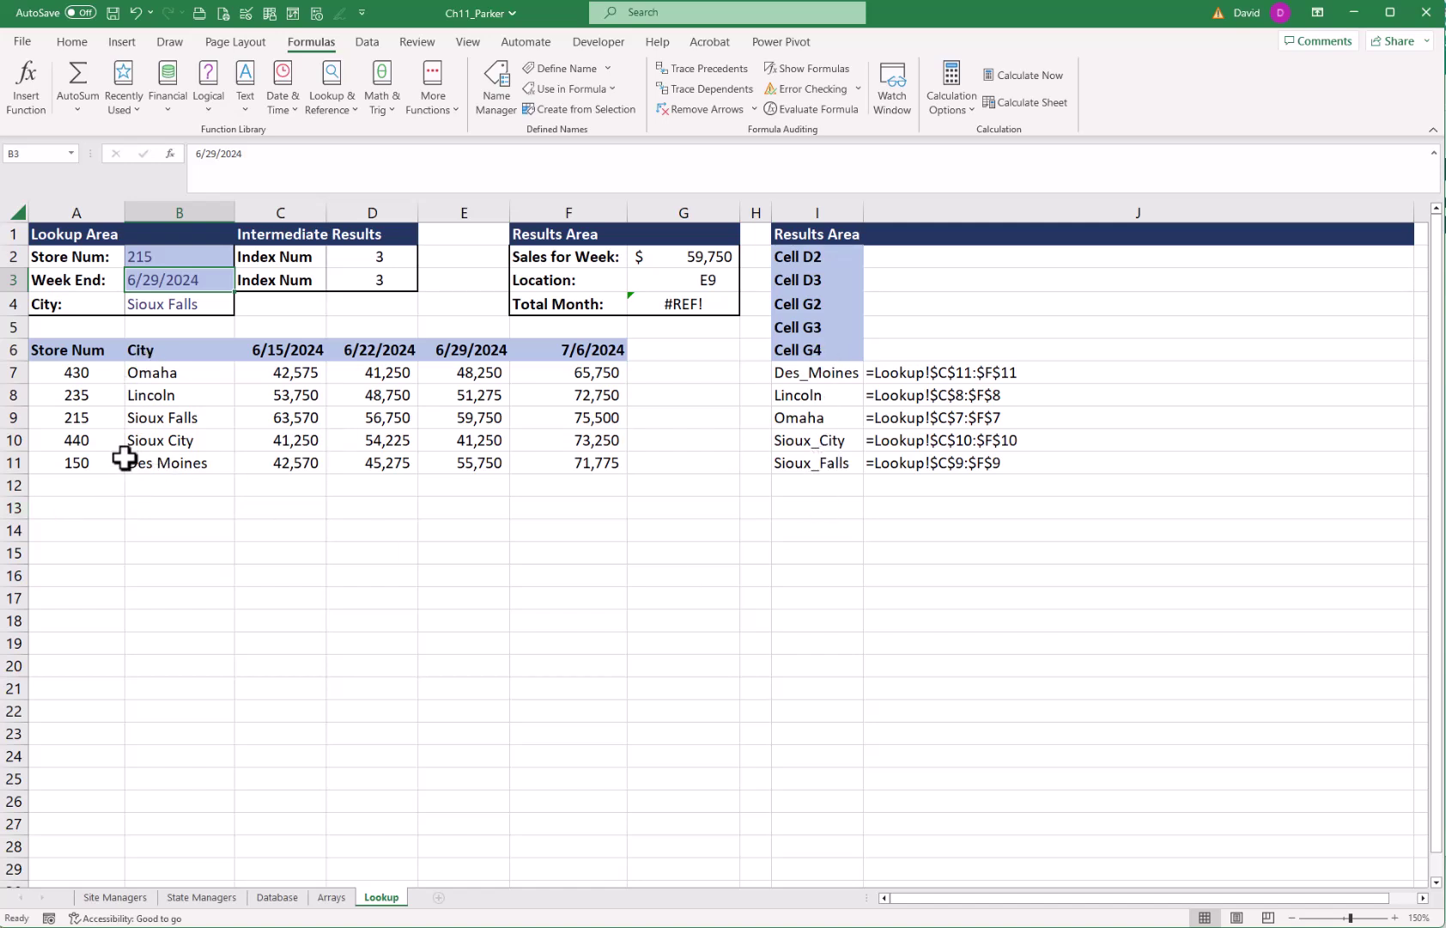
- Replace the spaces in B9:B11 with underscores: Sioux_Falls, Sioux_City and Des_Moines
{"action": "left_click", "coordinate": [163, 416]}
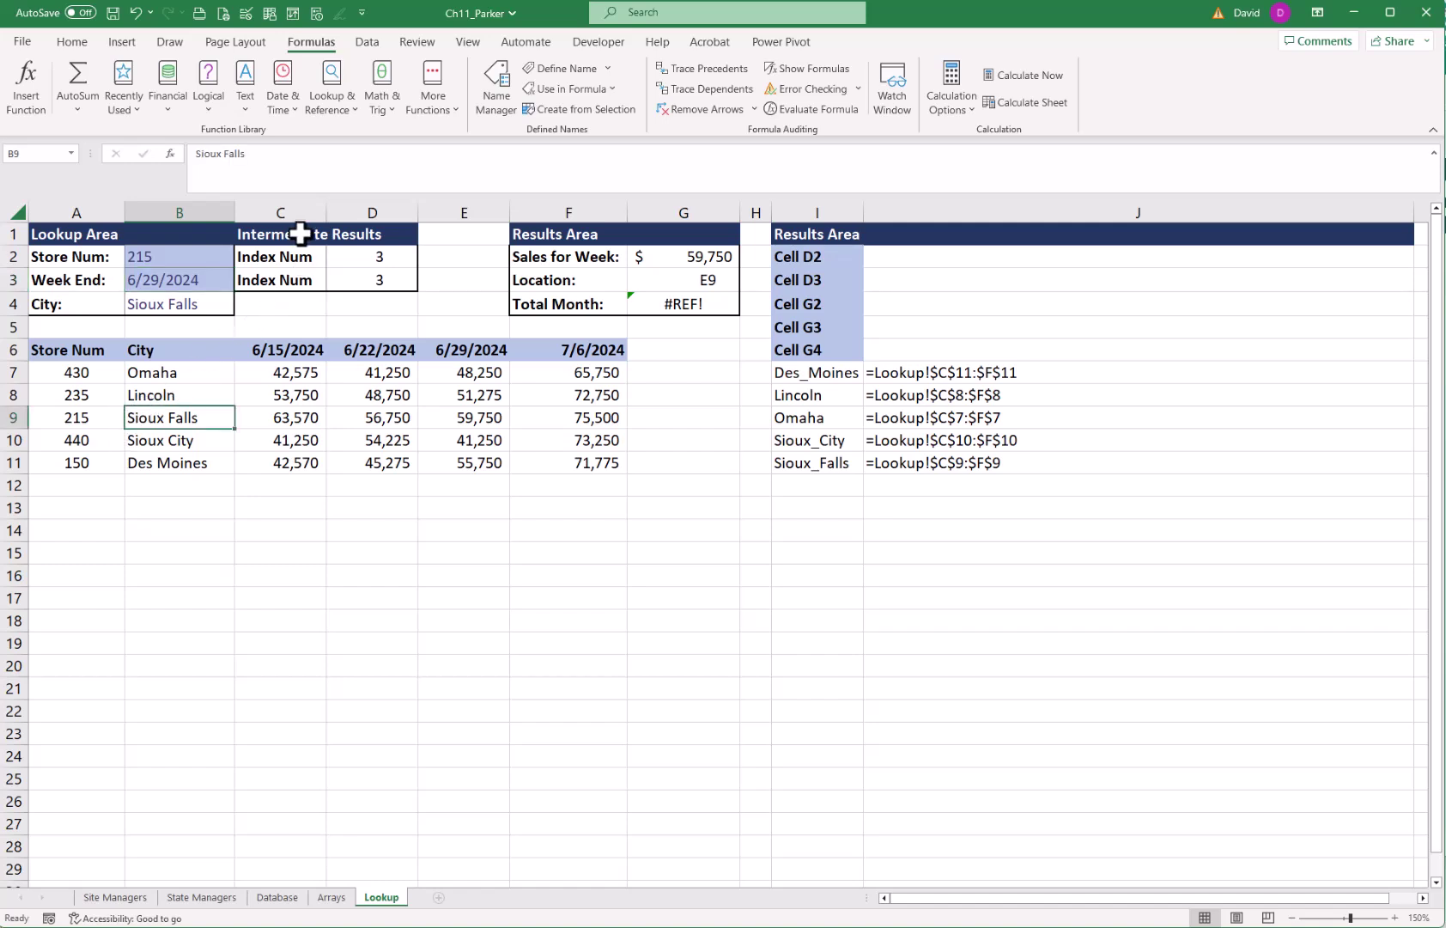
{"action": "left_click", "coordinate": [225, 157]}
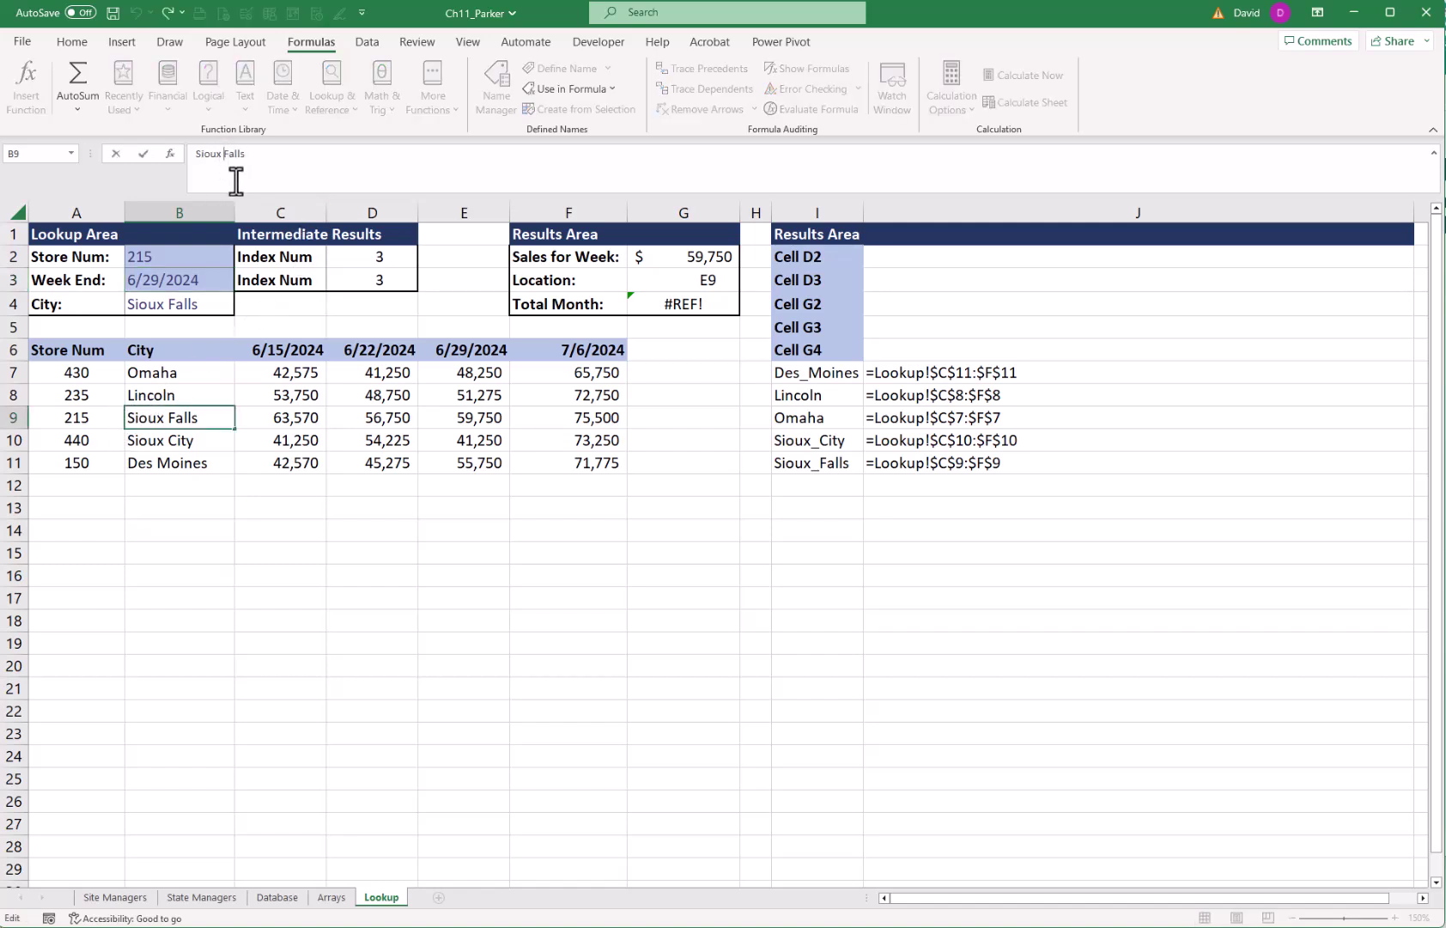
{"action": "key", "text": "BackSpace"}
{"action": "type", "text": "_"}
{"action": "key", "text": "Return"}
{"action": "left_click", "coordinate": [225, 156]}
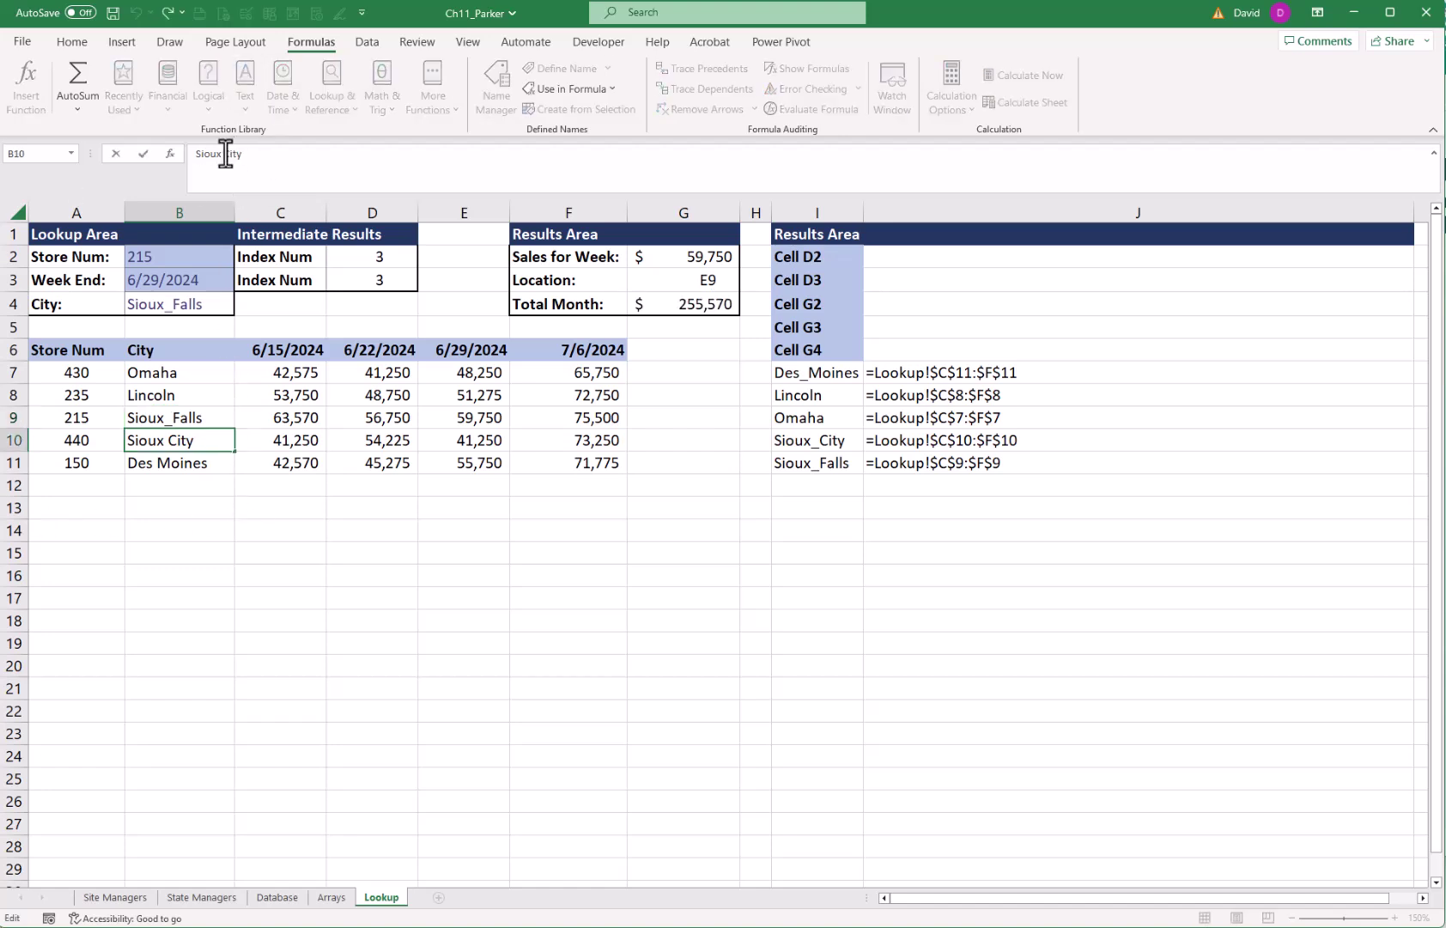
{"action": "key", "text": "BackSpace"}
{"action": "type", "text": "_"}
{"action": "key", "text": "Return"}
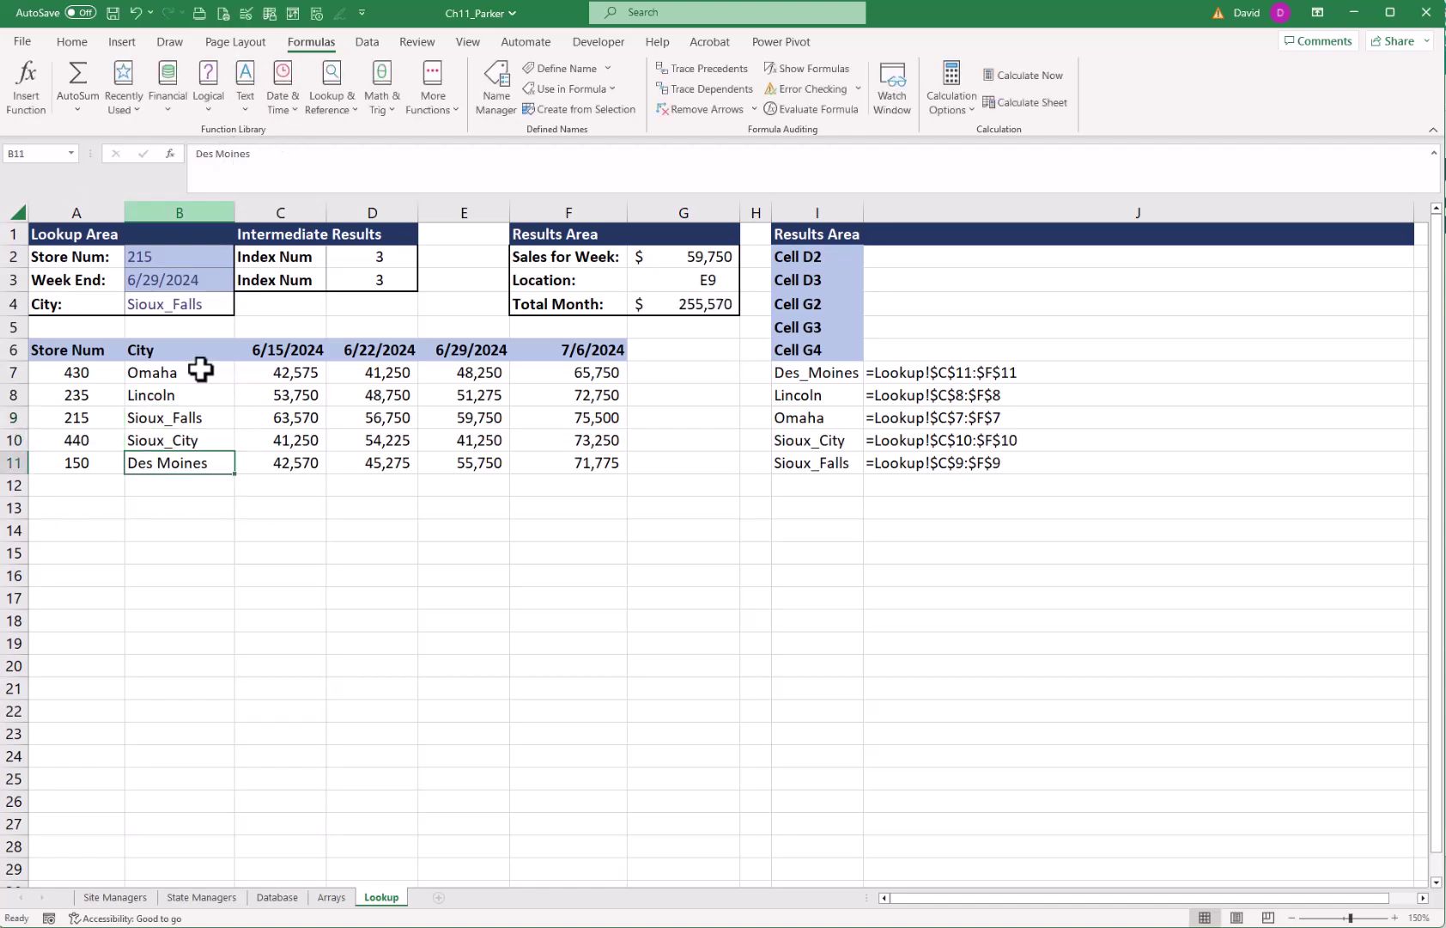
{"action": "left_click", "coordinate": [217, 179]}
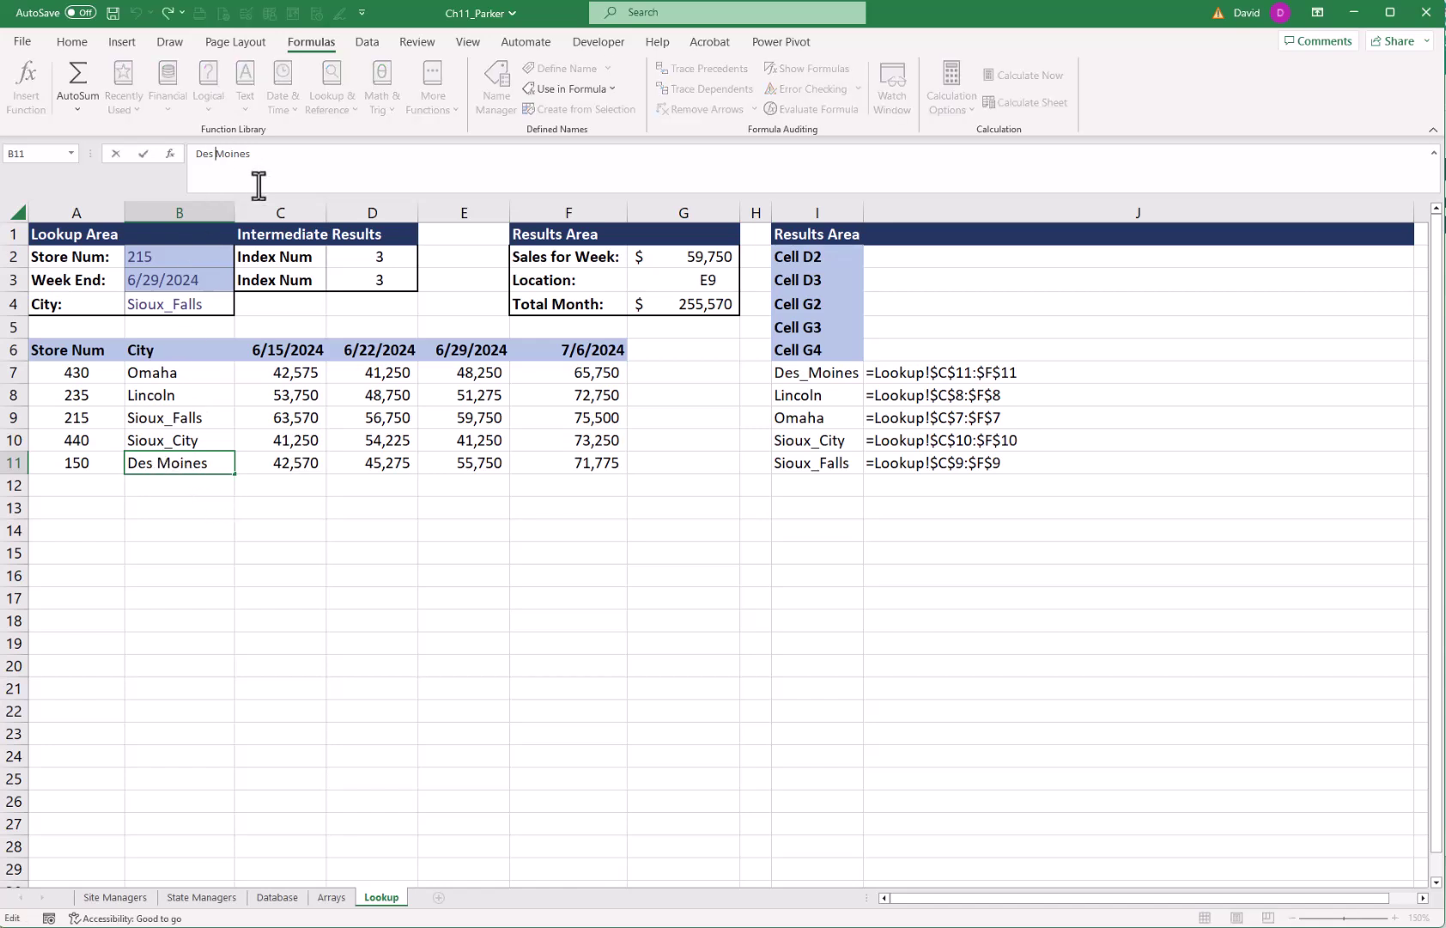
{"action": "key", "text": "BackSpace"}
{"action": "type", "text": "_"}
{"action": "key", "text": "Return"}
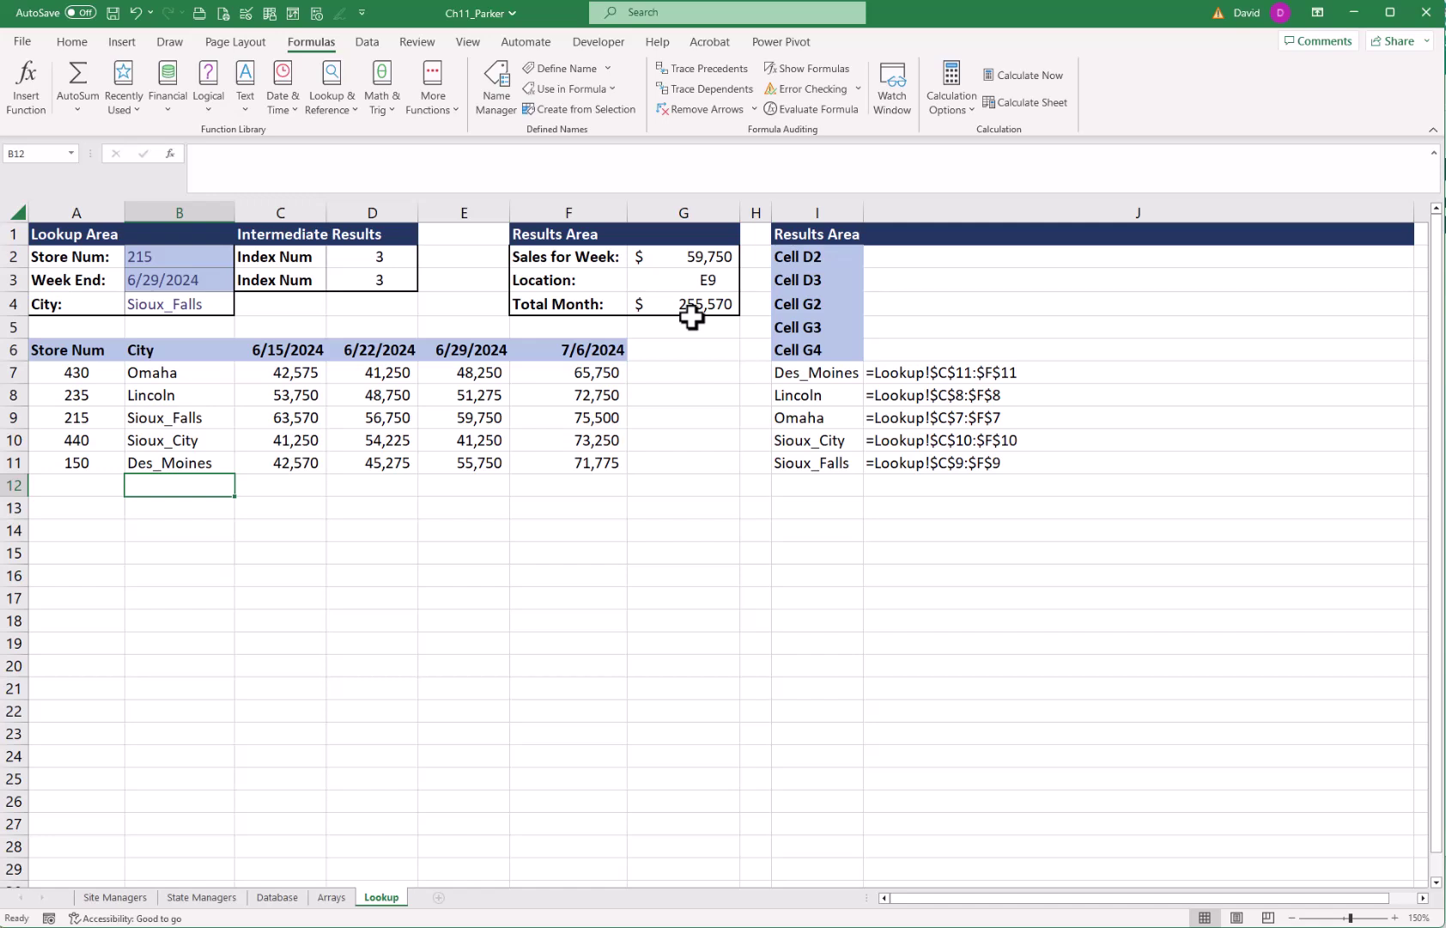
- Enter =FORMULATEXT(D2) in J2 and fill it down to J3
{"action": "left_click", "coordinate": [900, 261]}
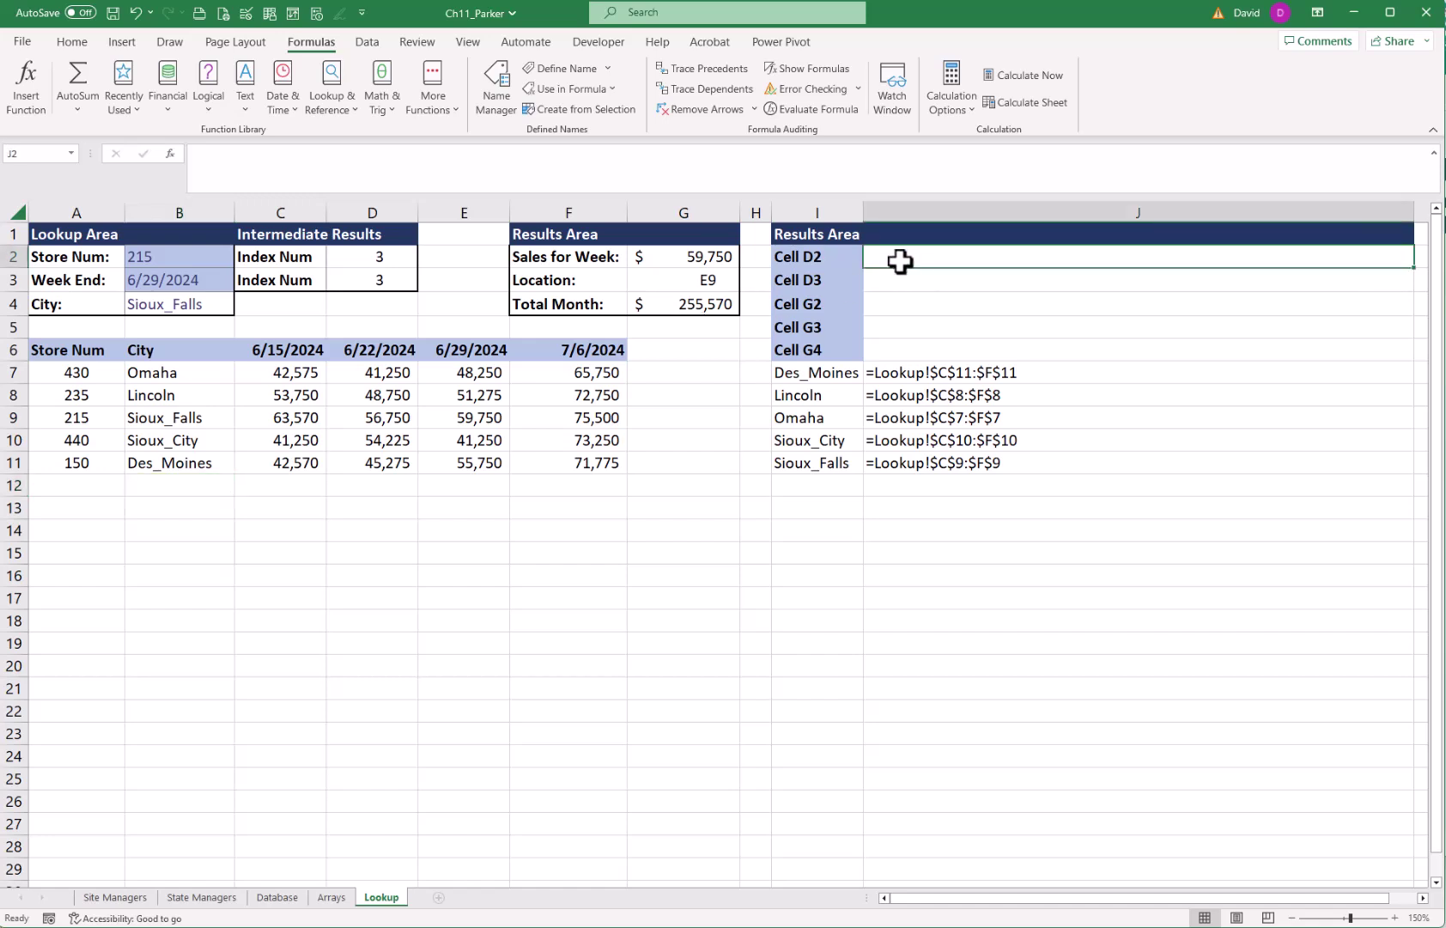
{"action": "left_click", "coordinate": [331, 94]}
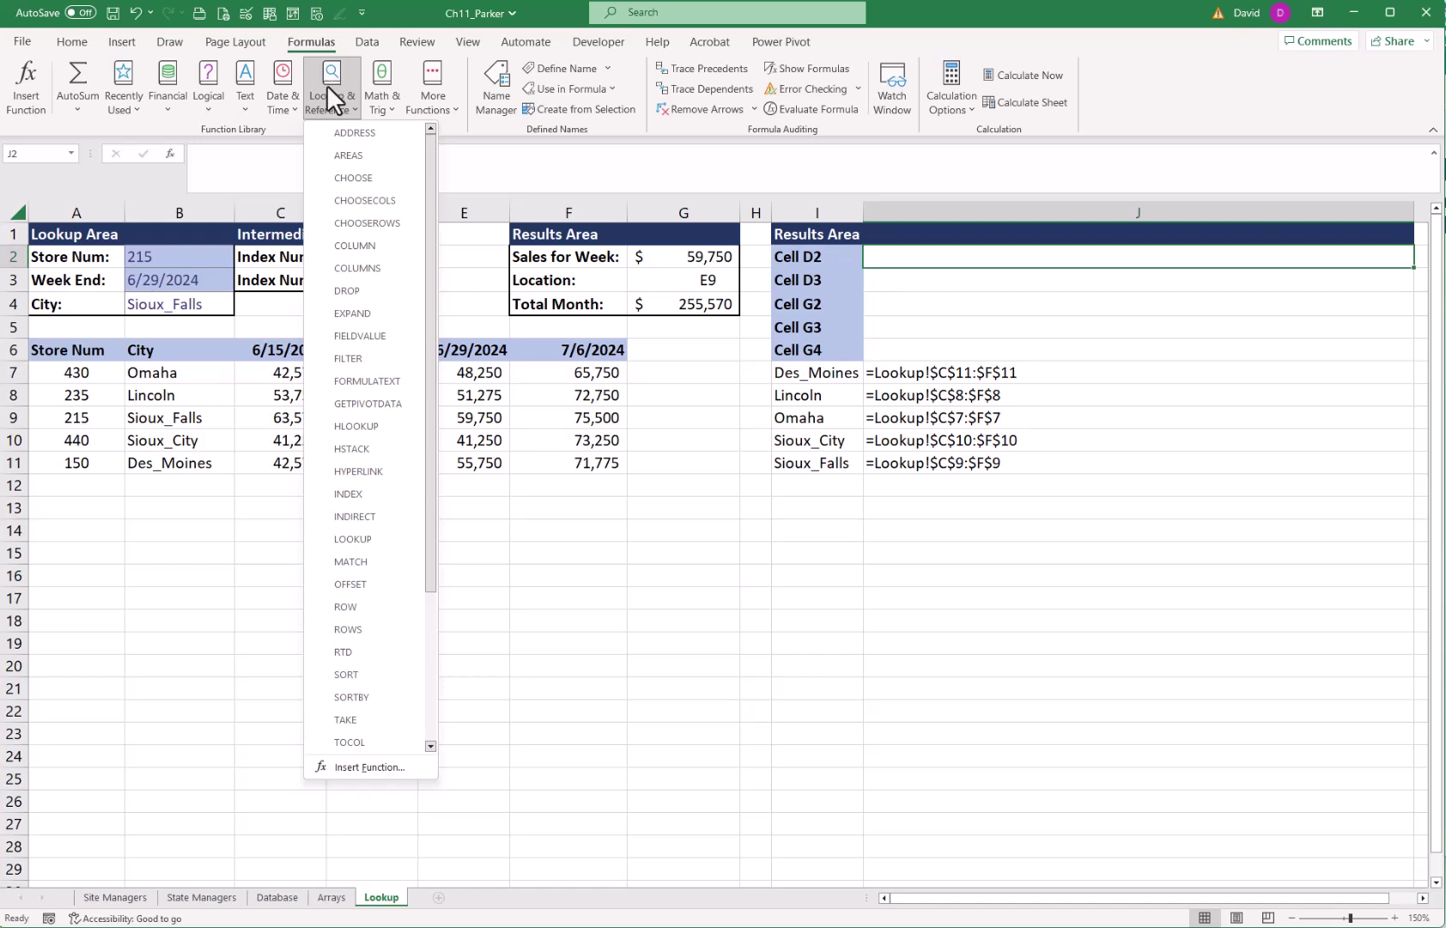
{"action": "left_click", "coordinate": [375, 380]}
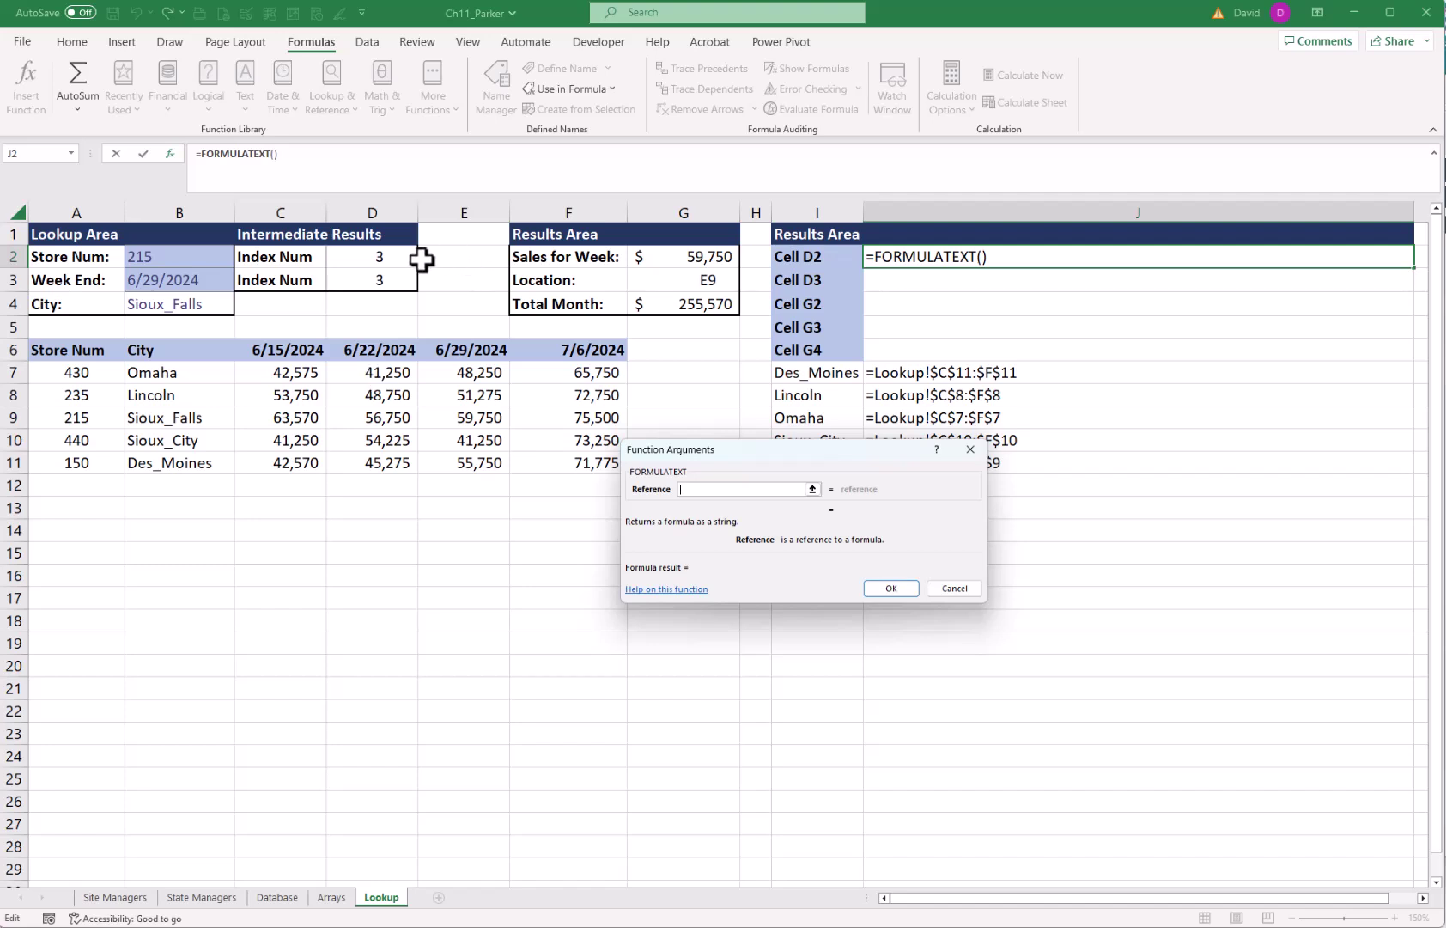
{"action": "left_click", "coordinate": [361, 257]}
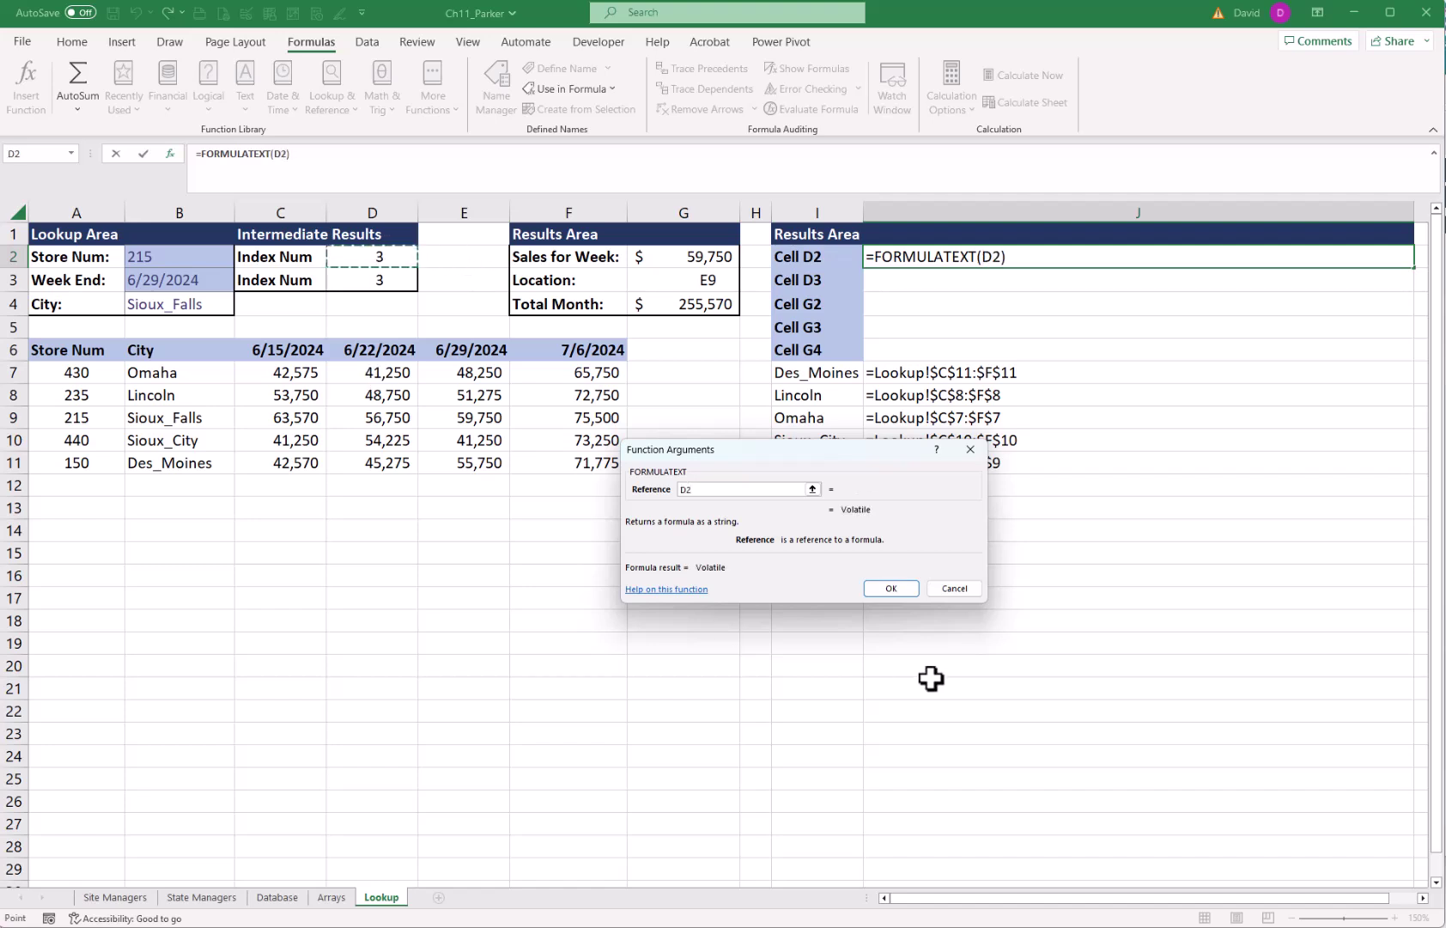
{"action": "left_click", "coordinate": [890, 589]}
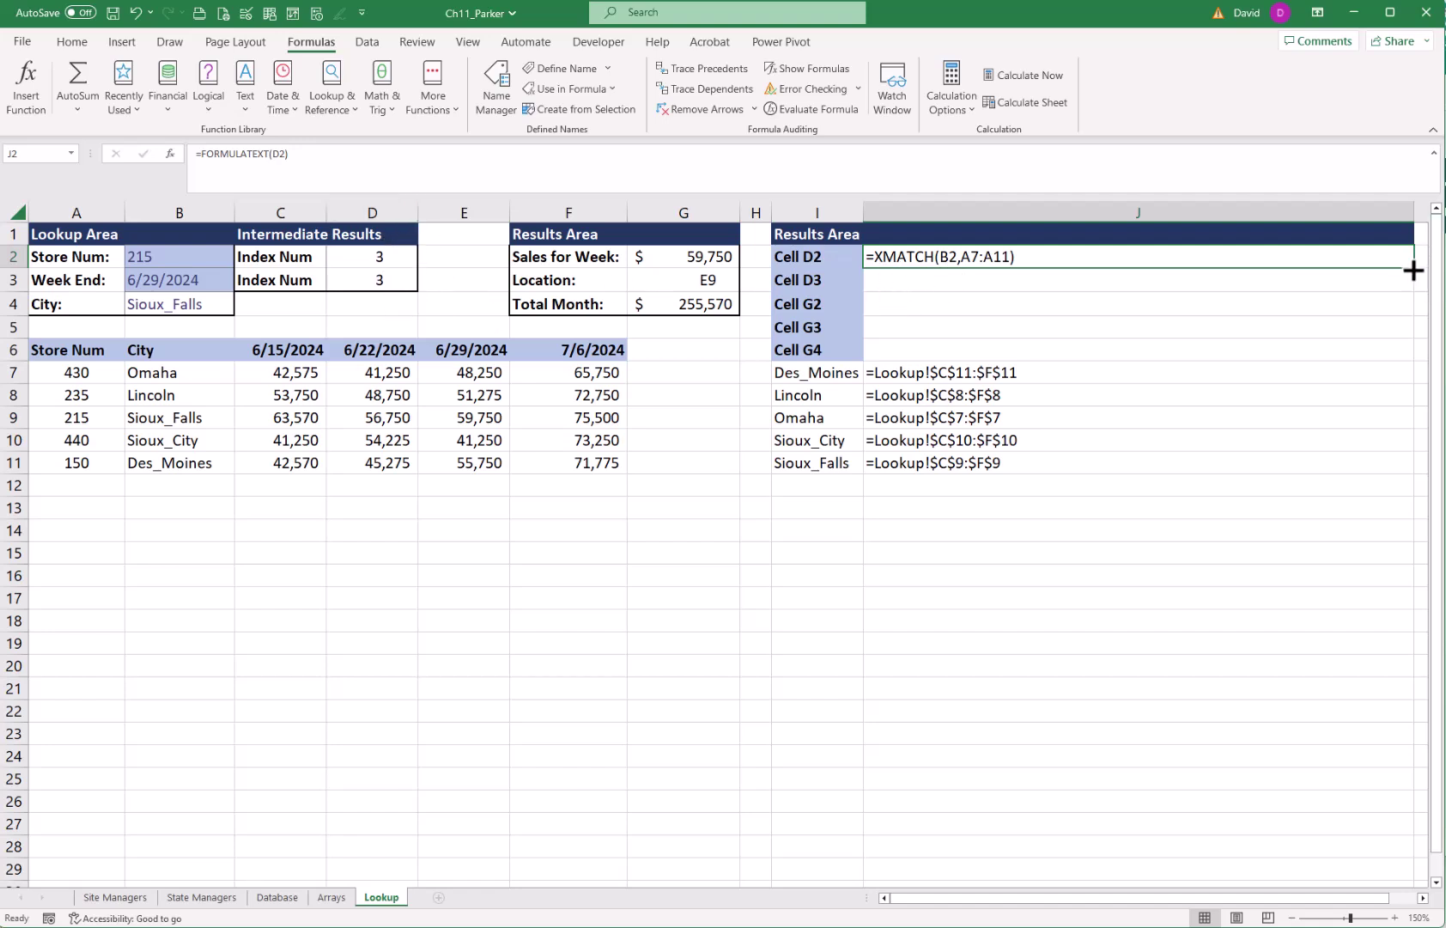
{"action": "left_click_drag", "start_coordinate": [1414, 268], "coordinate": [820, 278]}
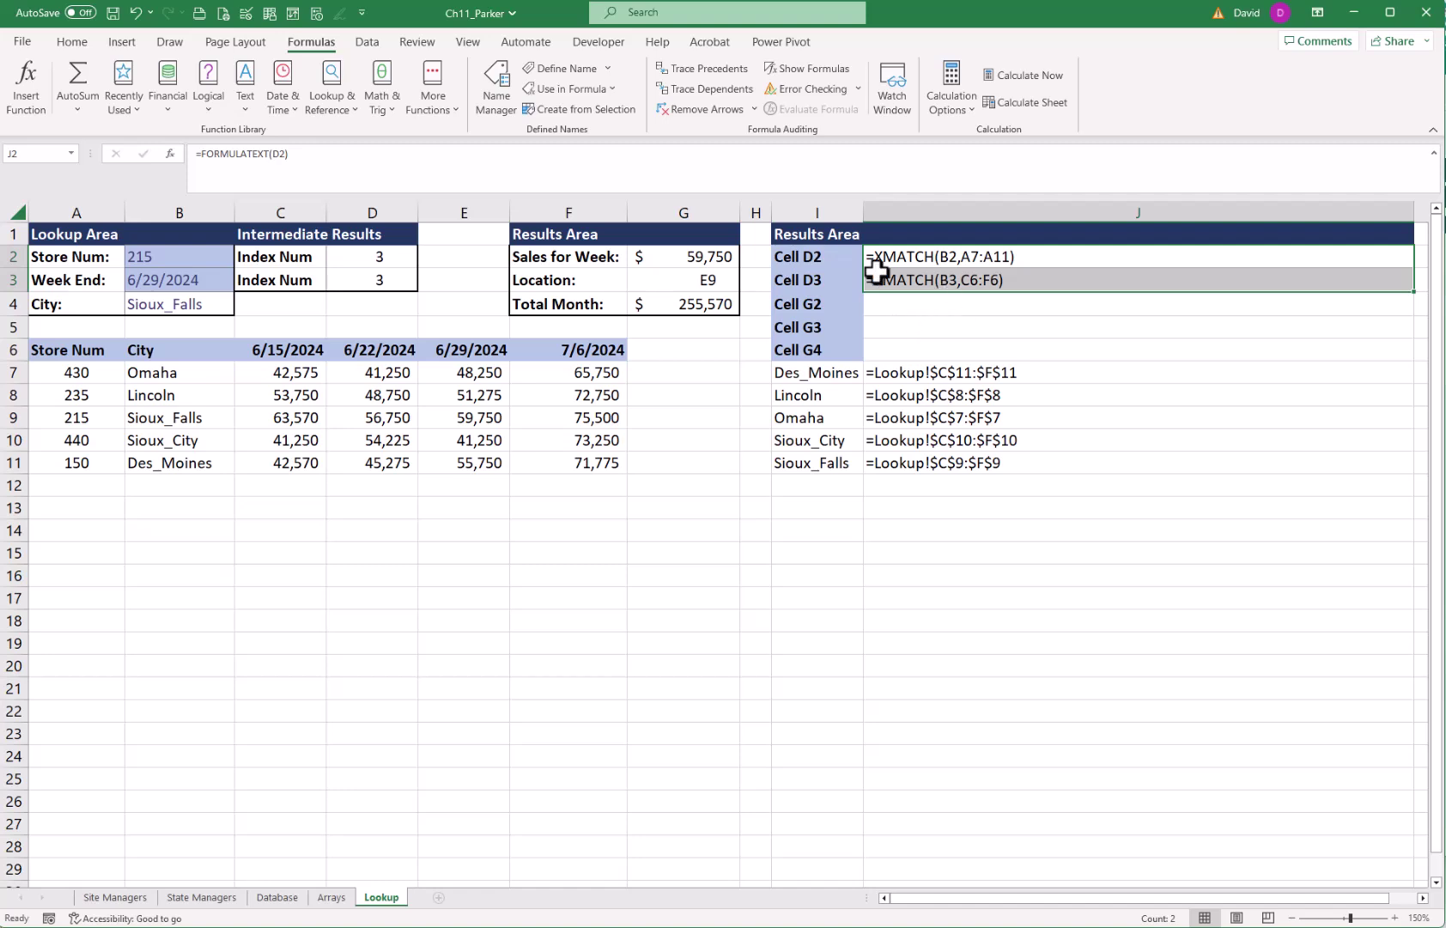
- Enter =FORMULATEXT(G2) in J4 and fill it down through J6
{"action": "key", "text": "Down"}
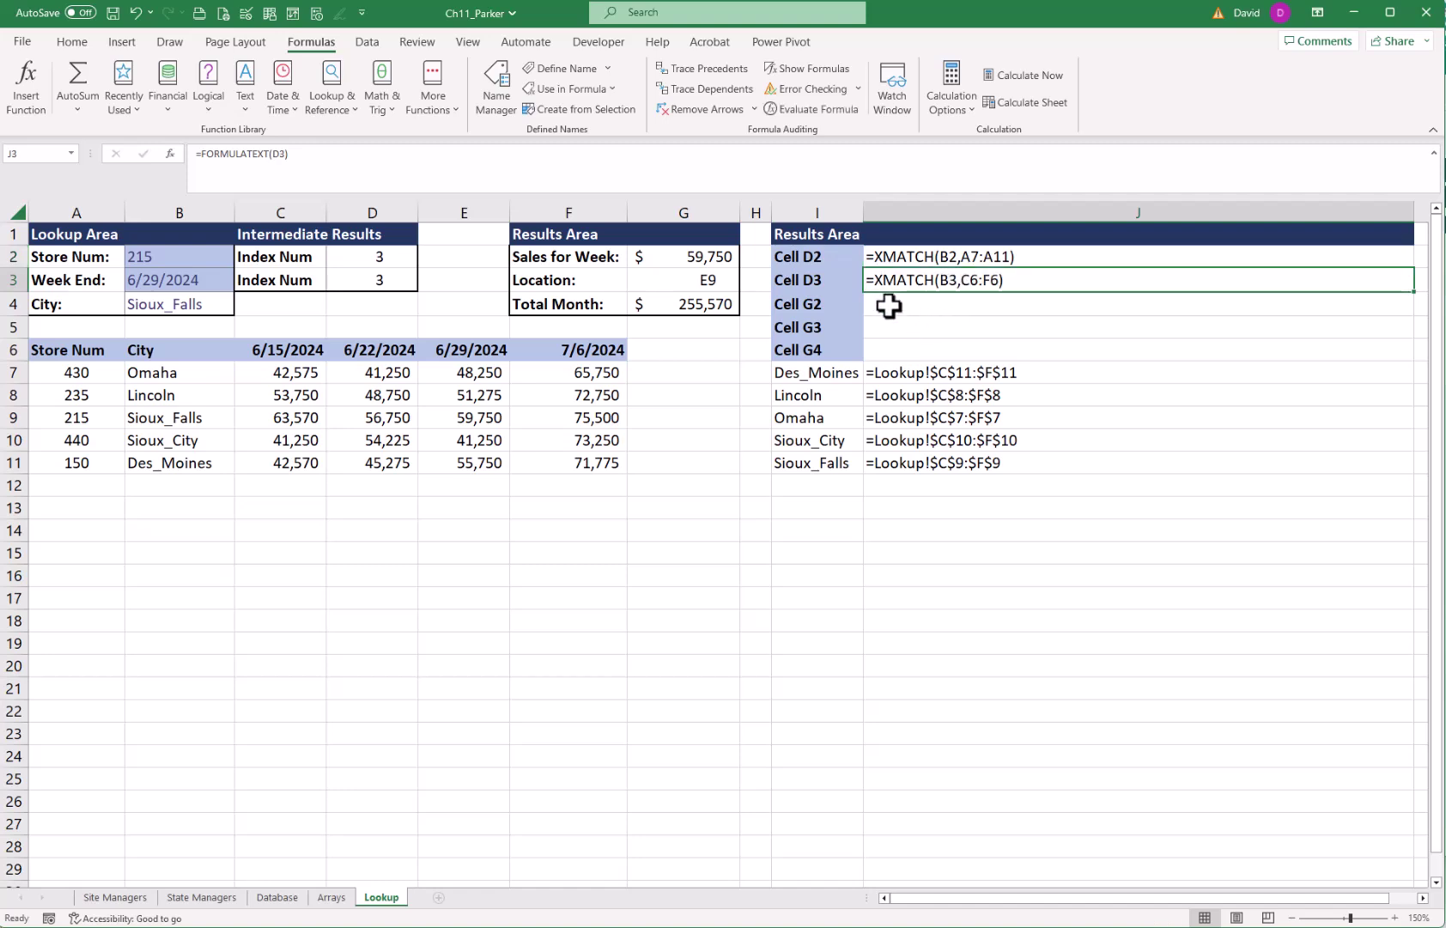
{"action": "left_click", "coordinate": [889, 306]}
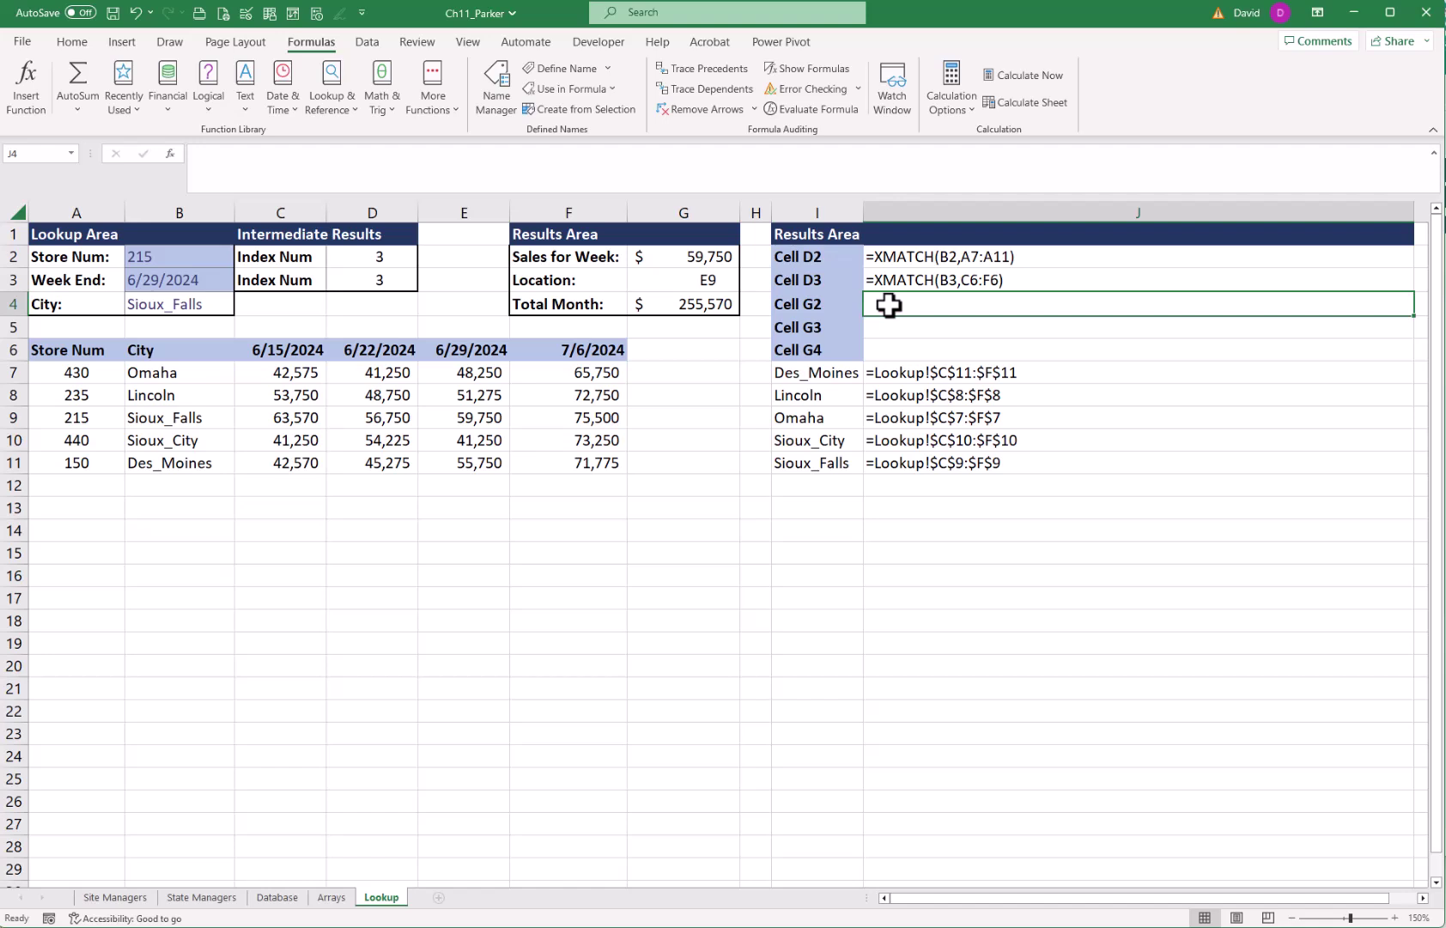
{"action": "type", "text": "="}
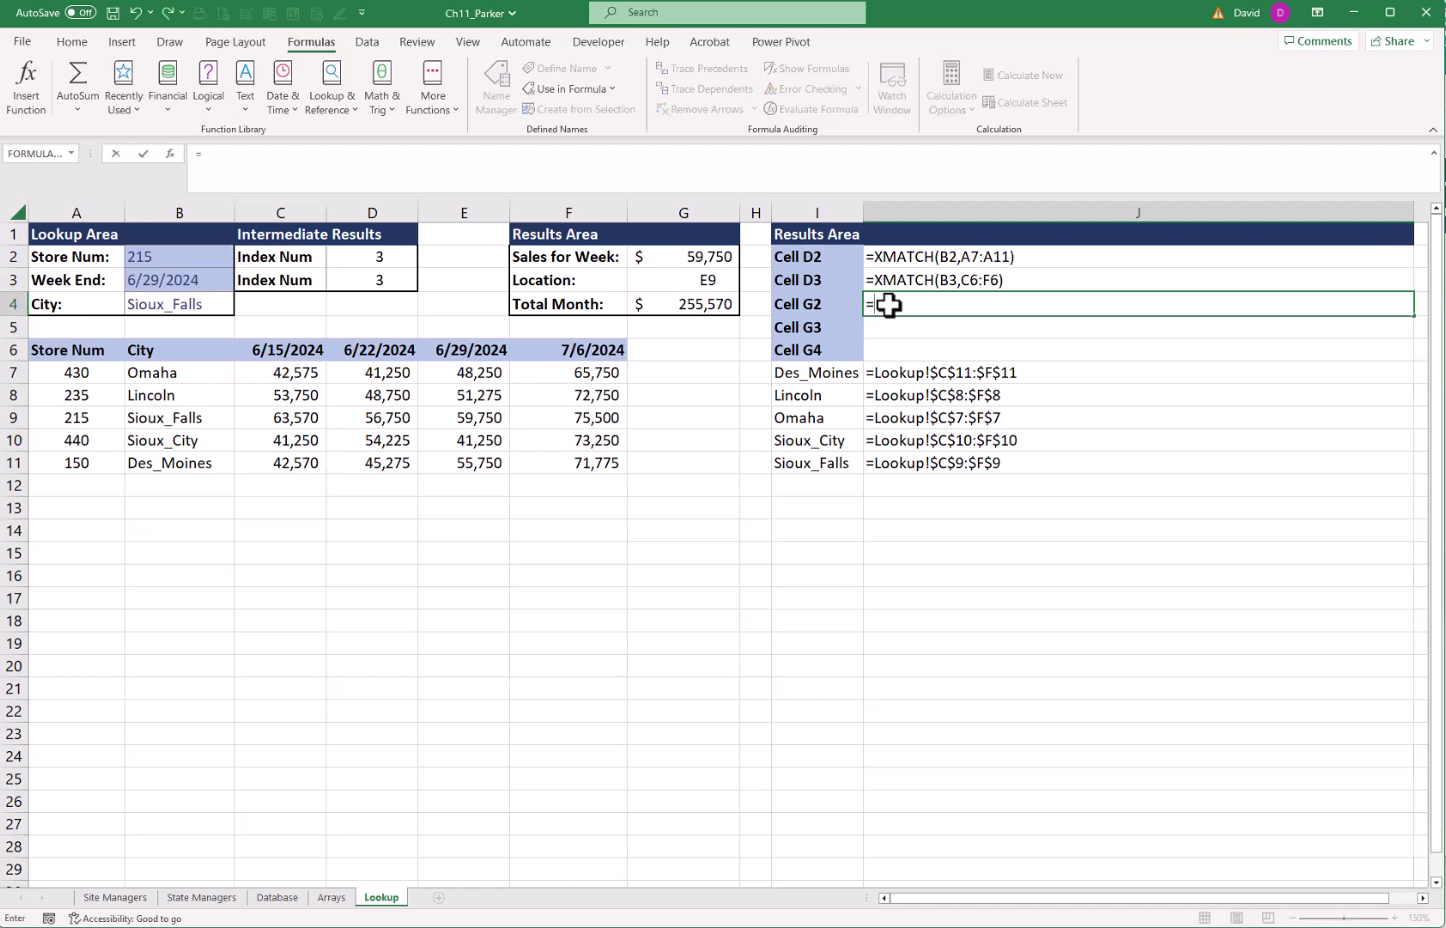
{"action": "type", "text": "form"}
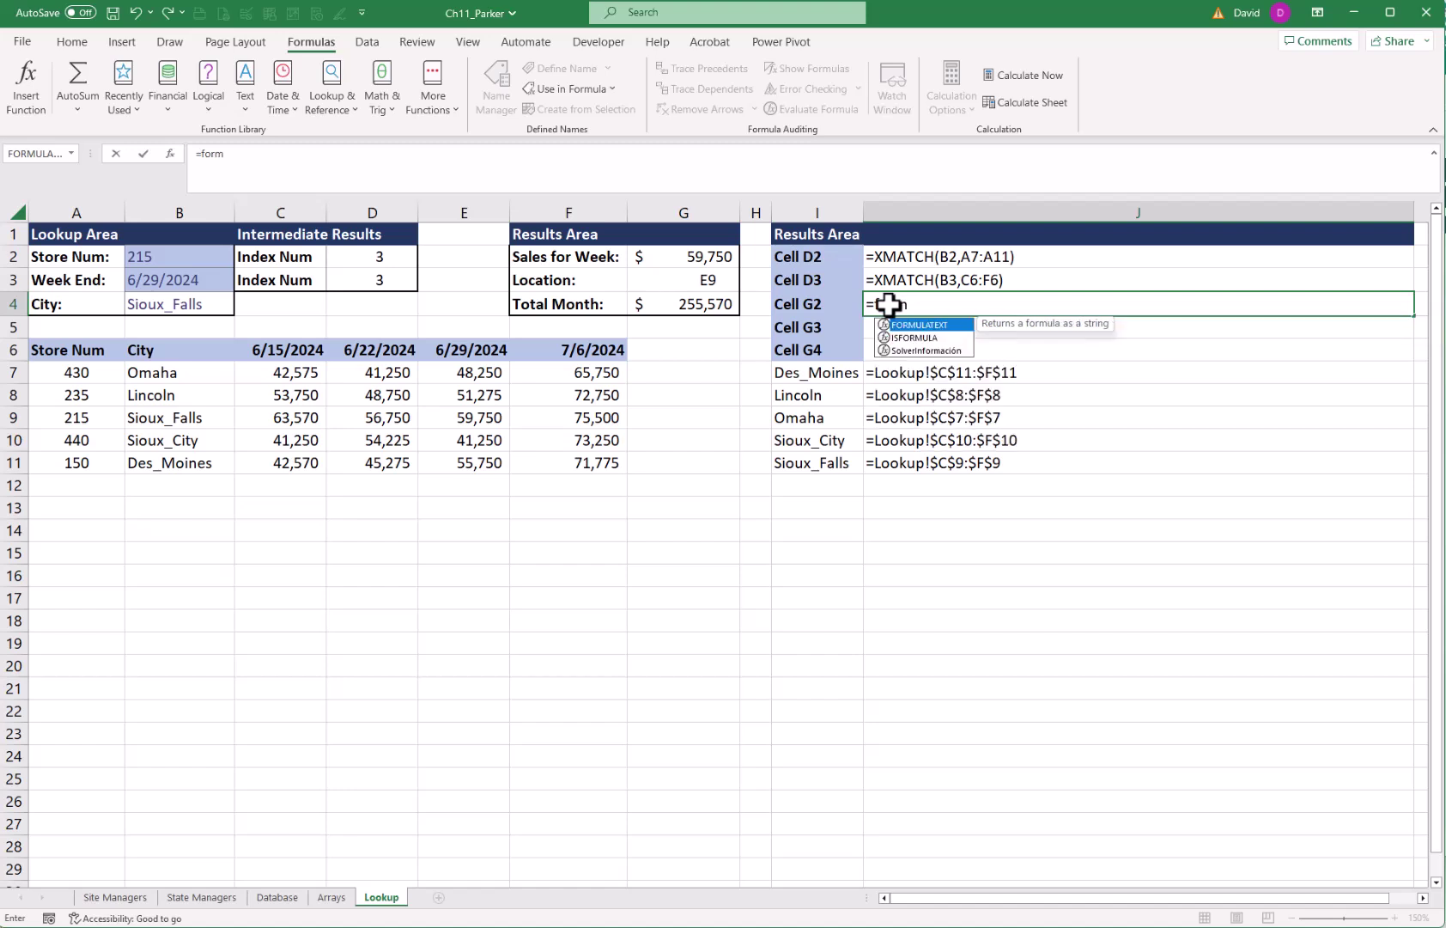
{"action": "key", "text": "Tab"}
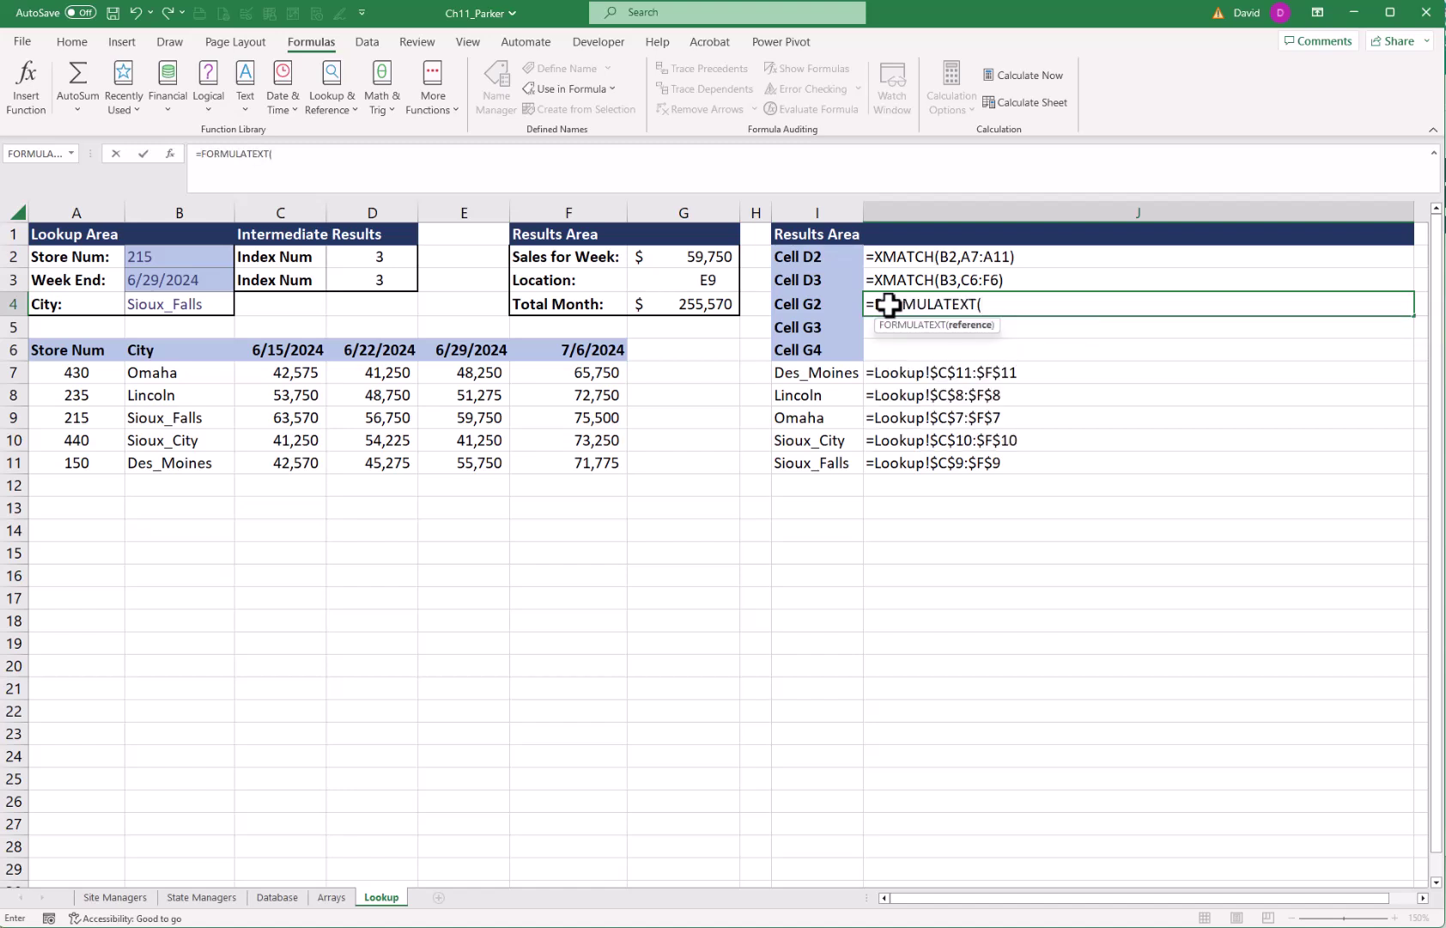
{"action": "left_click", "coordinate": [681, 258]}
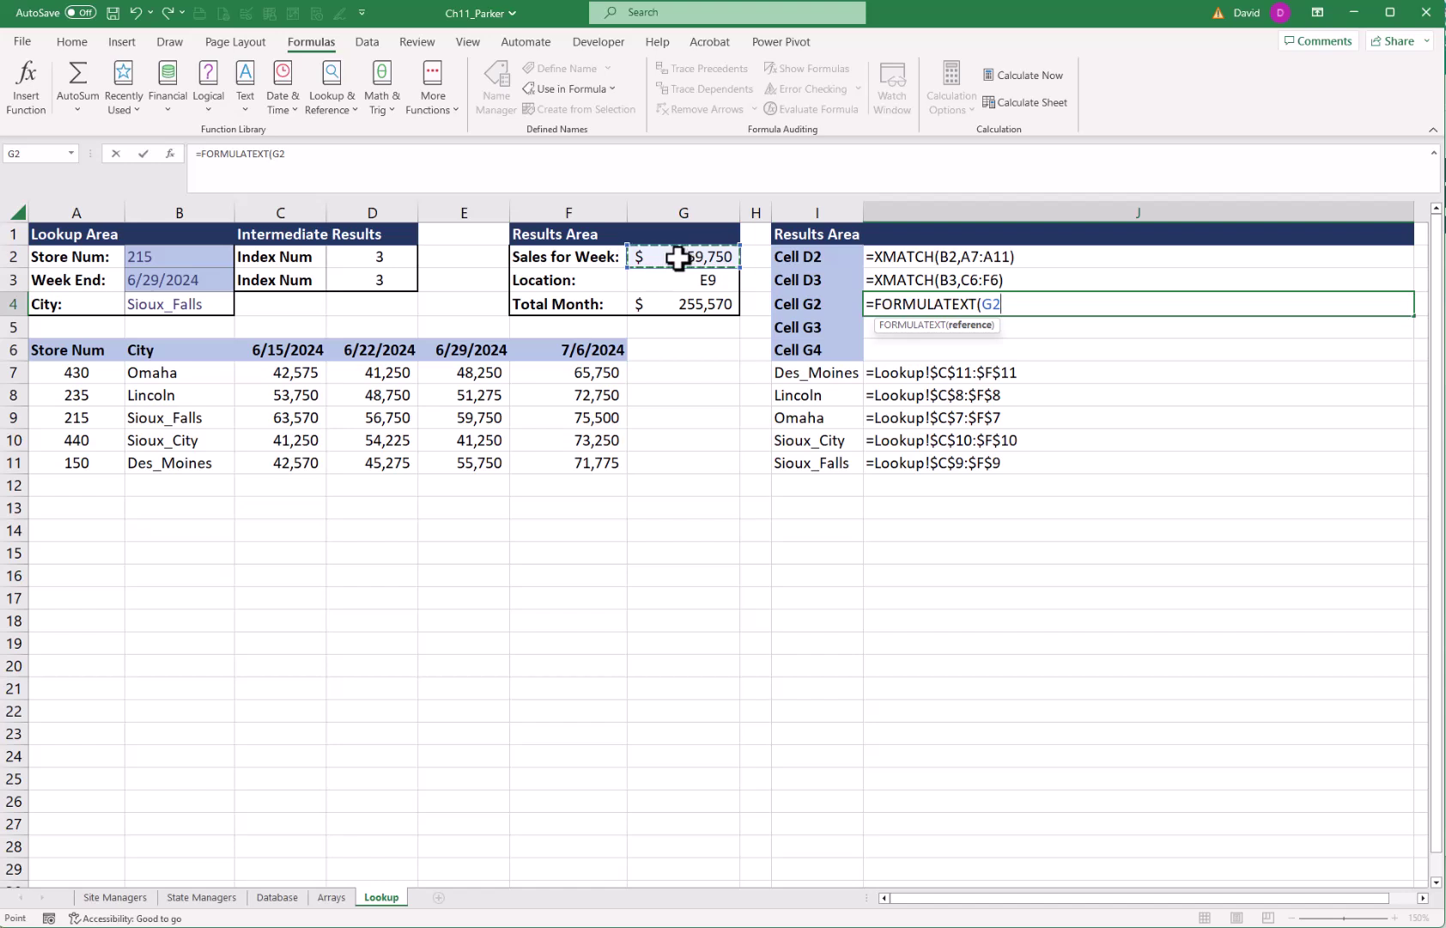
{"action": "key", "text": "Return"}
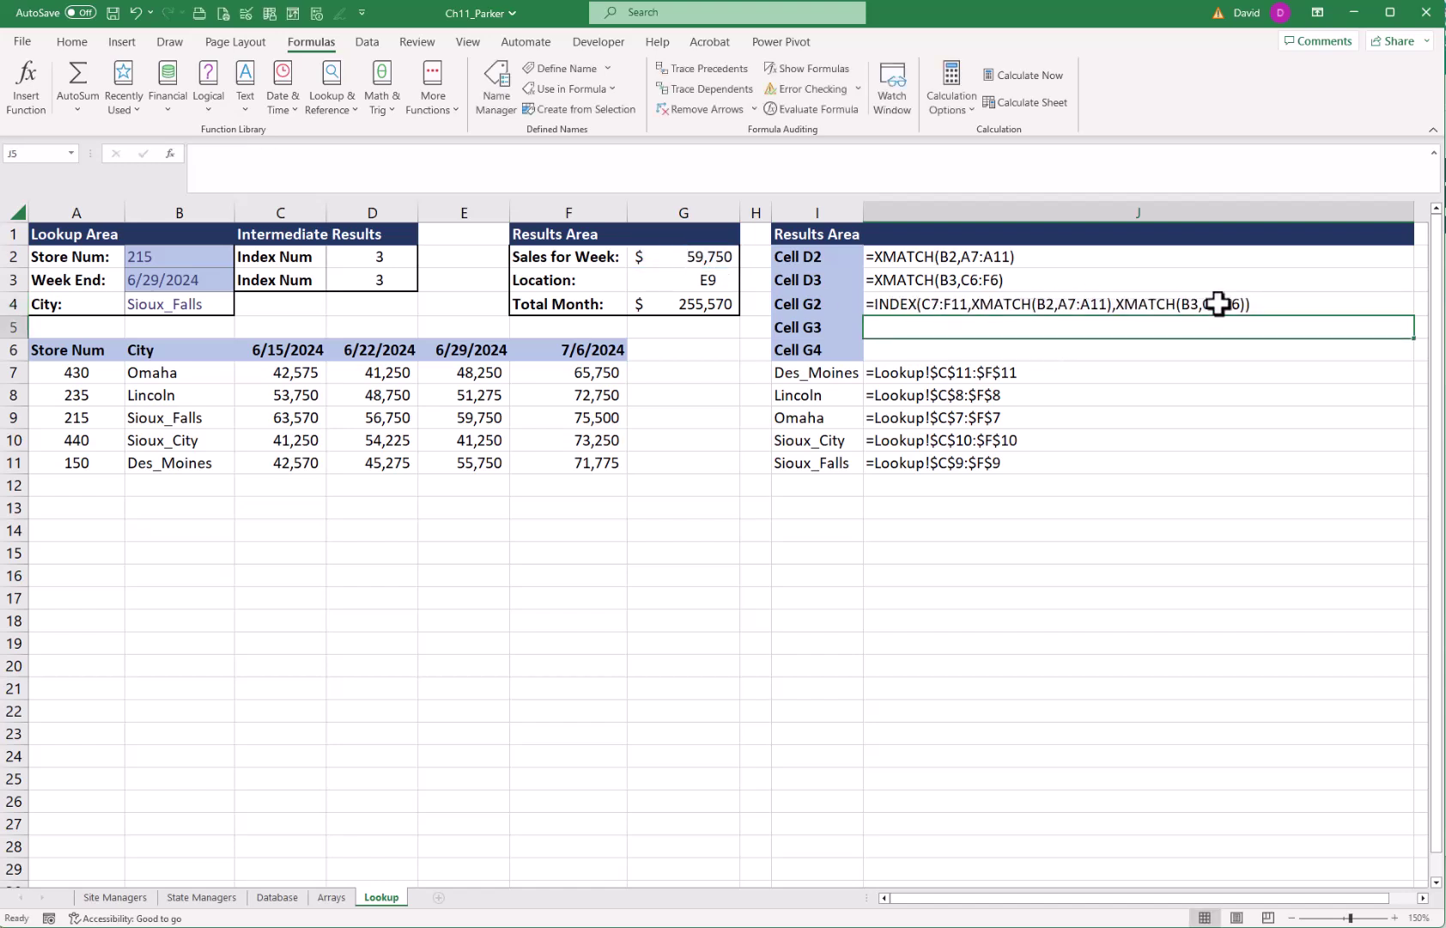
{"action": "key", "text": "Up"}
{"action": "left_click_drag", "start_coordinate": [1417, 320], "coordinate": [1408, 355]}
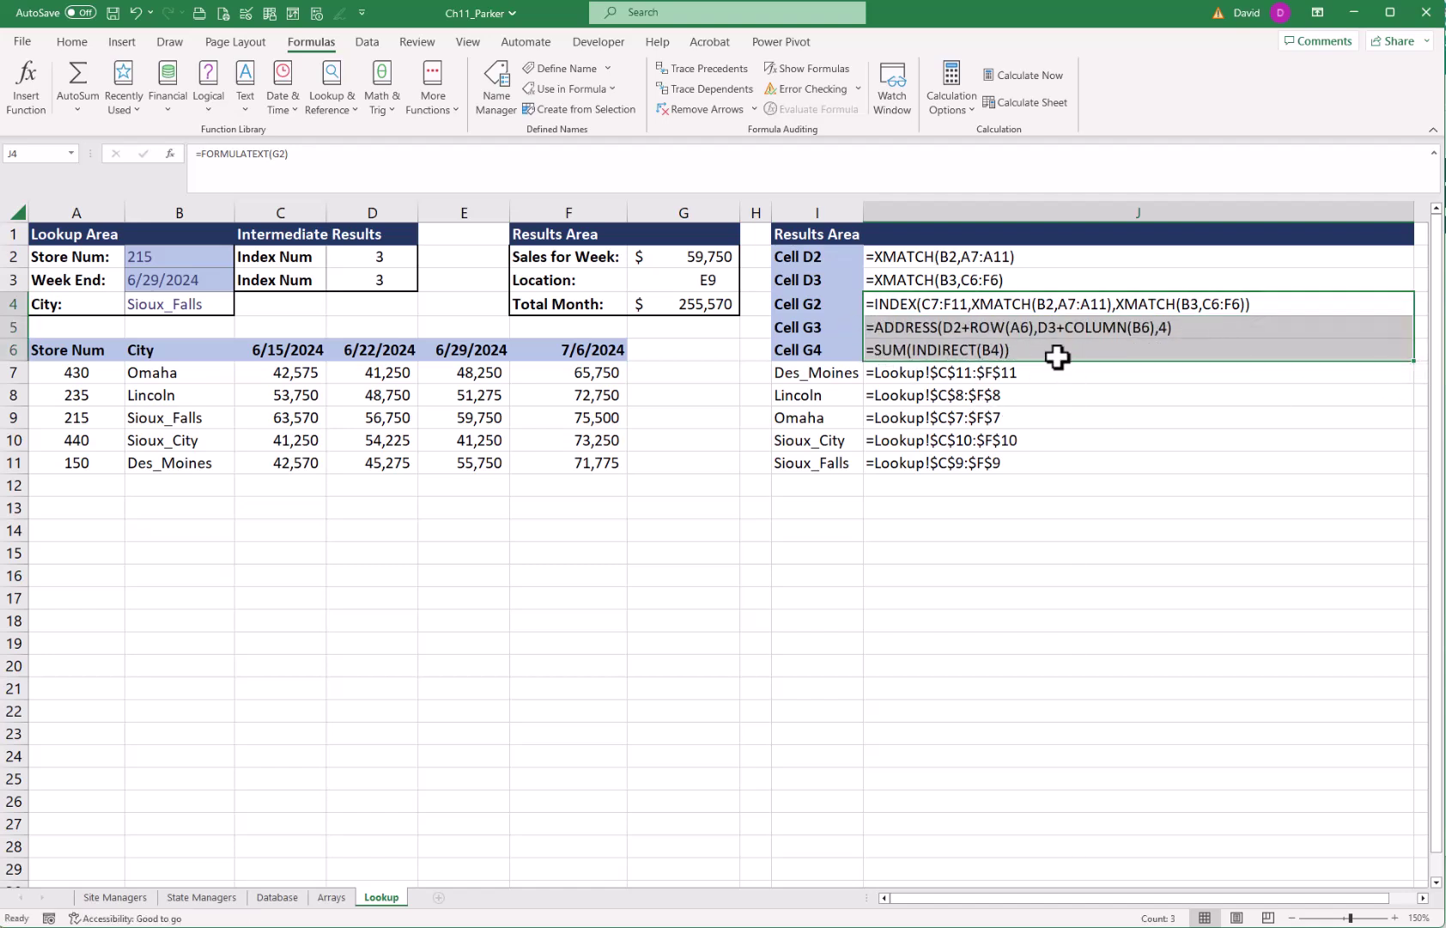
- Return to A1 and group all five sheets with Select All Sheets
{"action": "left_click", "coordinate": [81, 240]}
{"action": "right_click", "coordinate": [108, 897]}
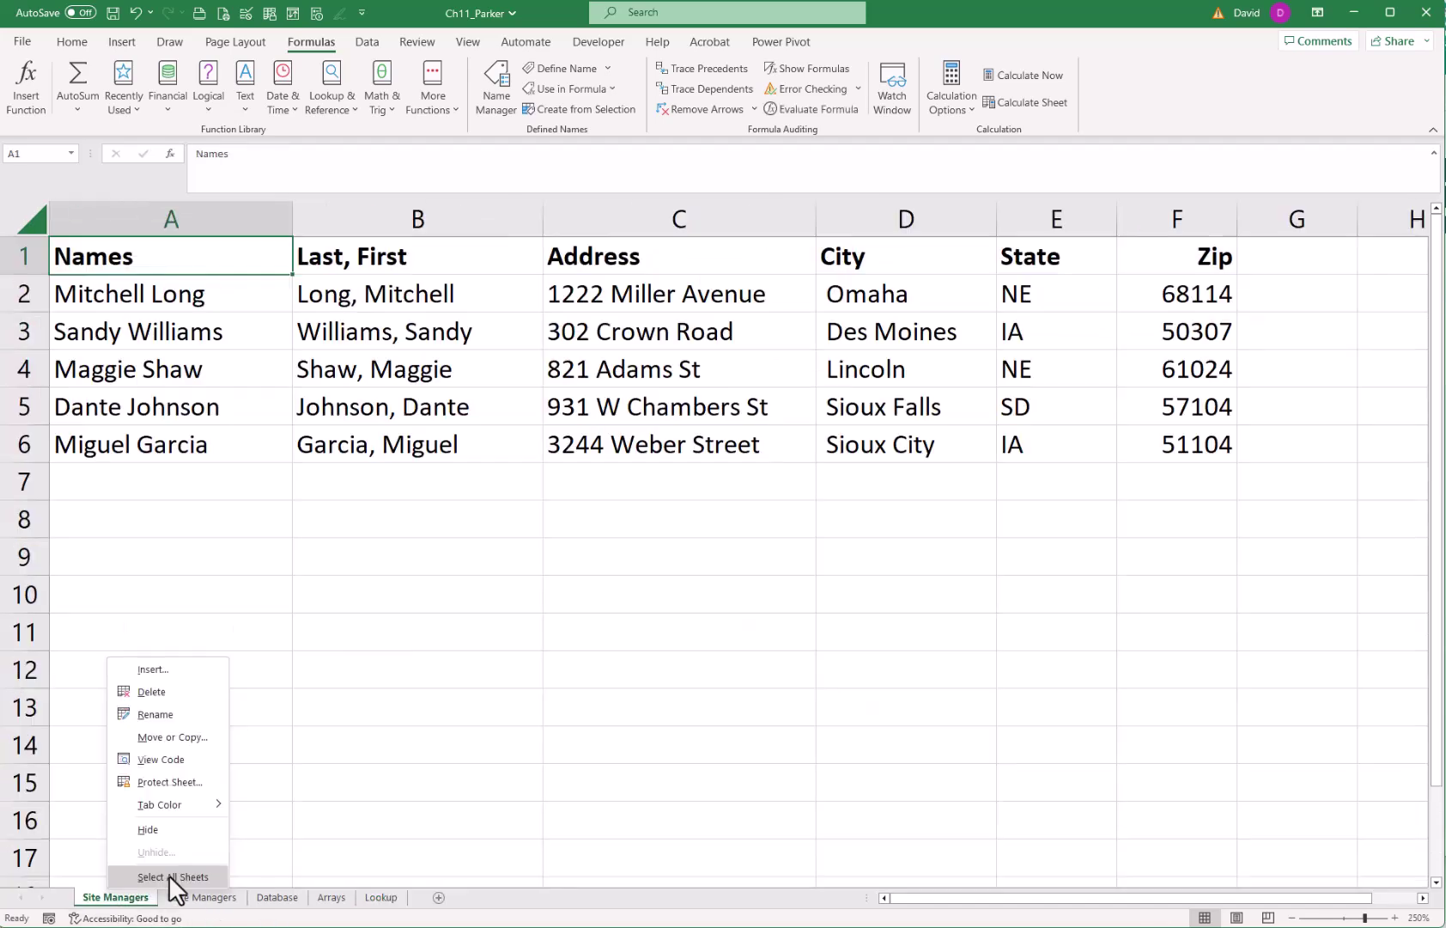
{"action": "left_click", "coordinate": [169, 875]}
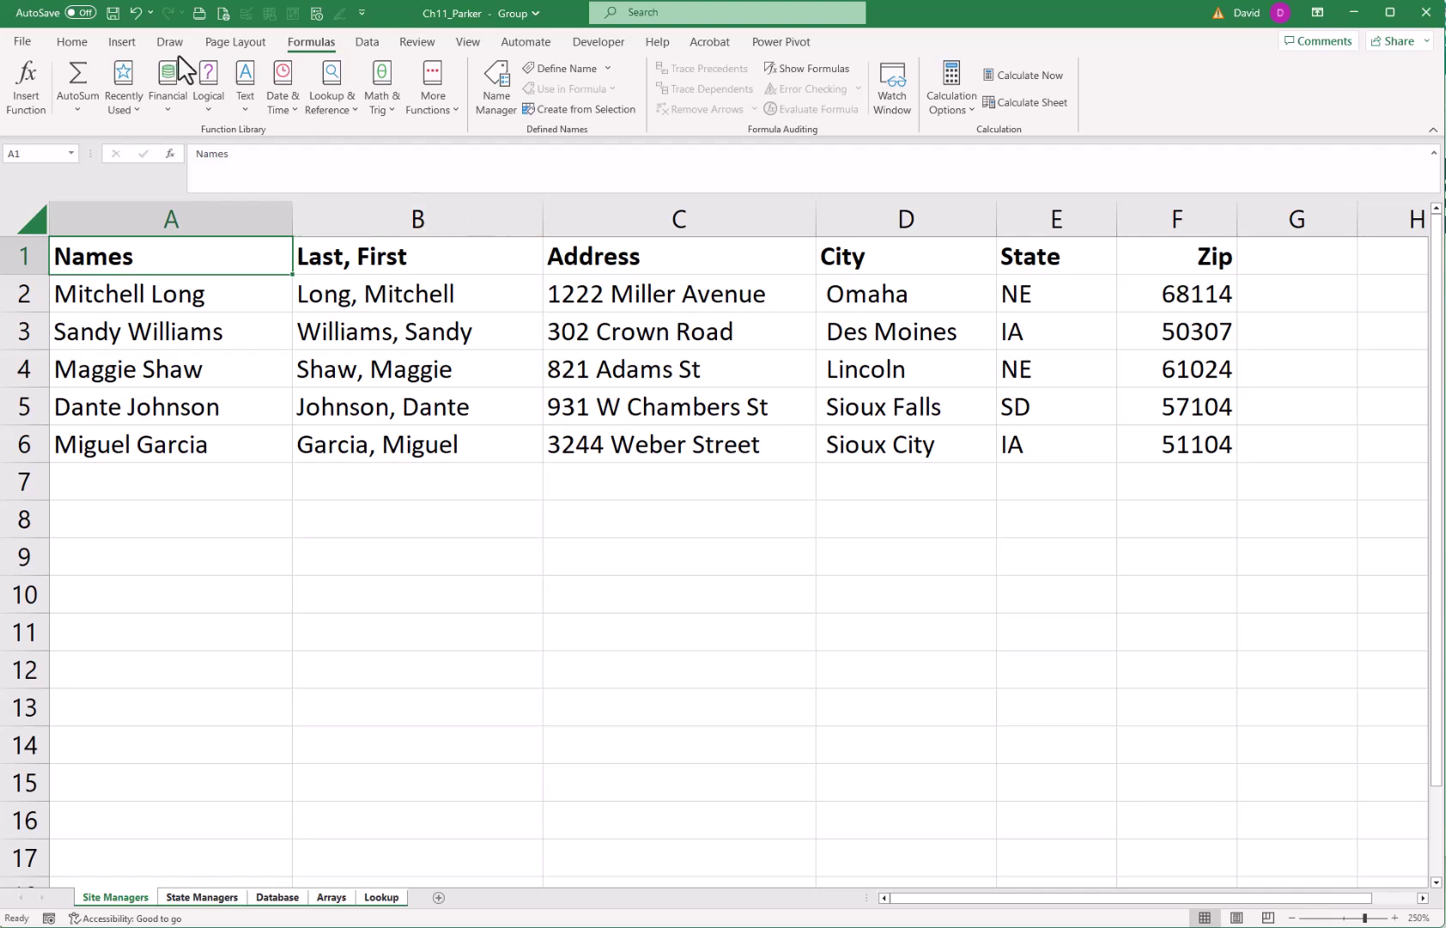
- Set the grouped sheets' page width to fit on 1 page
{"action": "left_click", "coordinate": [232, 45]}
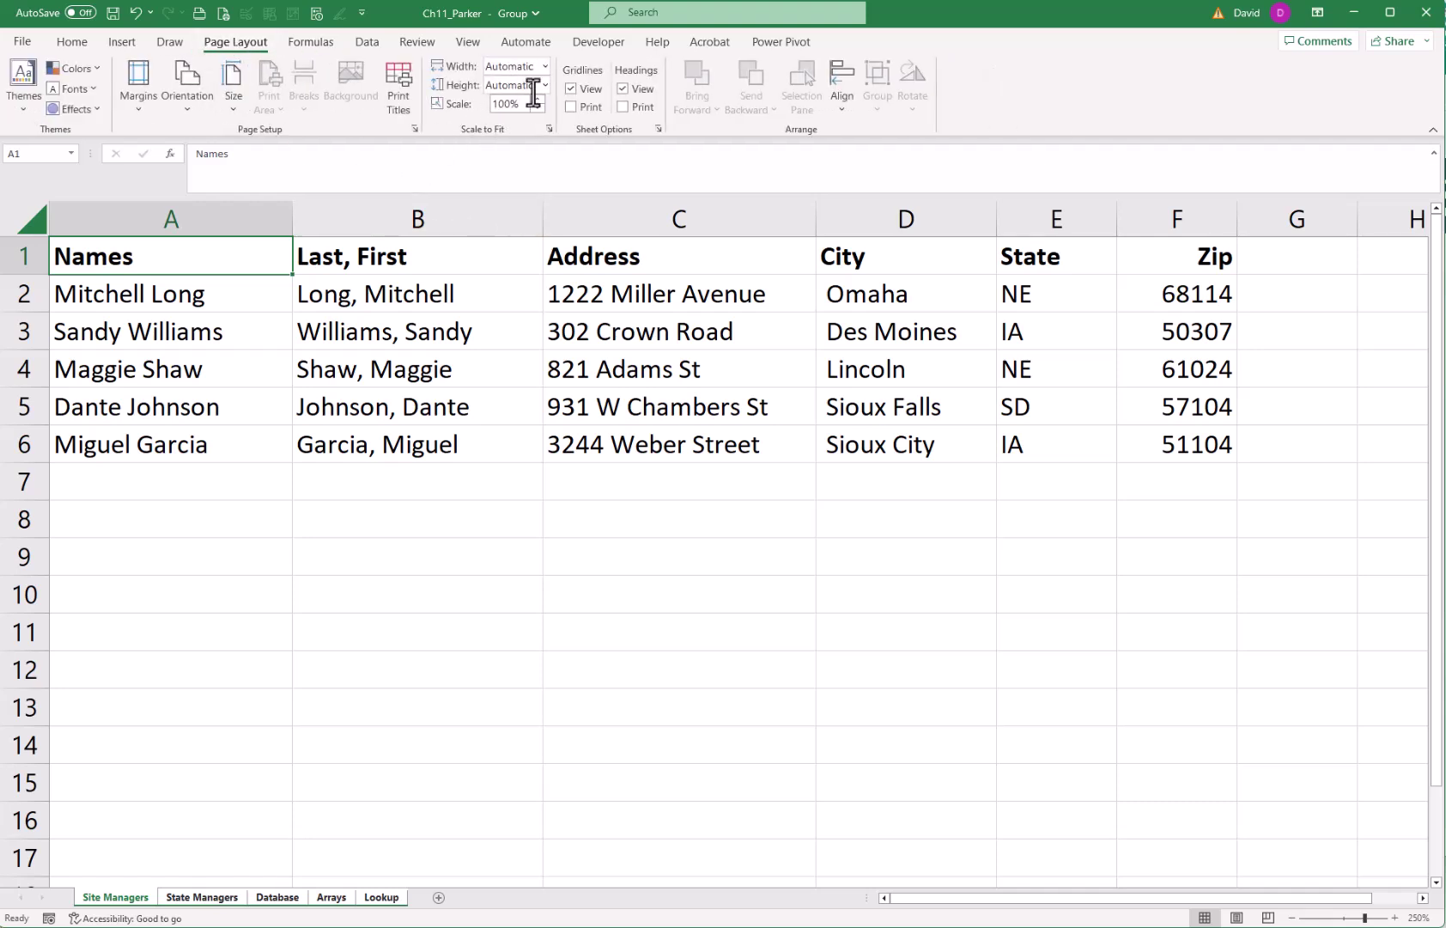
{"action": "left_click", "coordinate": [545, 66]}
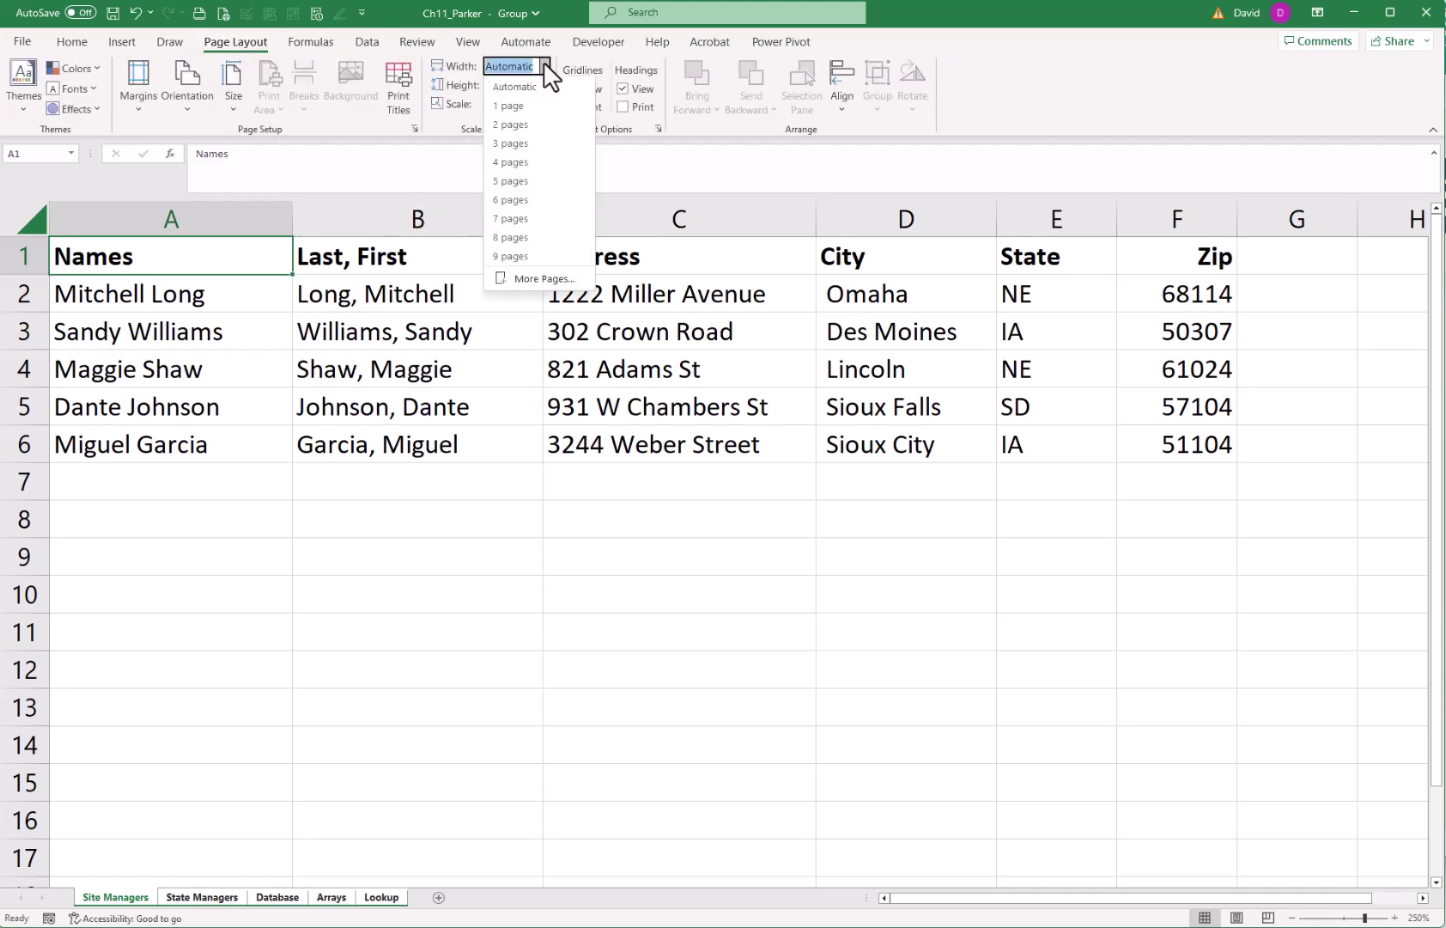
{"action": "left_click", "coordinate": [520, 112]}
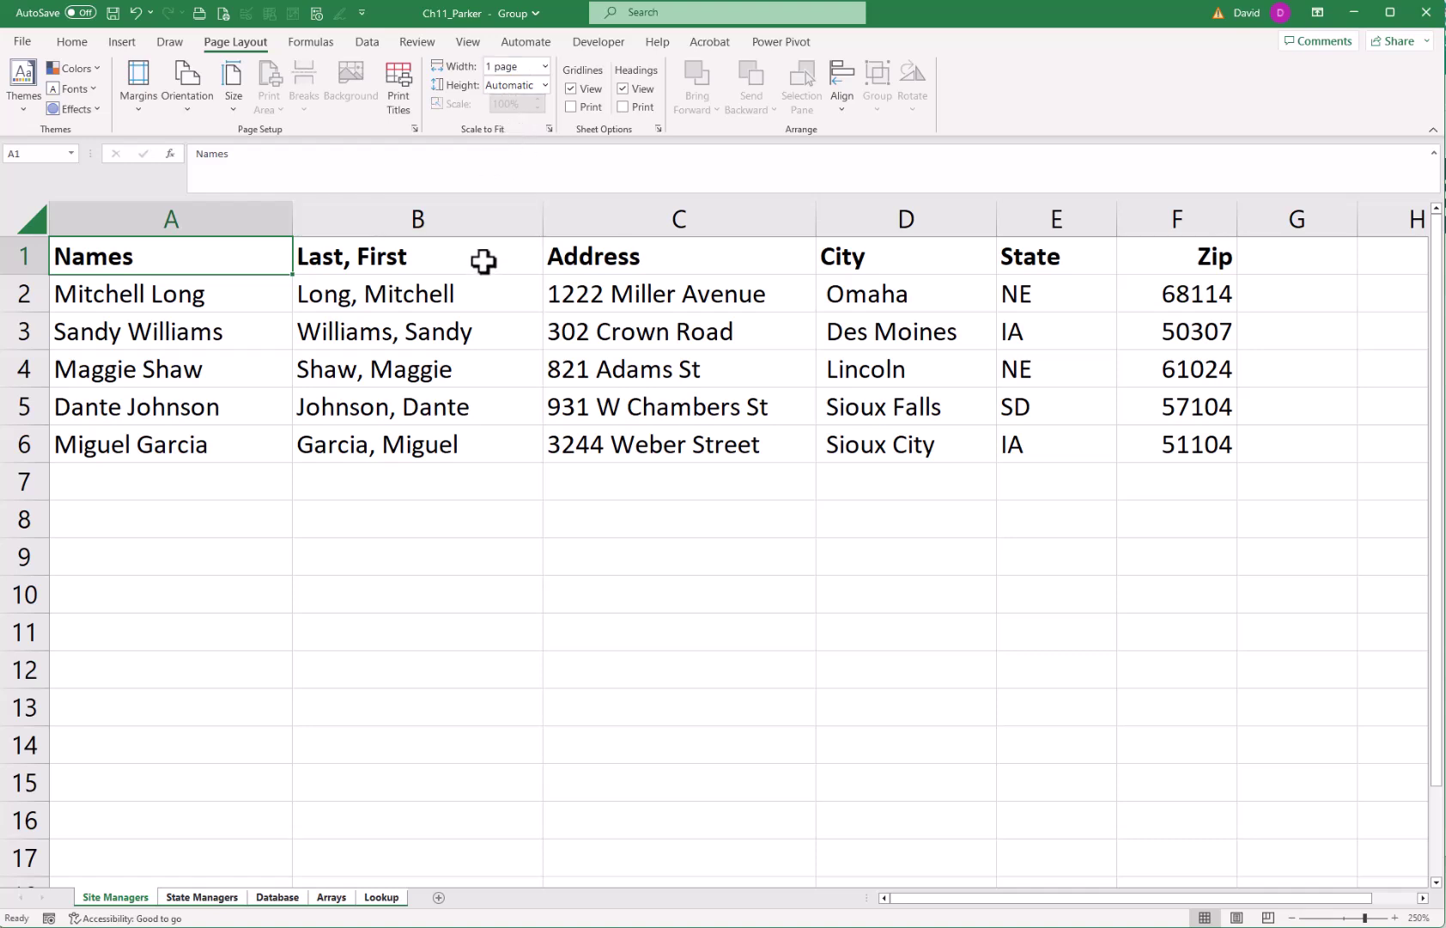
- Switch the grouped sheets to landscape orientation in Page Setup
{"action": "left_click", "coordinate": [415, 129]}
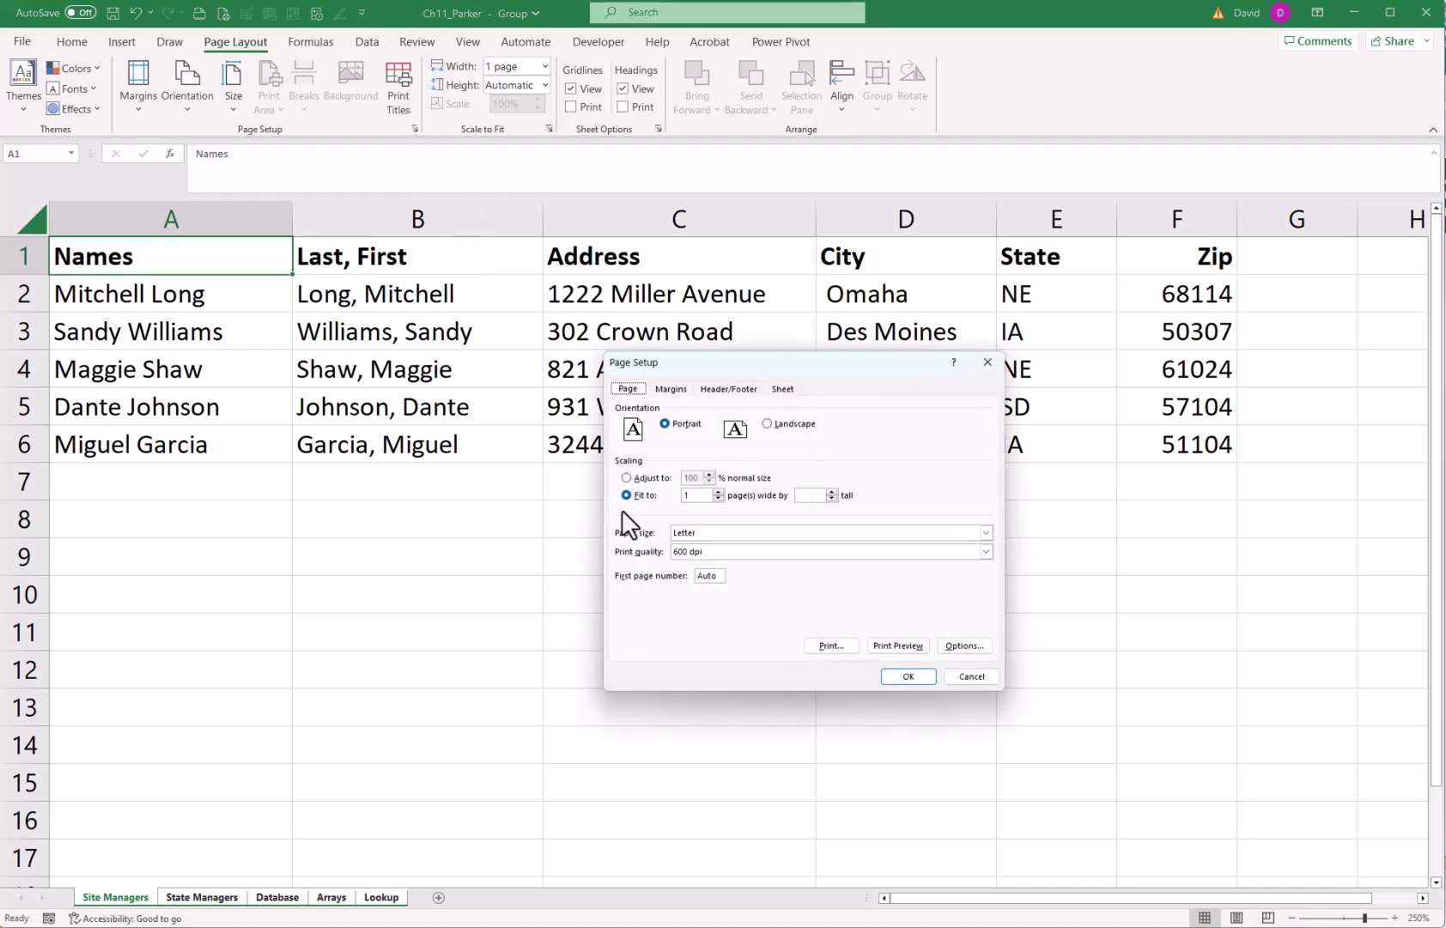
{"action": "left_click", "coordinate": [672, 389]}
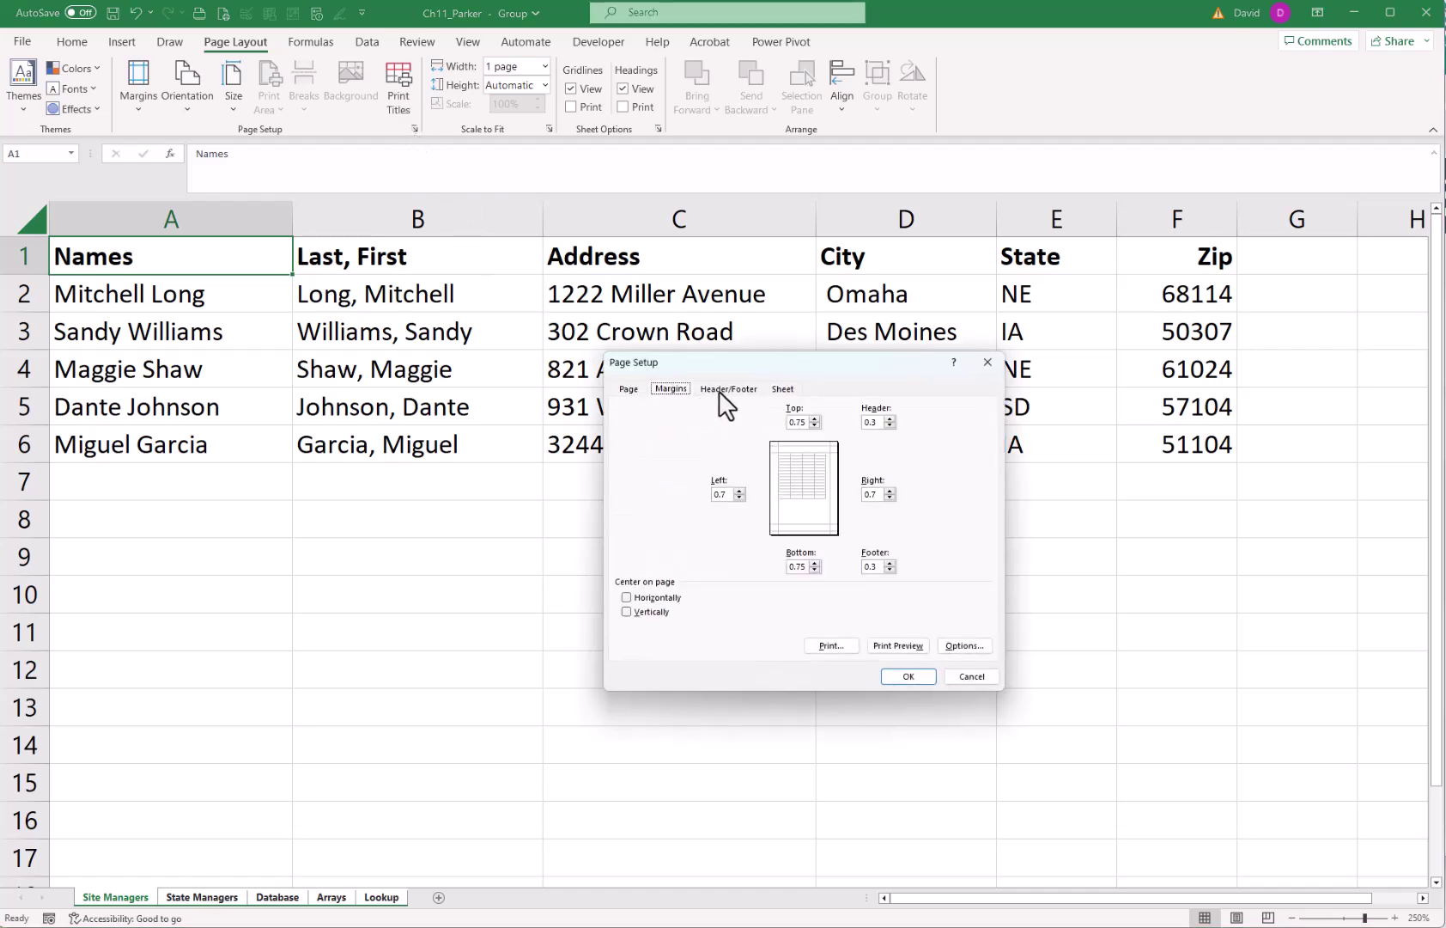
{"action": "left_click", "coordinate": [633, 391]}
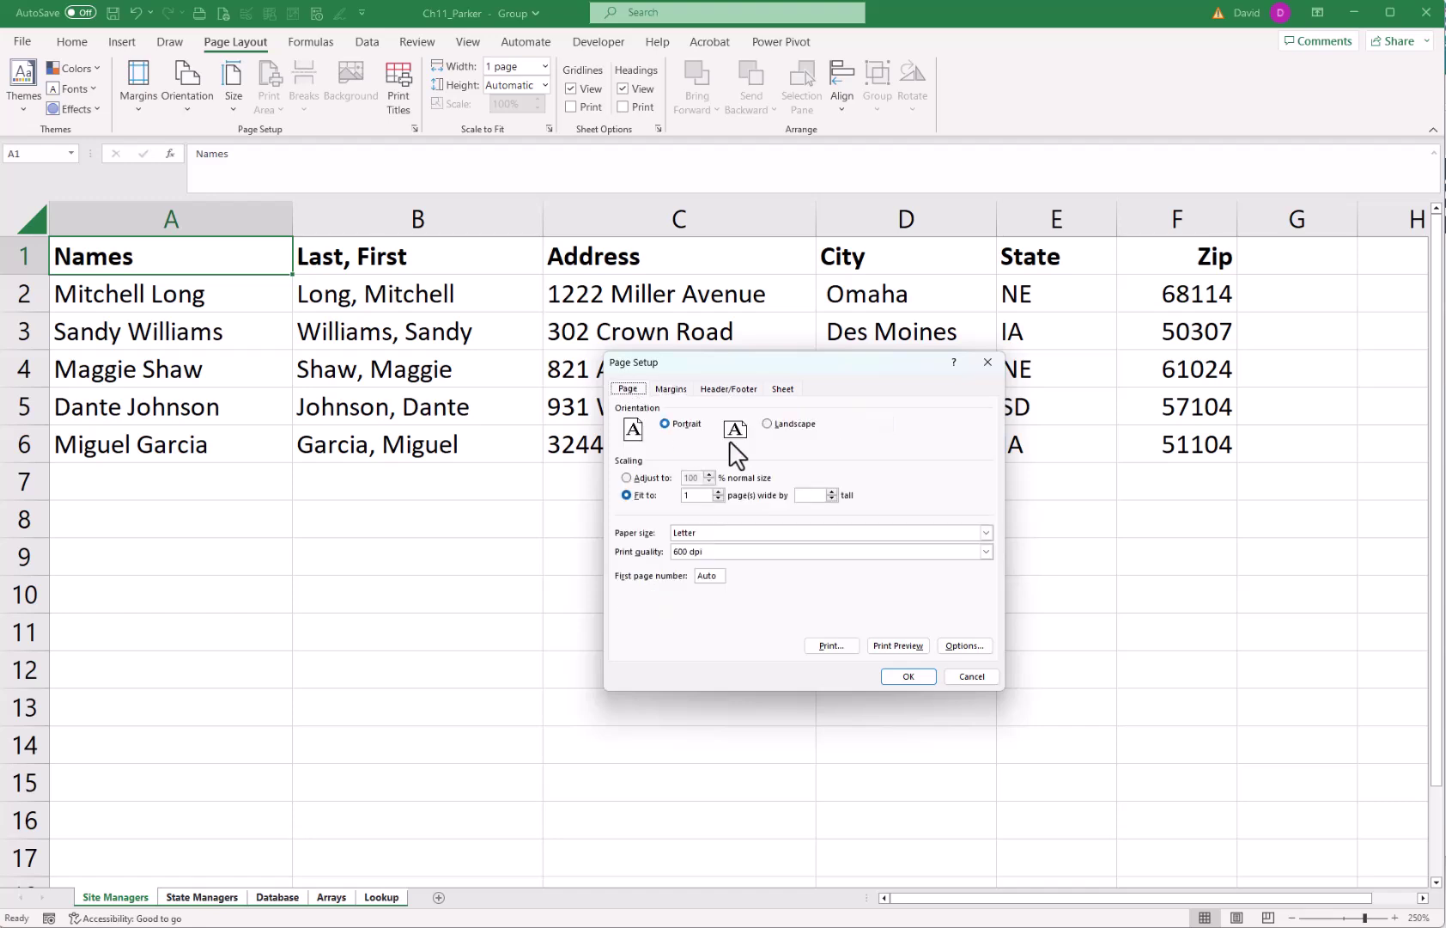
{"action": "left_click", "coordinate": [768, 425]}
- Add a custom footer with the author's name, &[Tab] and &[File], then print preview
{"action": "left_click", "coordinate": [726, 389]}
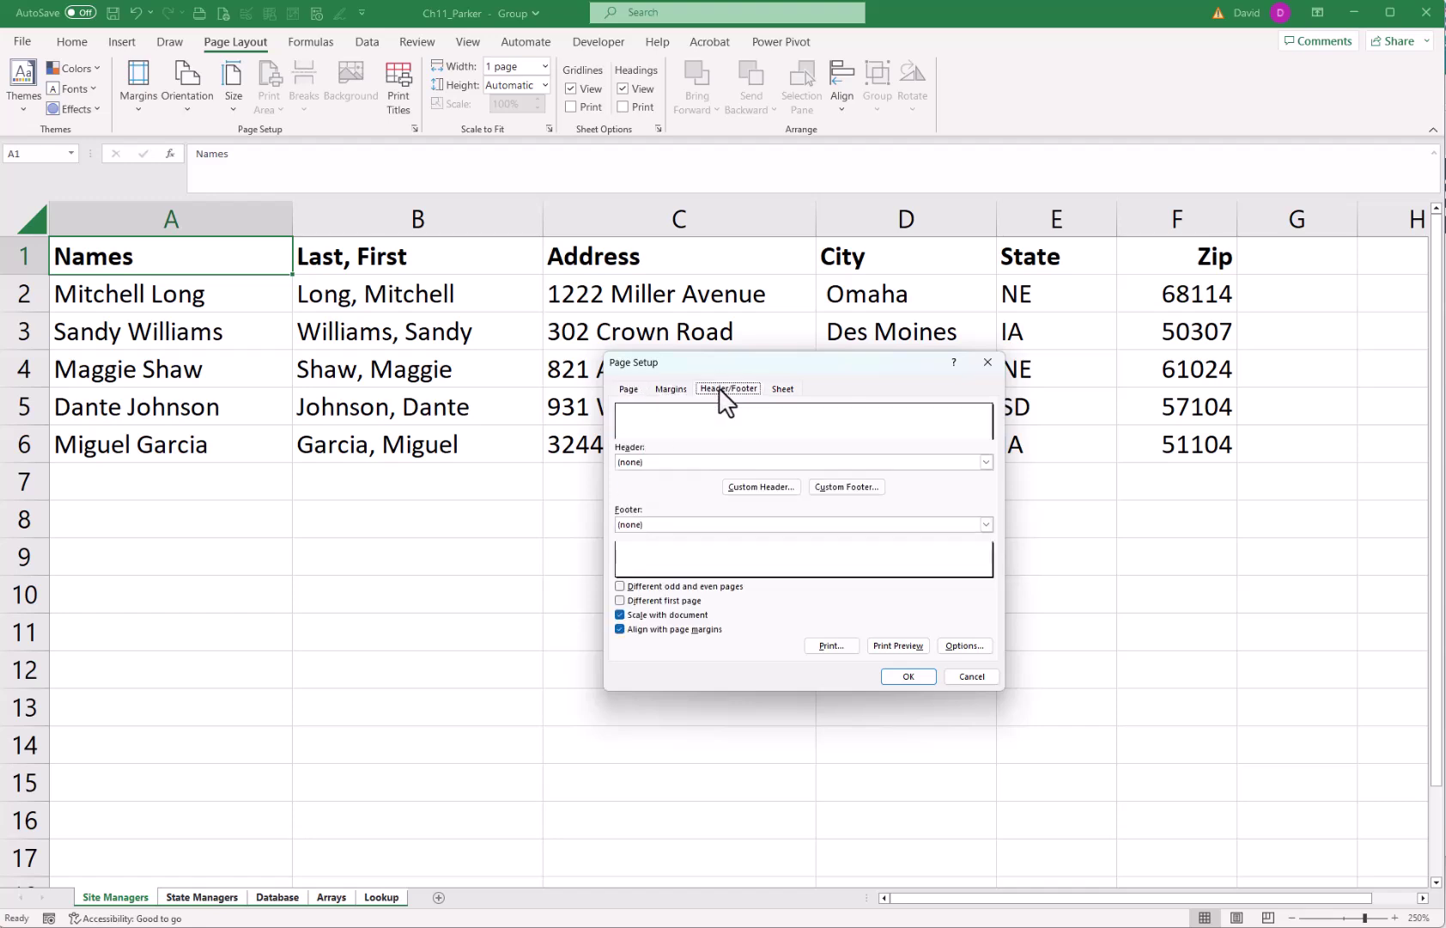
{"action": "left_click", "coordinate": [846, 486]}
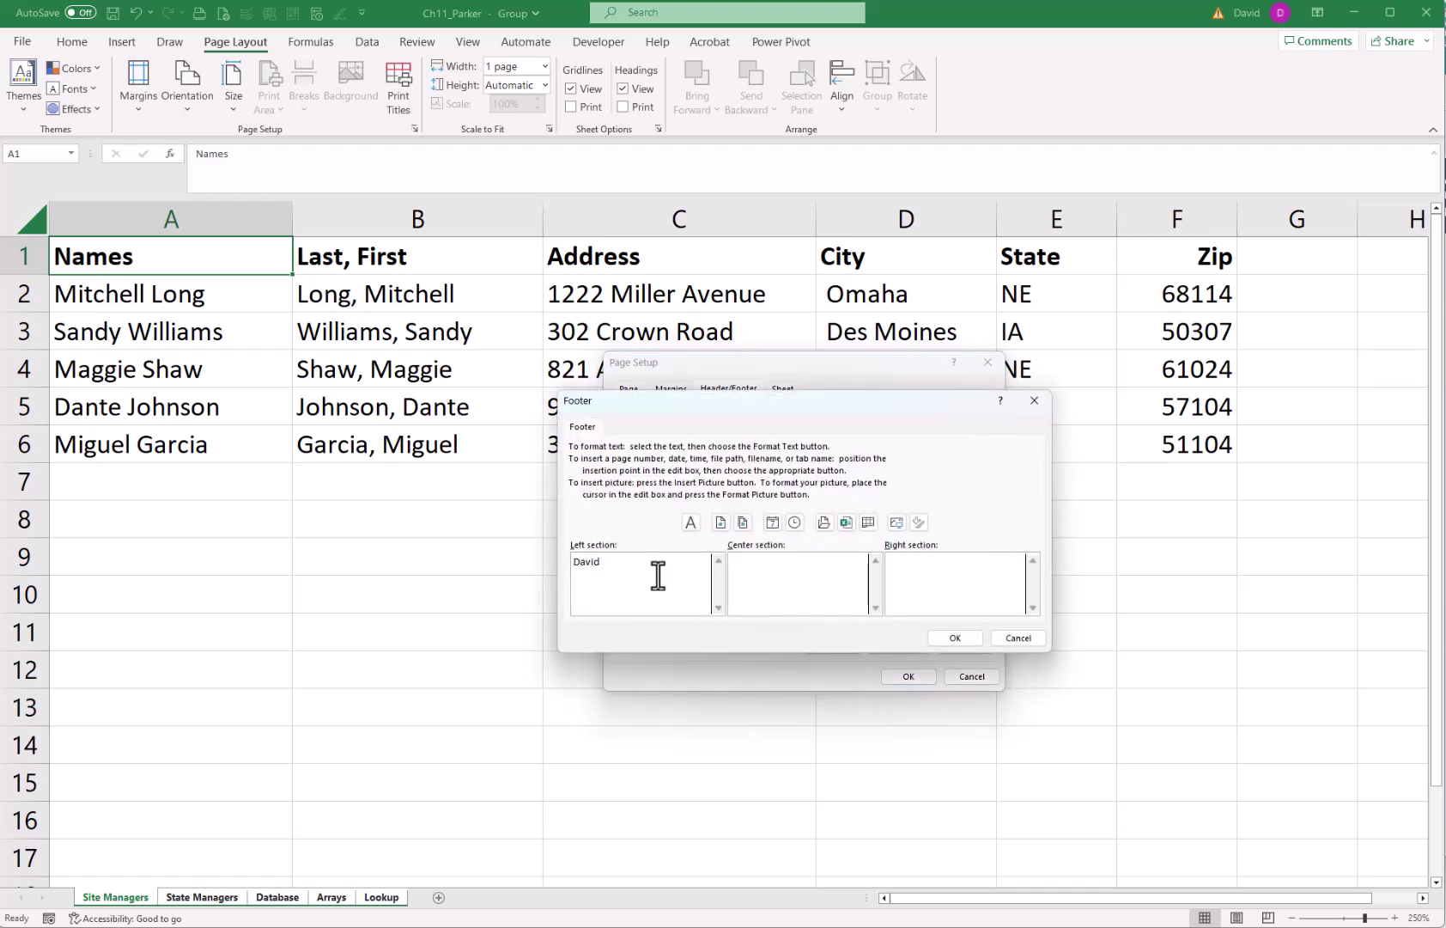
{"action": "type", "text": "David Parker"}
{"action": "left_click", "coordinate": [869, 522]}
{"action": "left_click", "coordinate": [912, 573]}
{"action": "left_click", "coordinate": [846, 521]}
{"action": "left_click", "coordinate": [948, 637]}
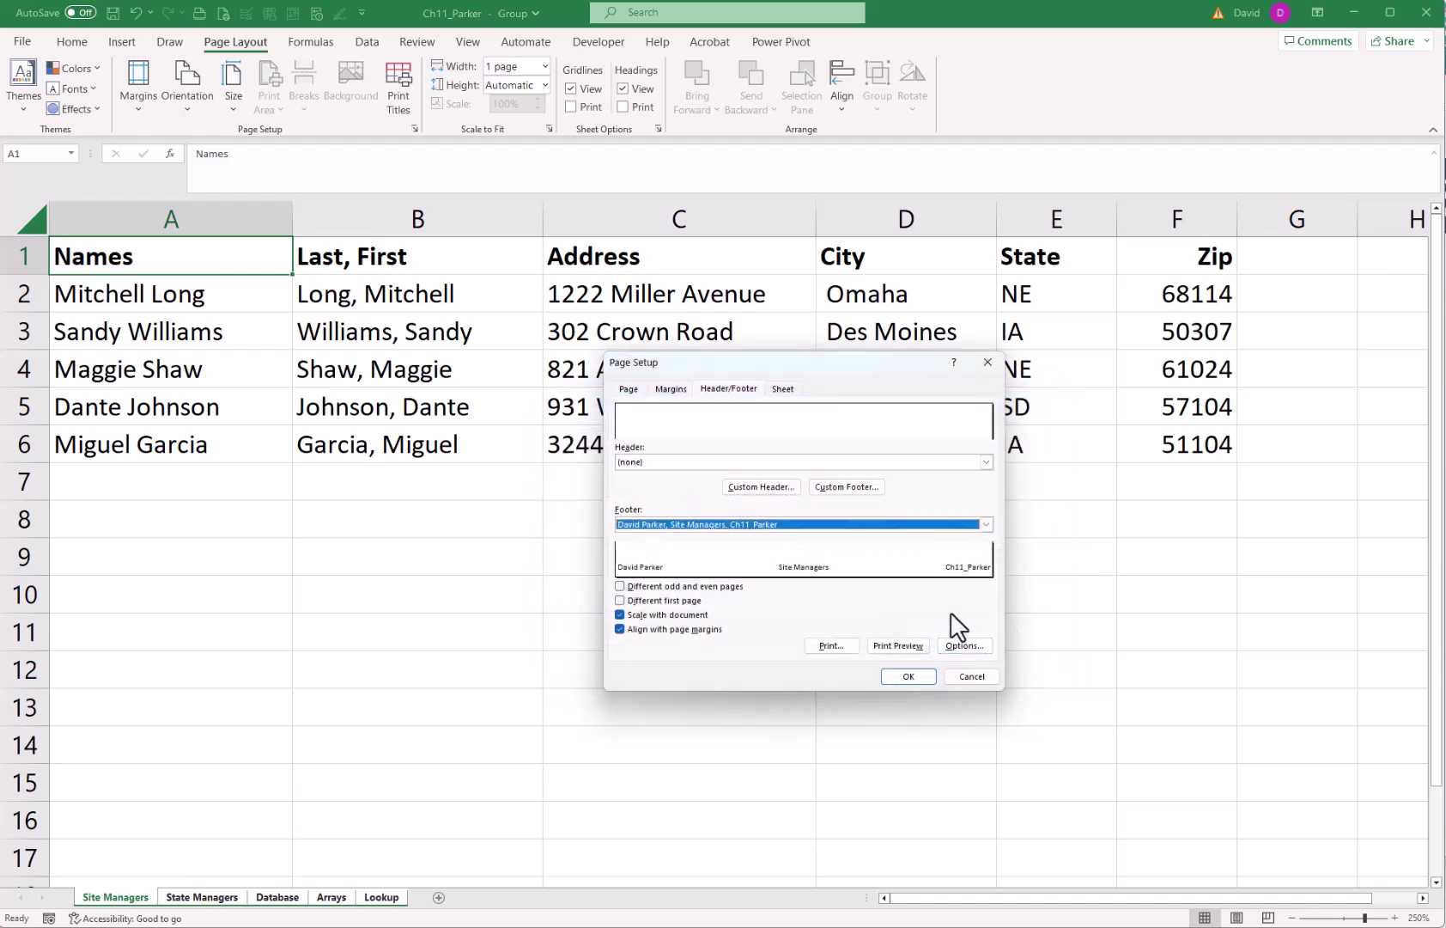
{"action": "left_click", "coordinate": [912, 645]}
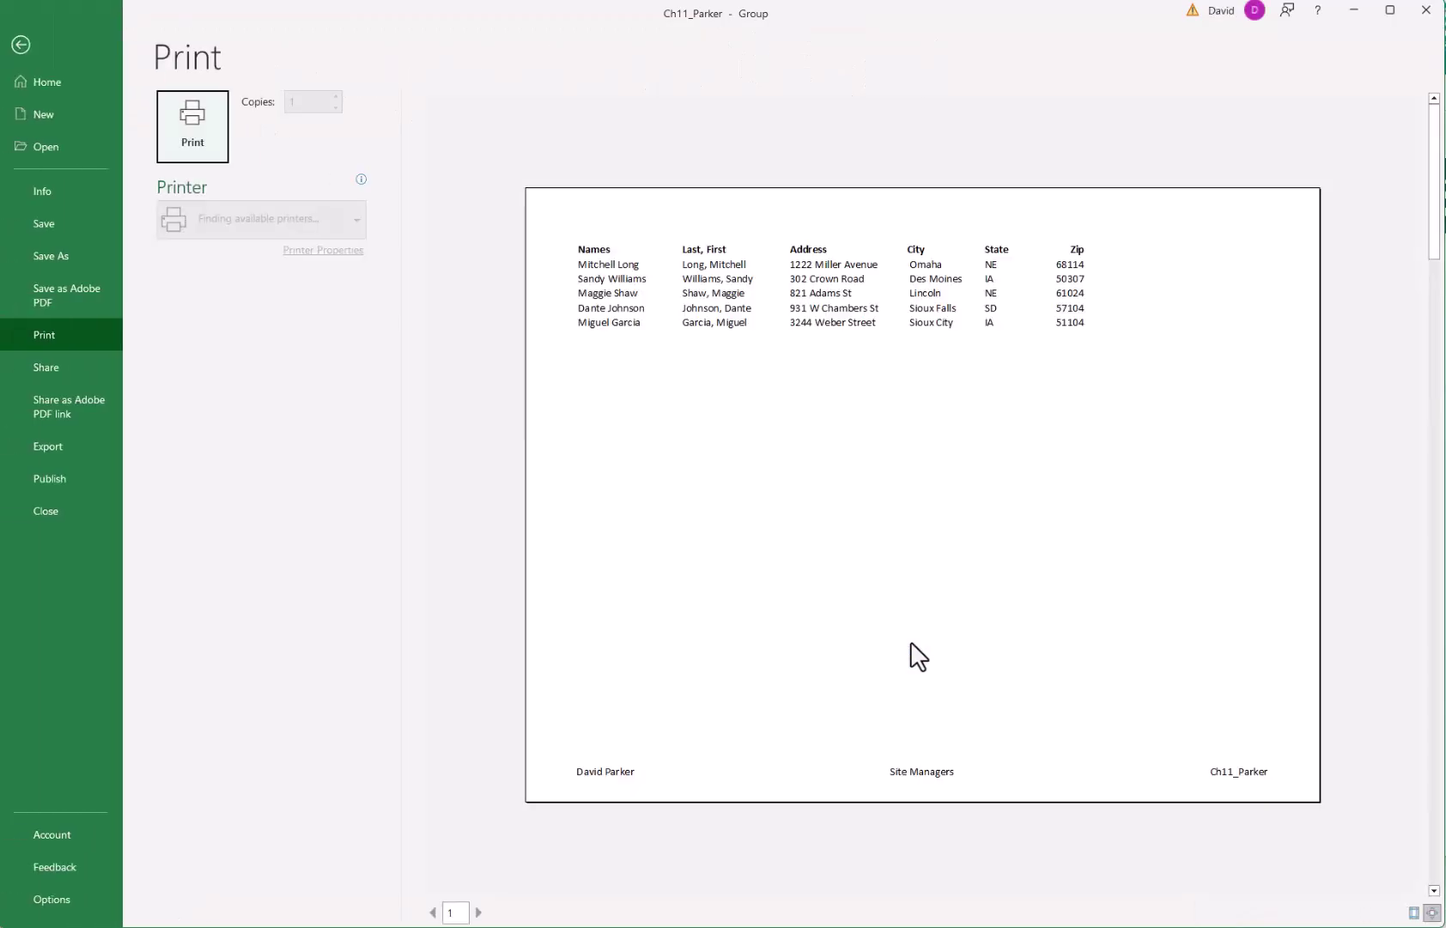
- Page through the print preview to the Lookup sheet's page
{"action": "left_click", "coordinate": [501, 913]}
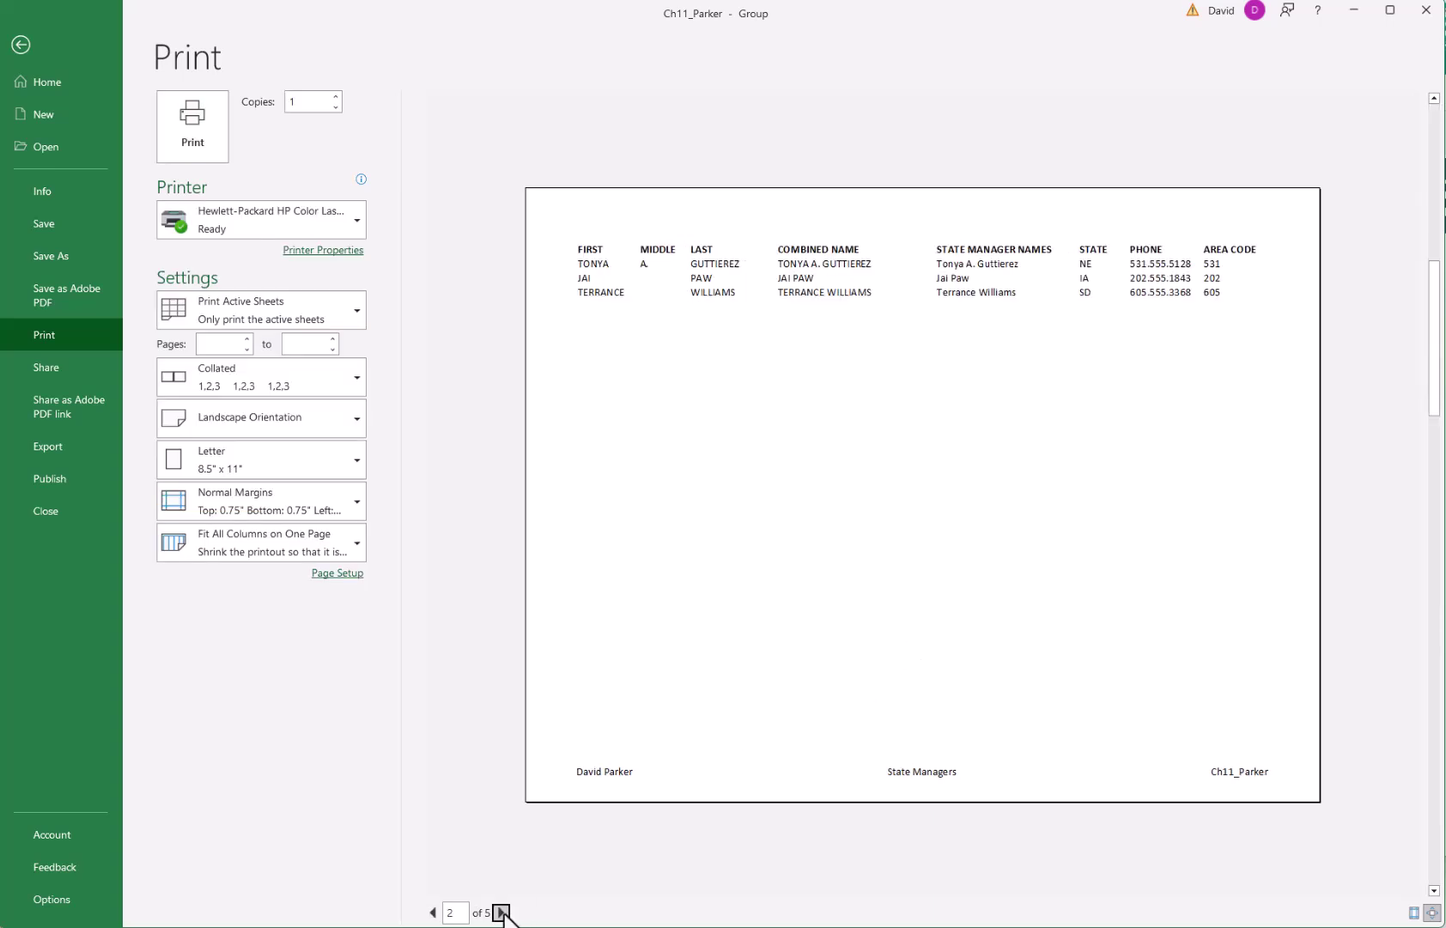
{"action": "left_click", "coordinate": [501, 912]}
{"action": "left_click", "coordinate": [501, 912]}
{"action": "left_click", "coordinate": [501, 912]}
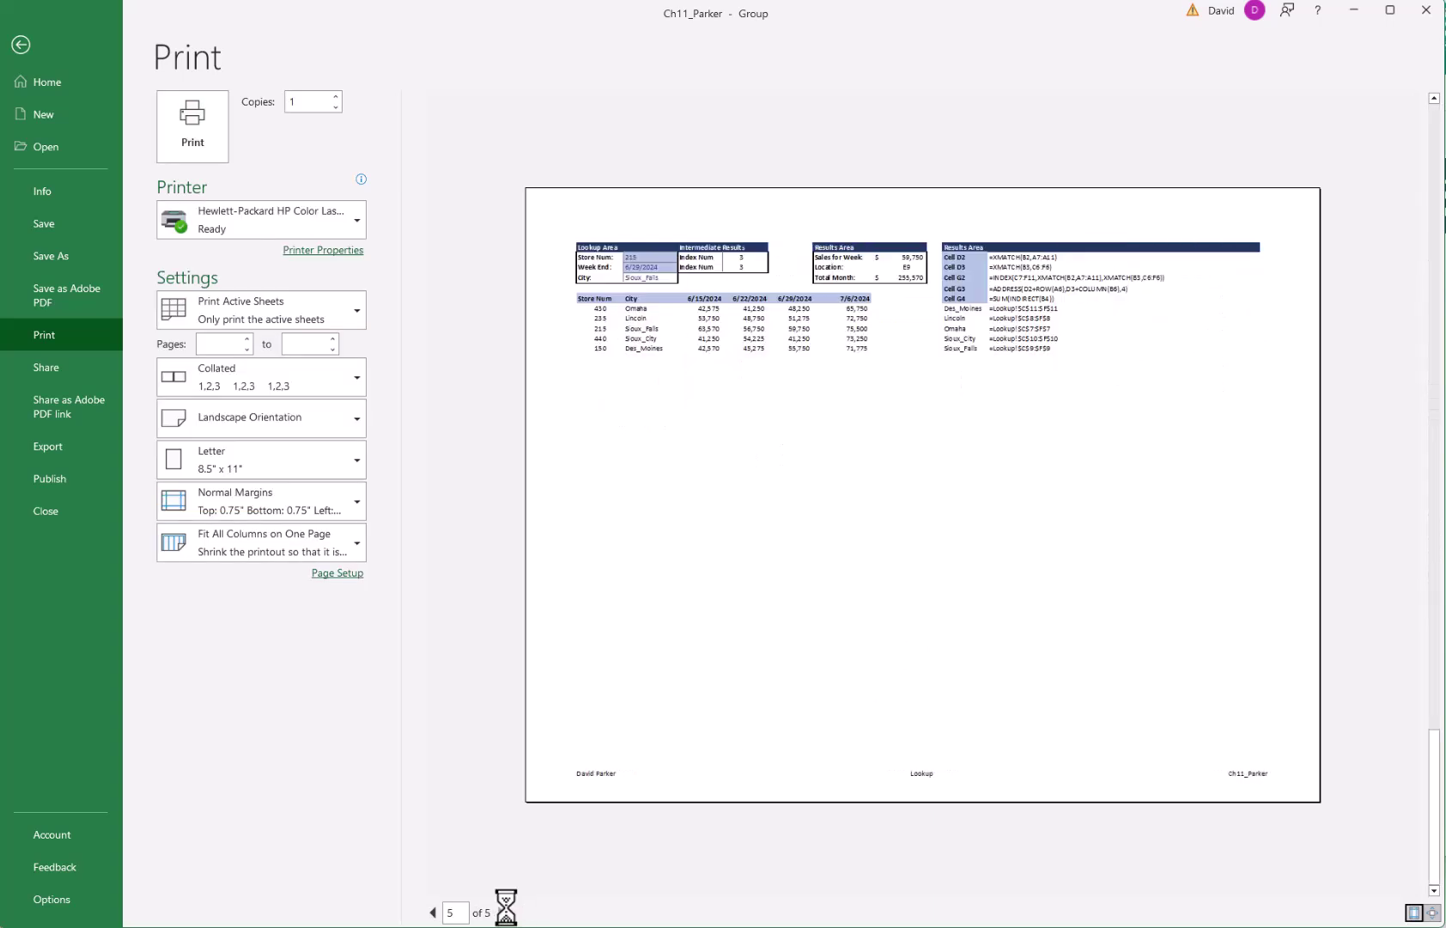
- Set up a PDF export covering the entire workbook
{"action": "left_click", "coordinate": [55, 443]}
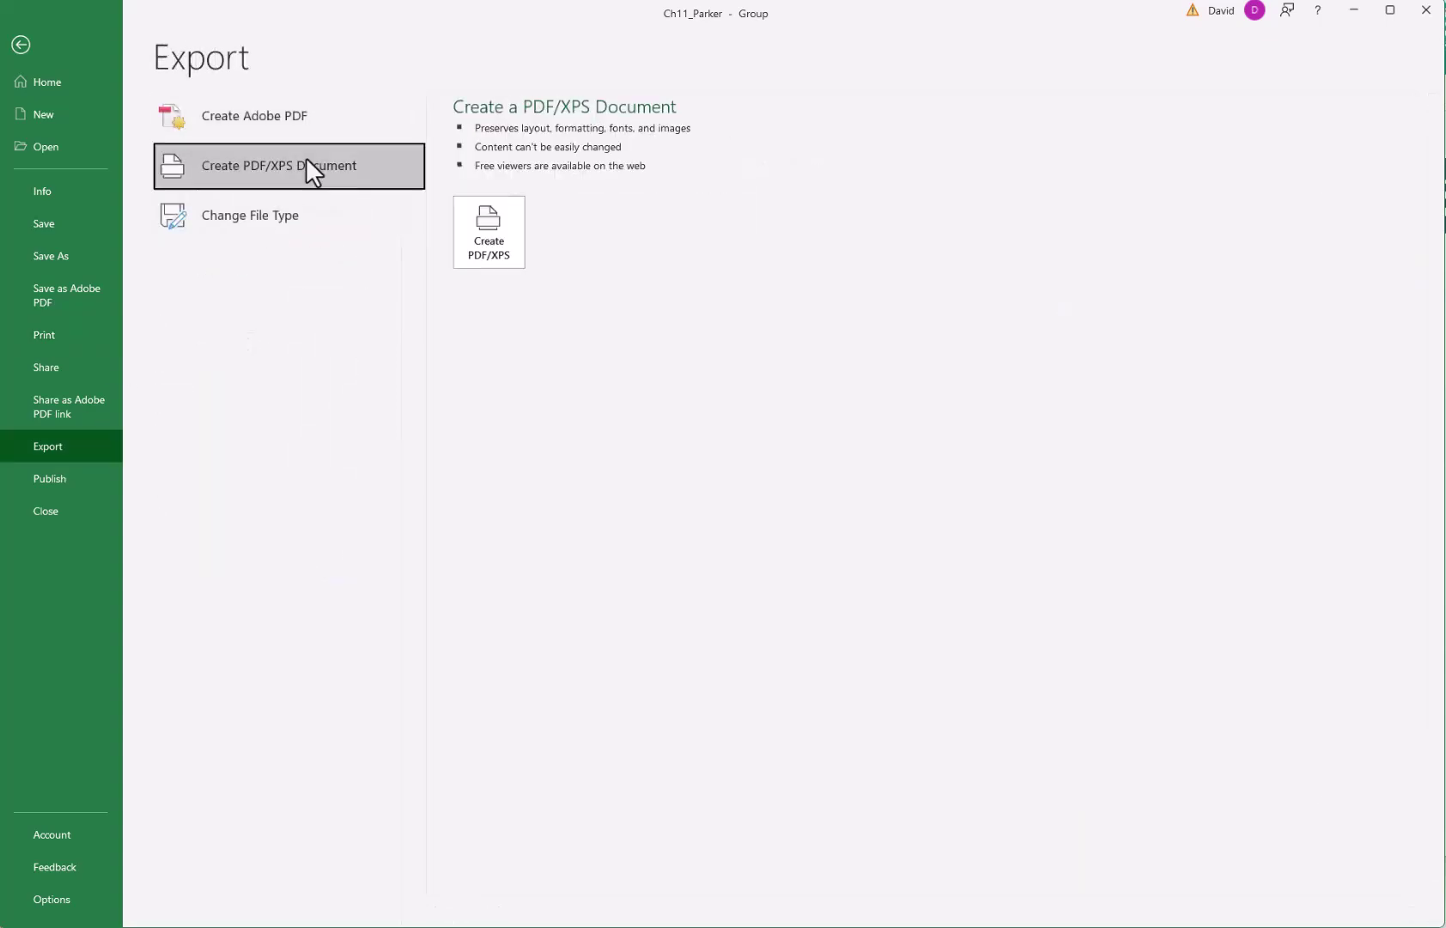
{"action": "left_click", "coordinate": [484, 241]}
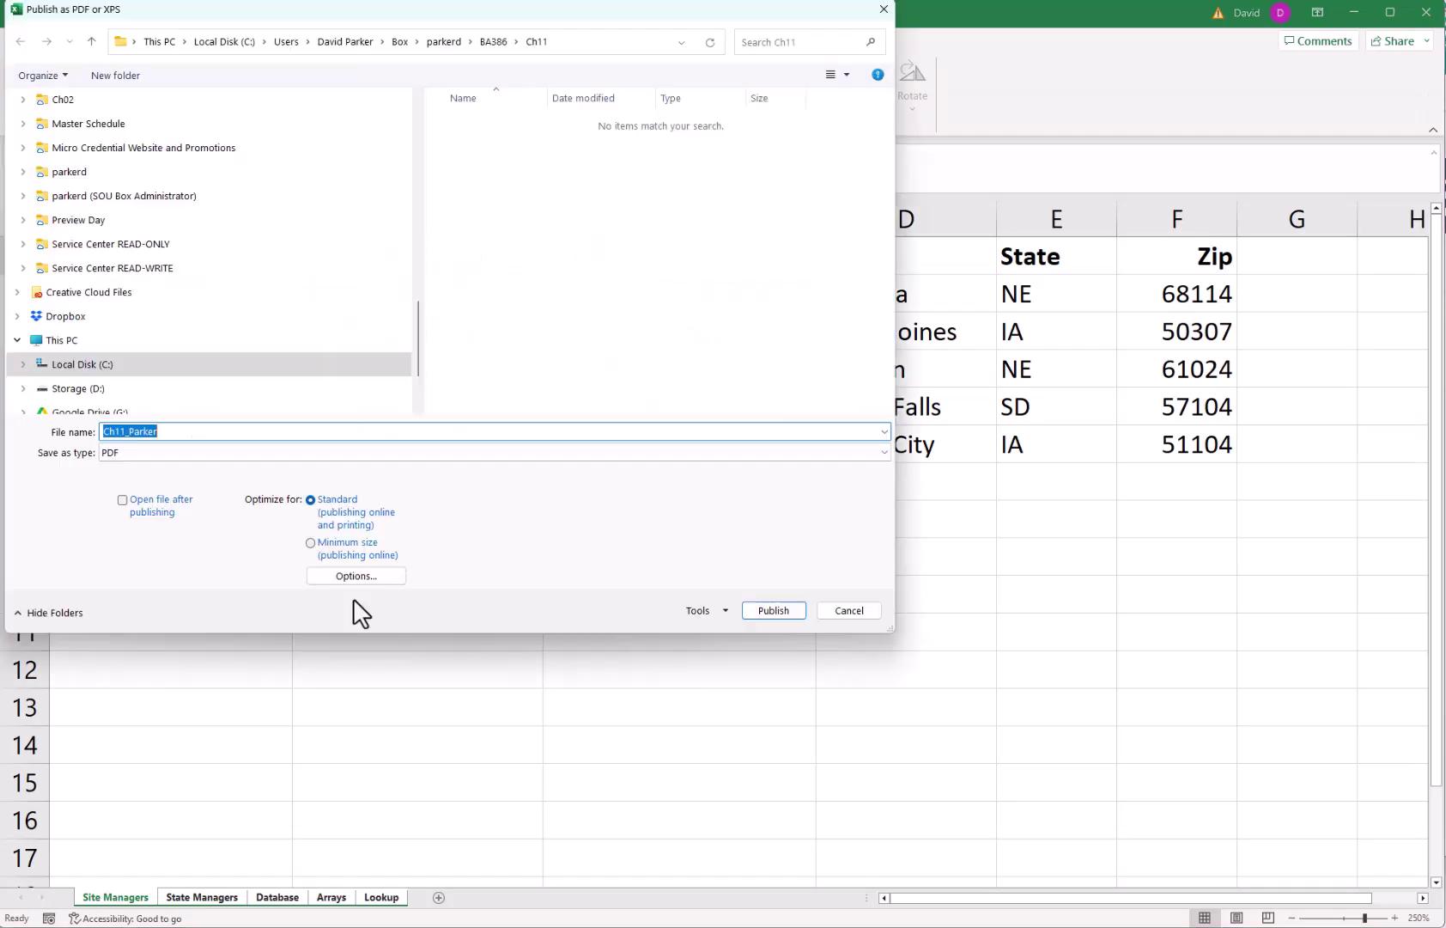
{"action": "left_click", "coordinate": [370, 574]}
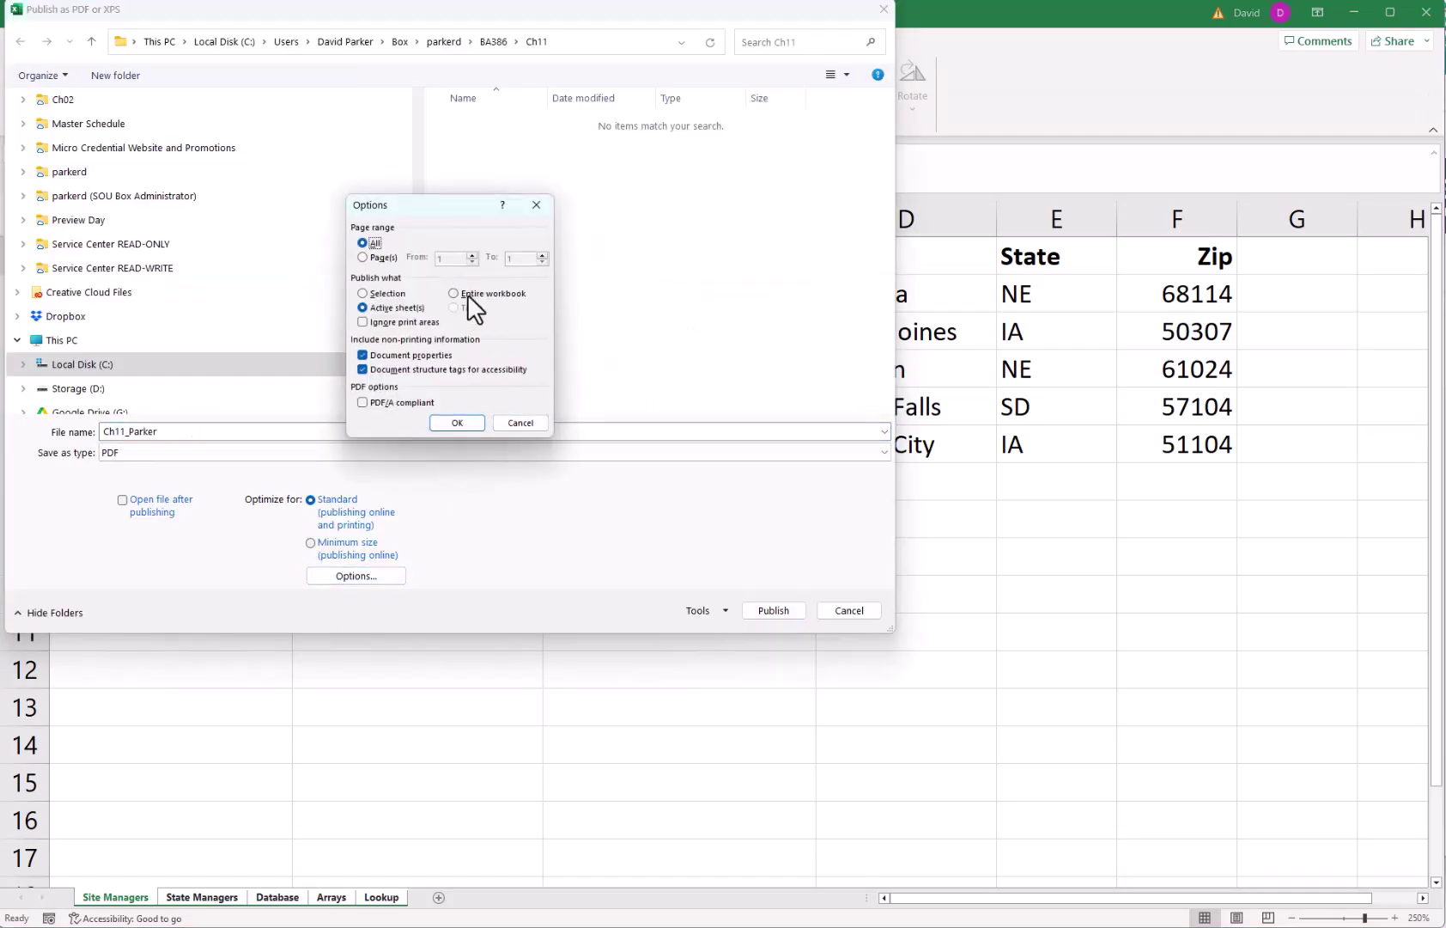
{"action": "left_click", "coordinate": [452, 293]}
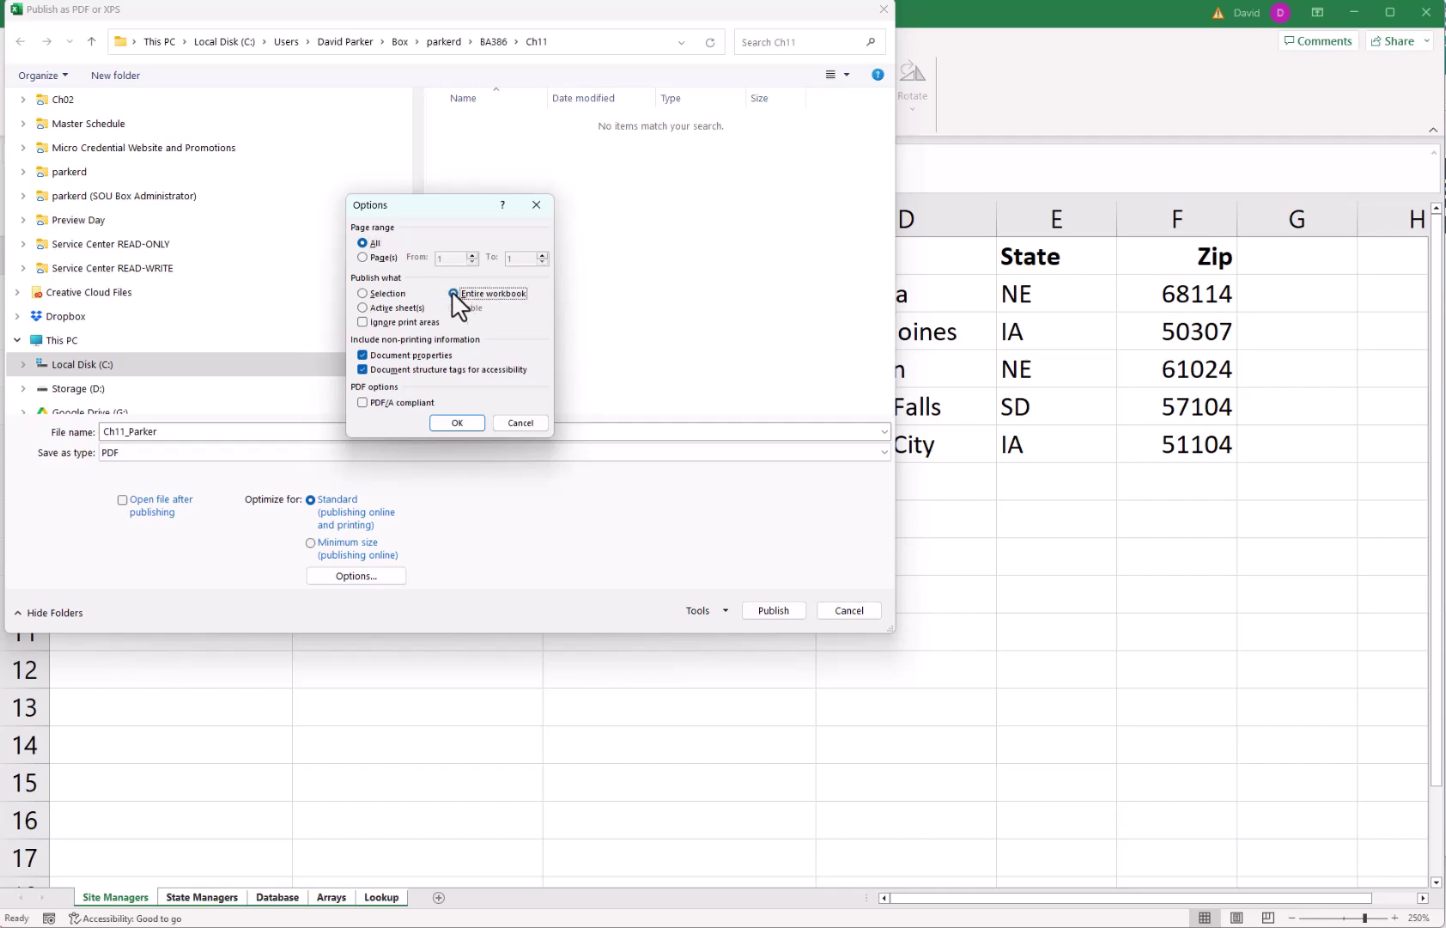
{"action": "left_click", "coordinate": [457, 420]}
- Publish the Ch11_Parker PDF and save the workbook to this PC
{"action": "left_click", "coordinate": [783, 609]}
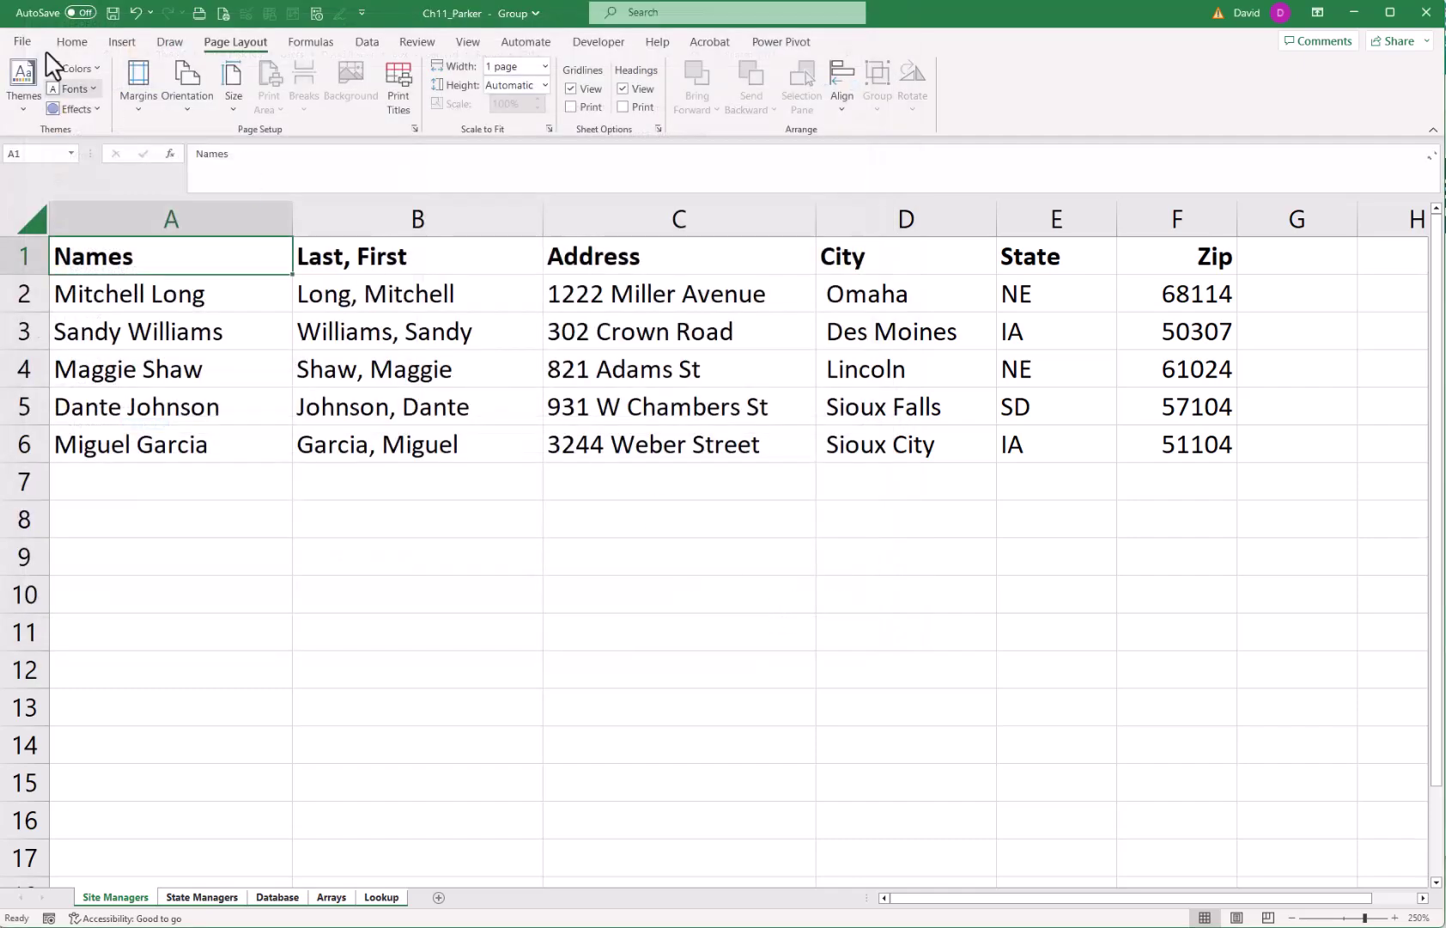
{"action": "left_click", "coordinate": [24, 48]}
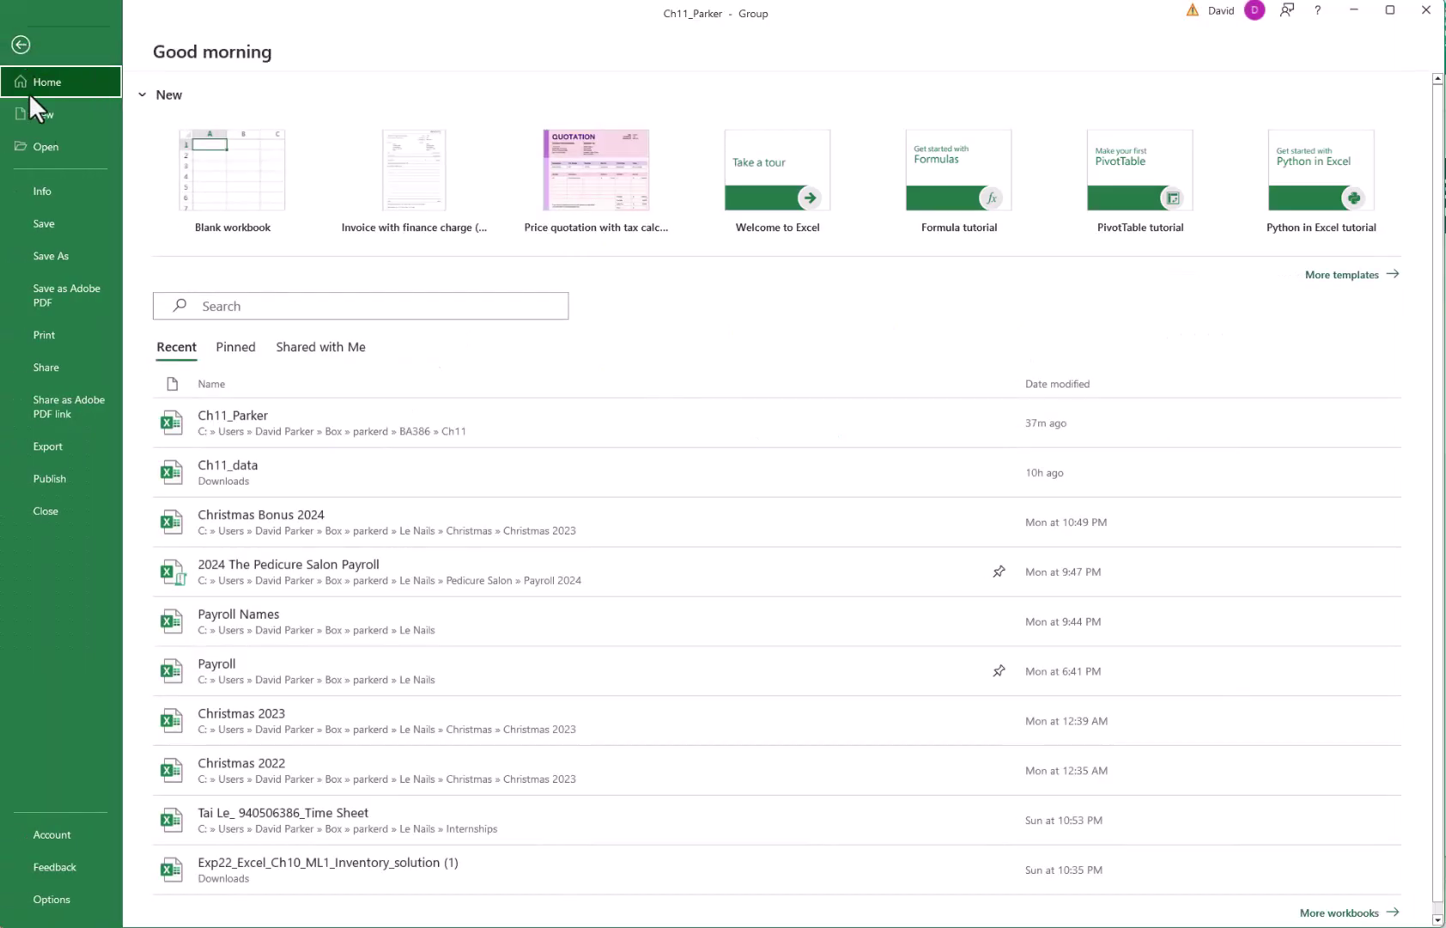
{"action": "left_click", "coordinate": [46, 222]}
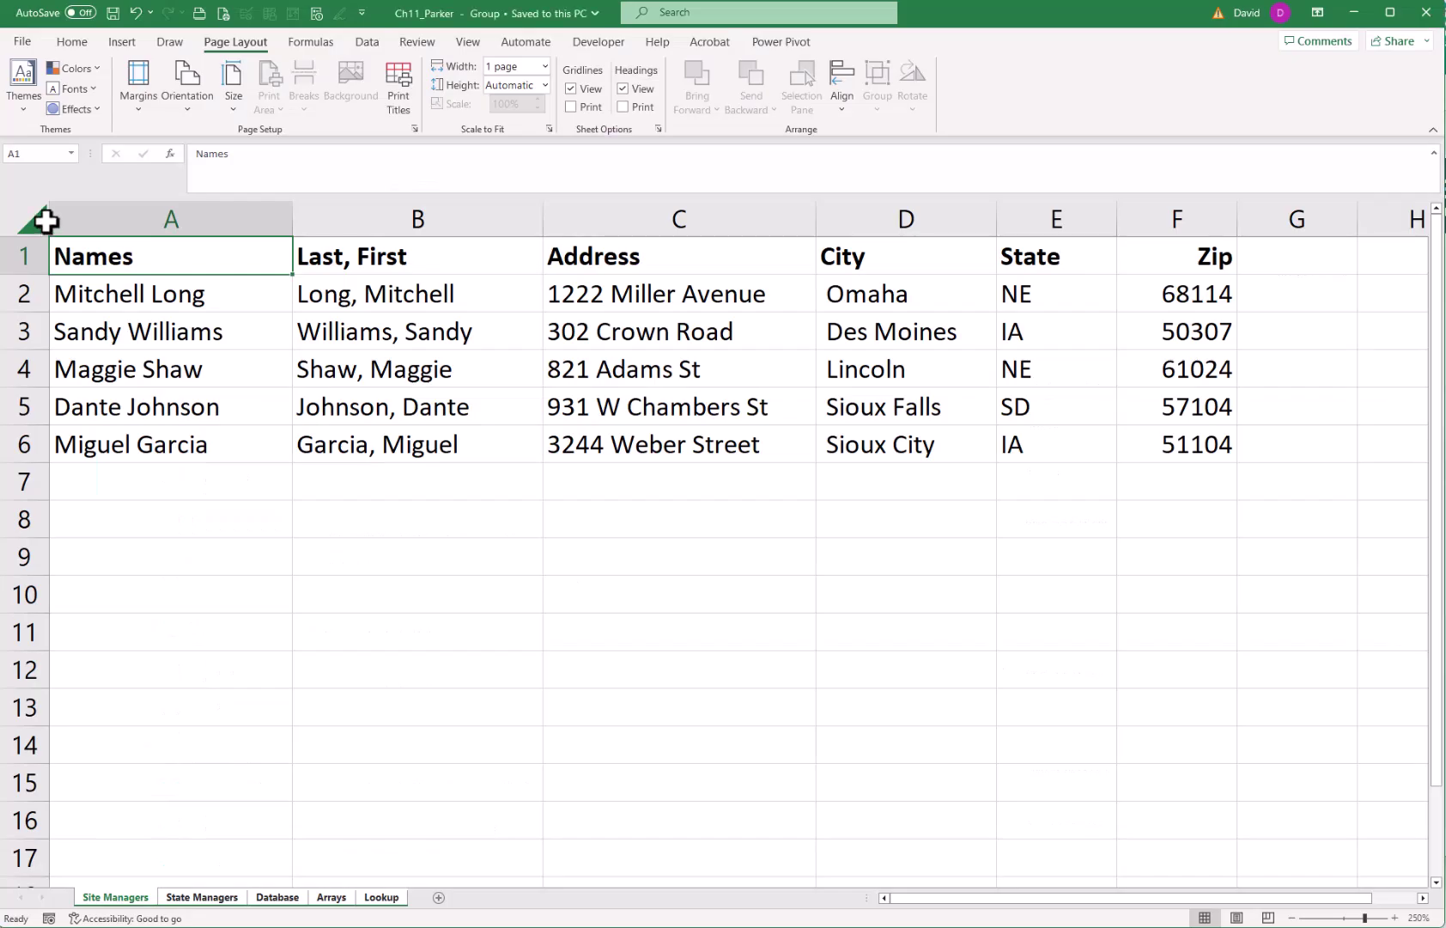